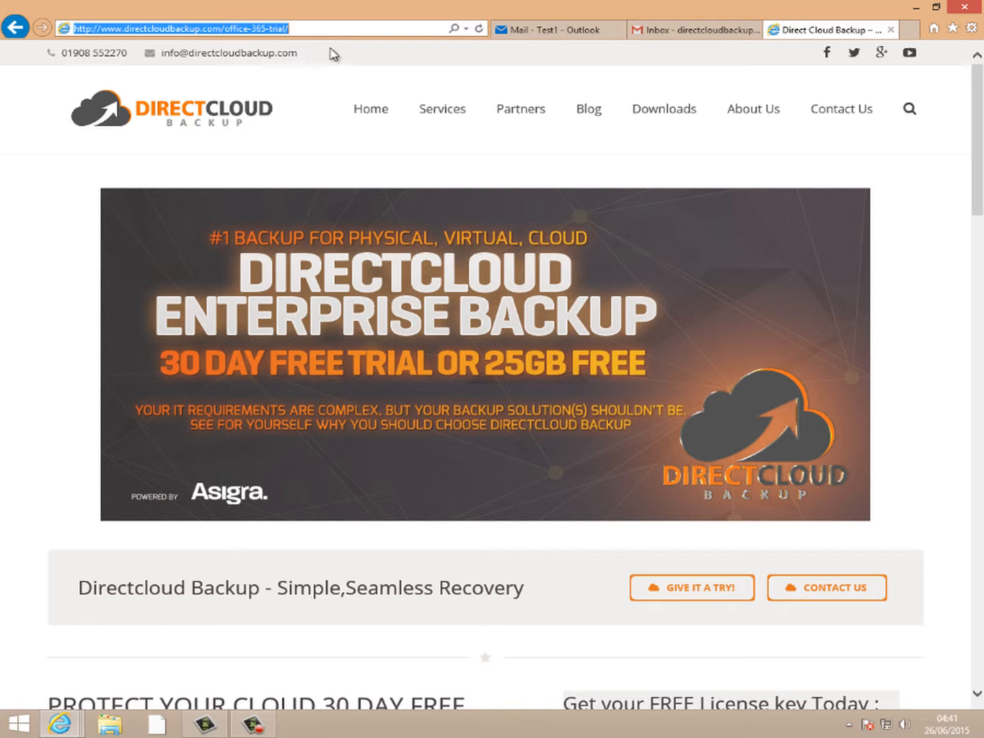
# - Enter the contact's first and last name in the licence key form
pyautogui.click(441, 167)
pyautogui.scroll(-3, 564, 305)
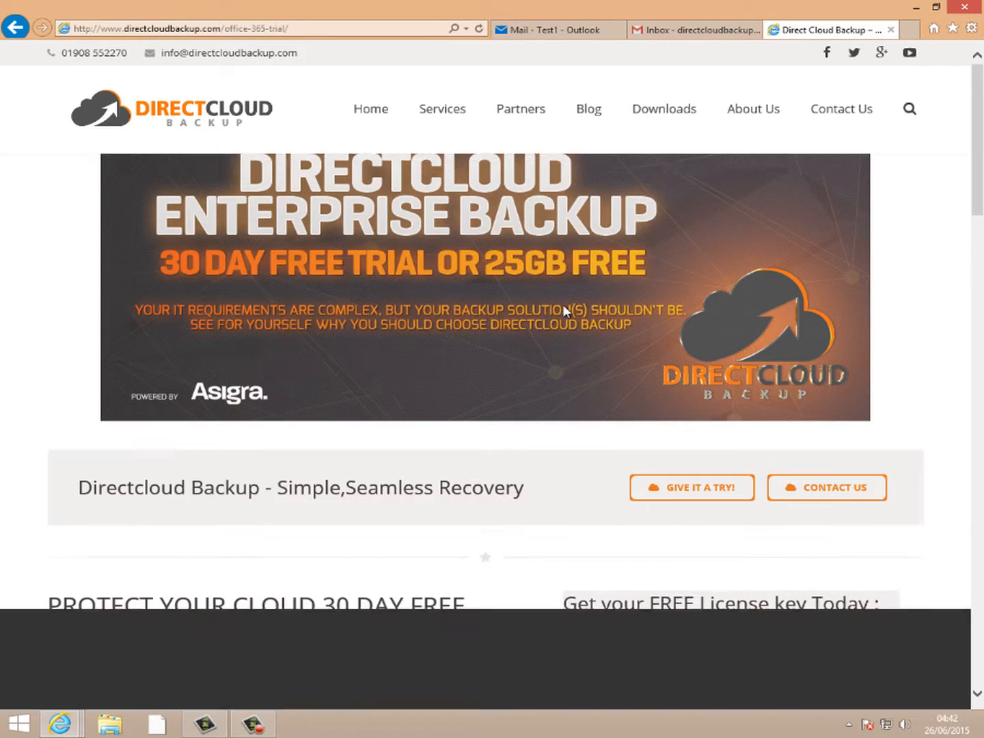
pyautogui.scroll(-3, 592, 330)
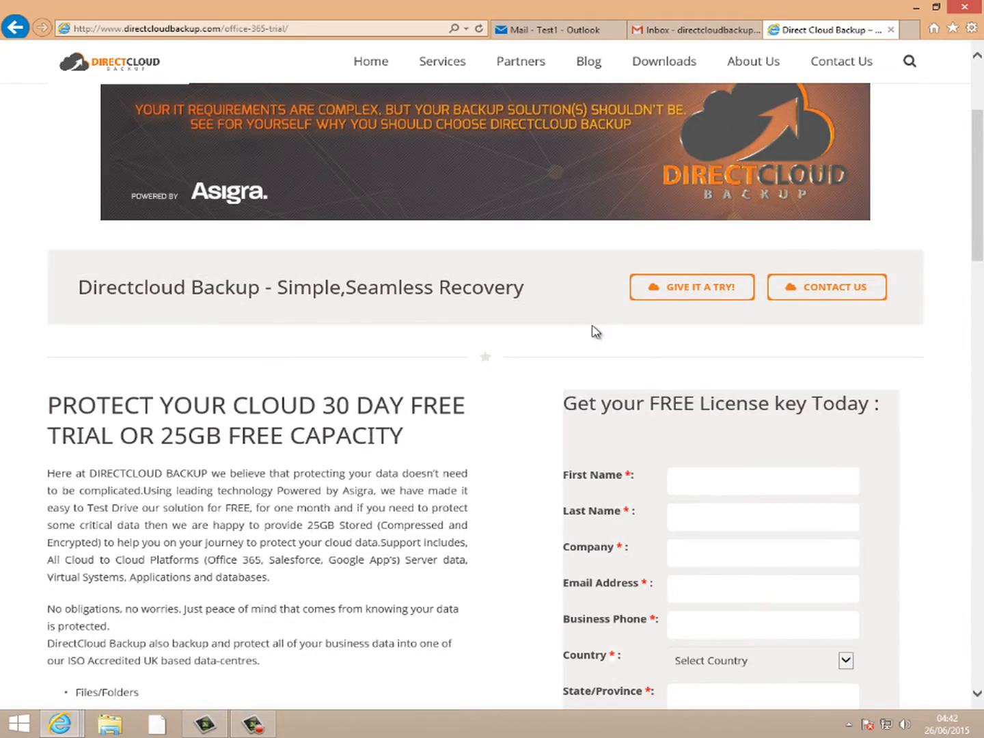
pyautogui.click(691, 382)
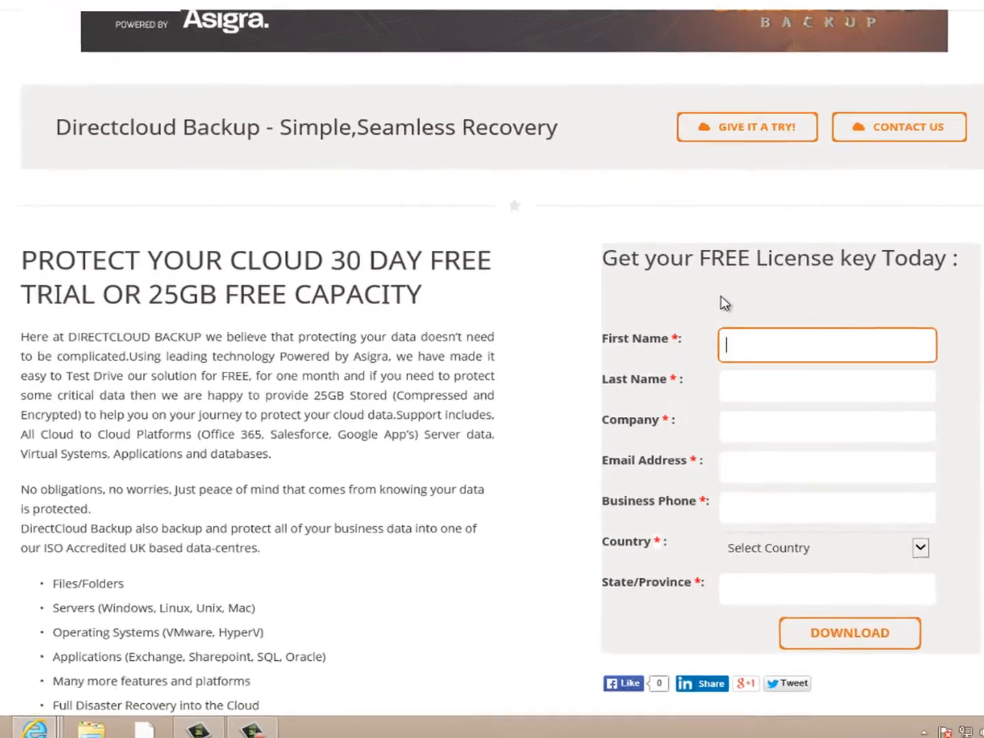
pyautogui.press('Tab')
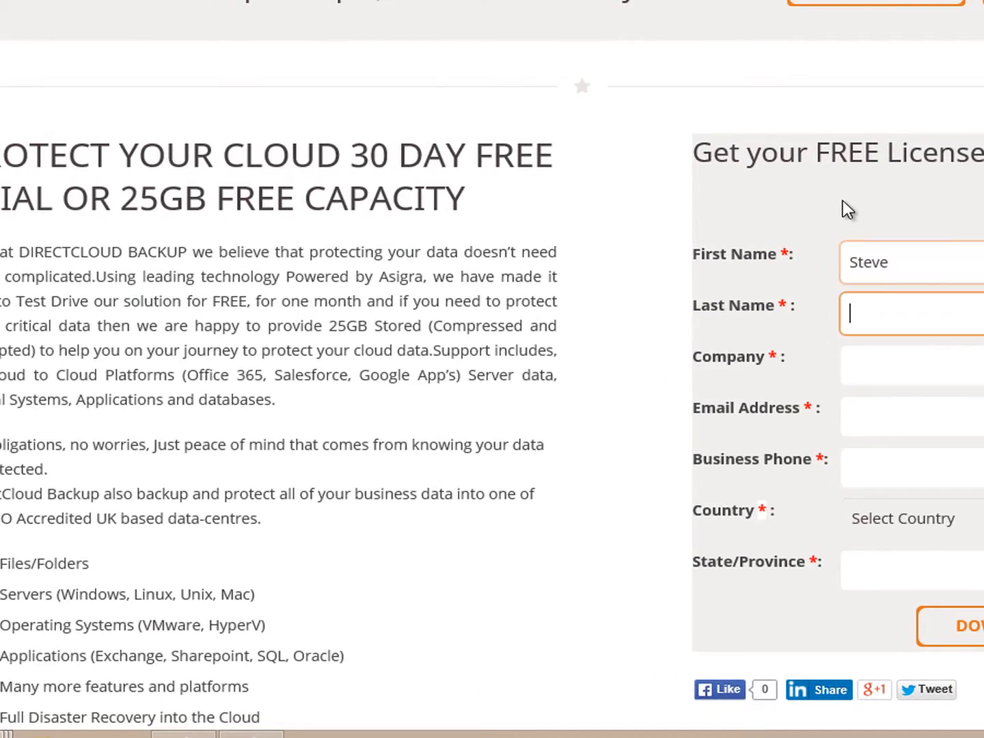
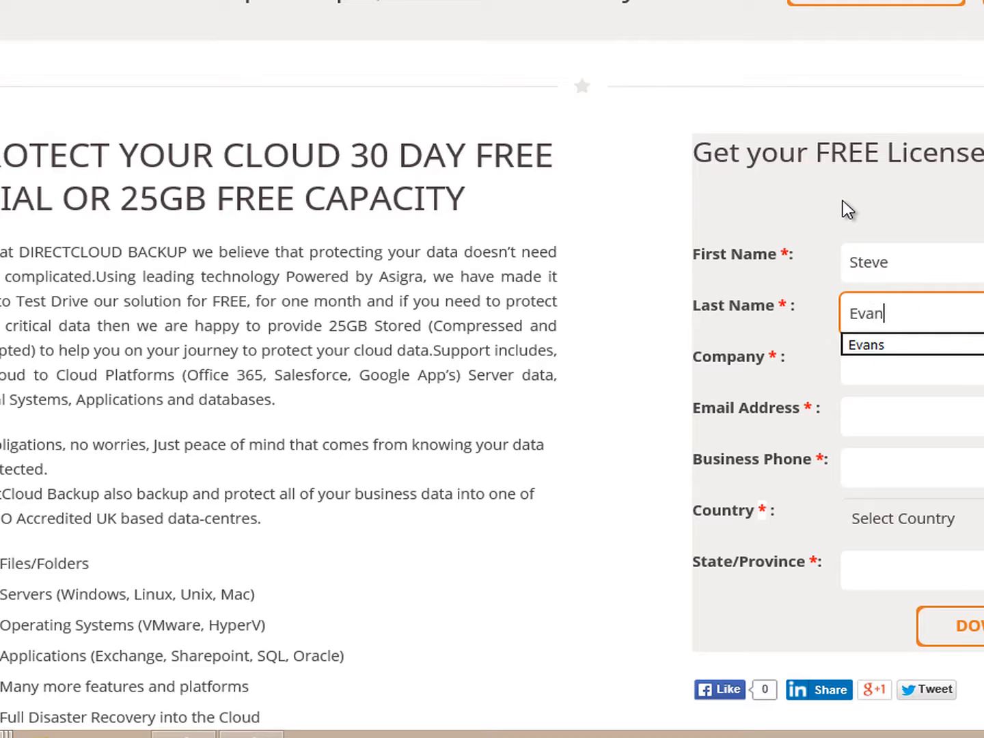
pyautogui.press('Tab')
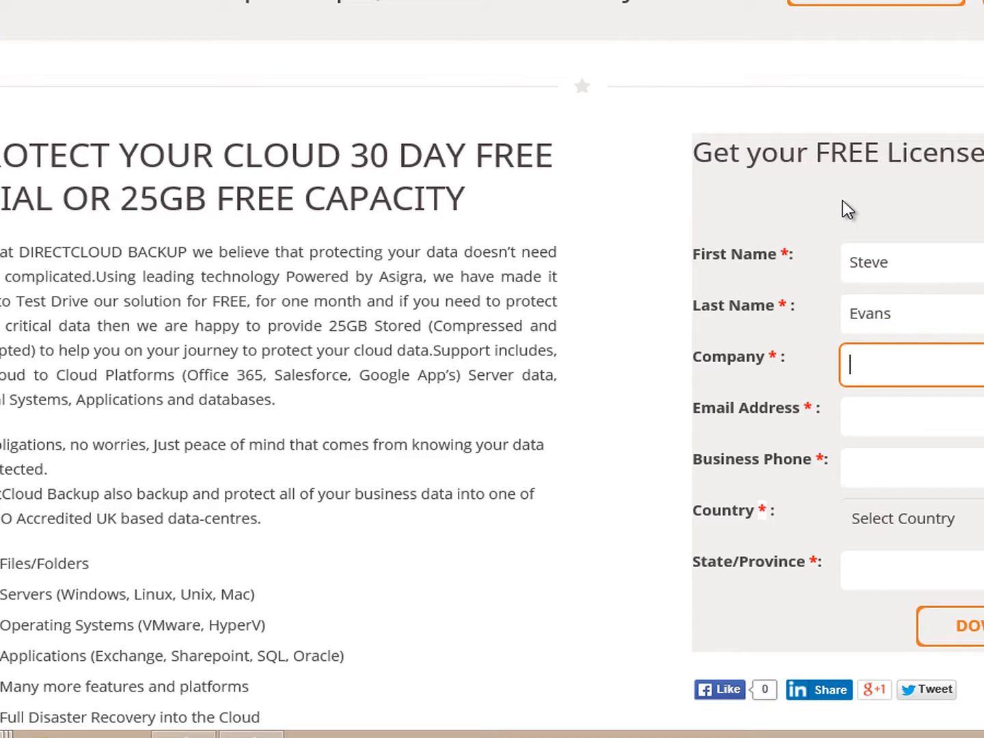
# - Fill in the company, e-mail and business phone from the suggested entries
pyautogui.write('d')
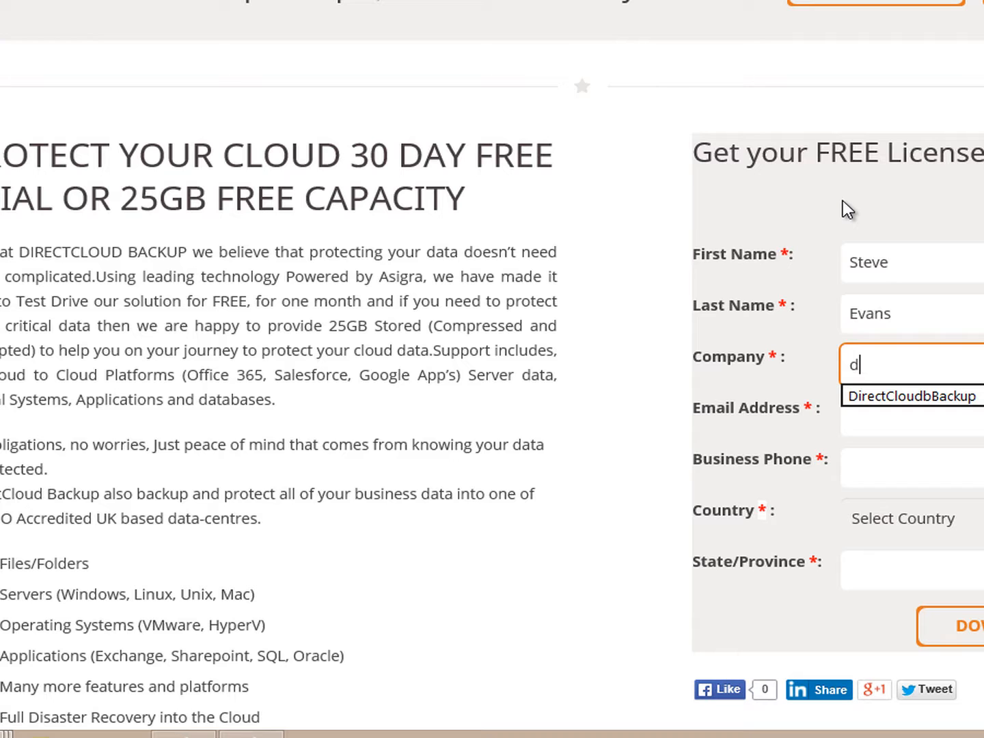
pyautogui.press('Down')
pyautogui.press('Tab')
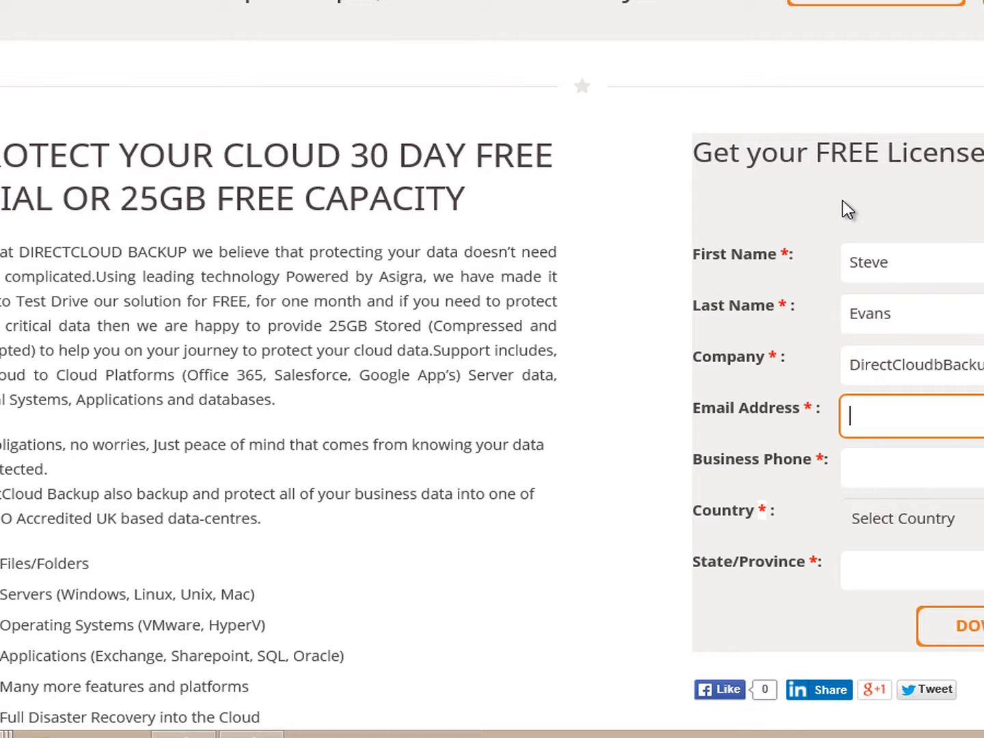
pyautogui.write('dir')
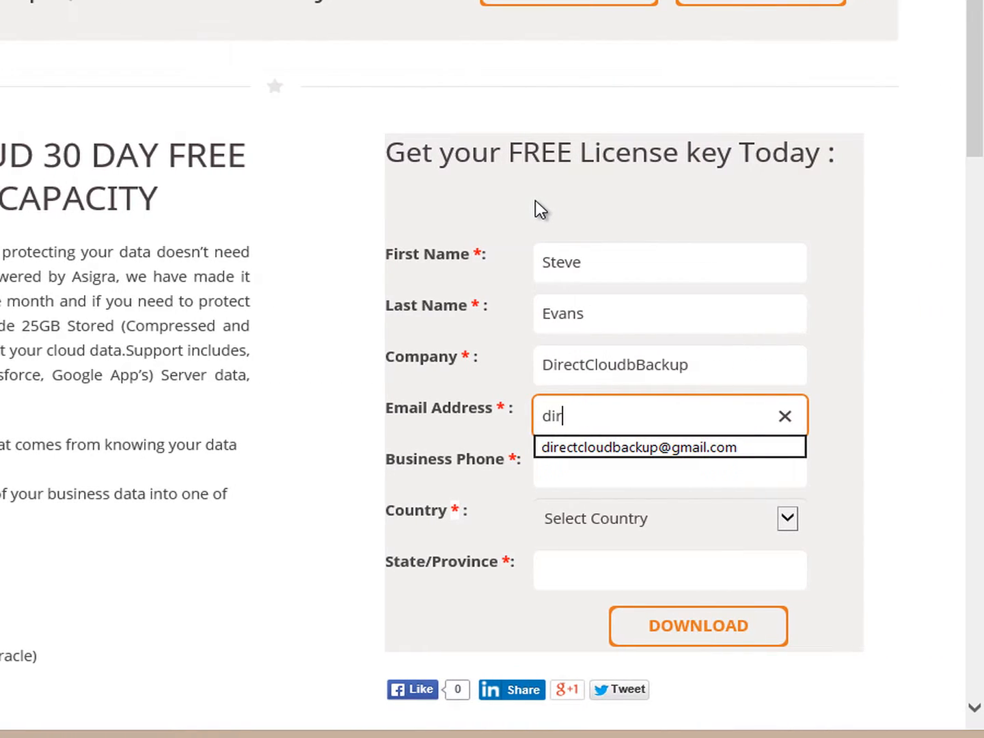
pyautogui.press('Down')
pyautogui.press('Tab')
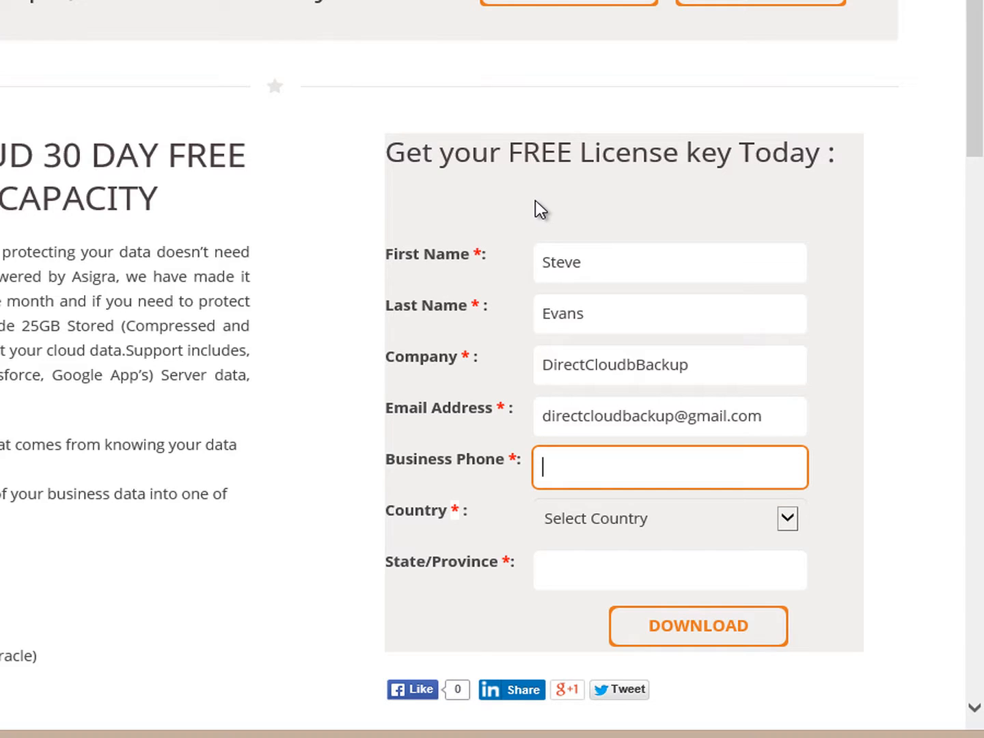
pyautogui.write('01')
pyautogui.press('Down')
pyautogui.press('Tab')
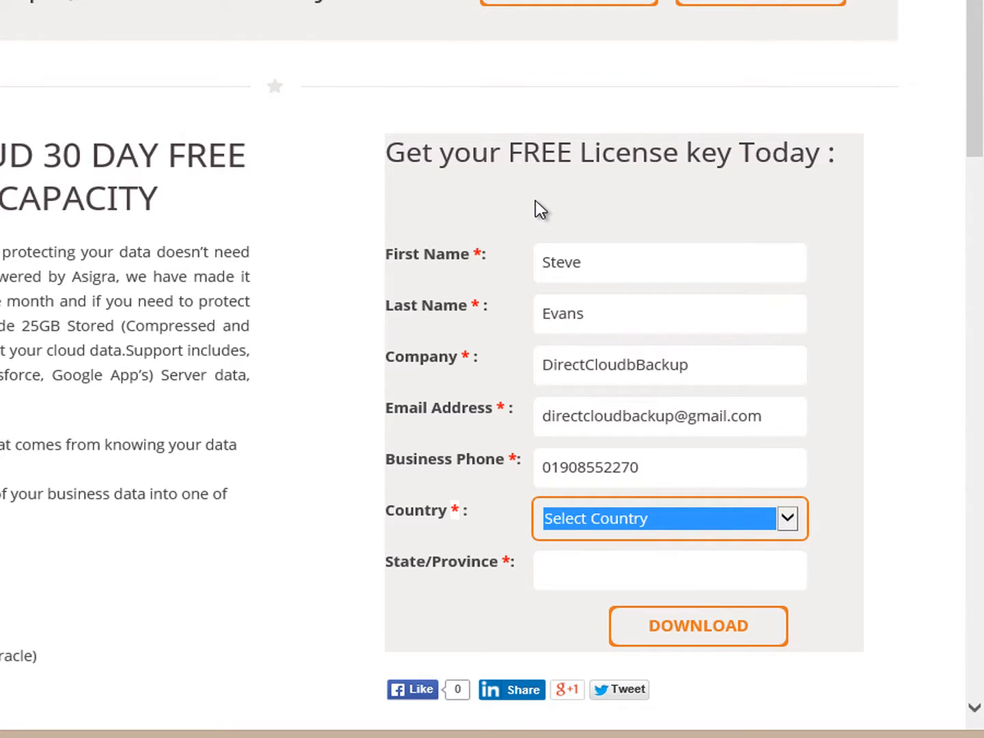
# - Set the country to United Kingdom and the state or province to Milton Keynes
pyautogui.press('u')
pyautogui.press('u')
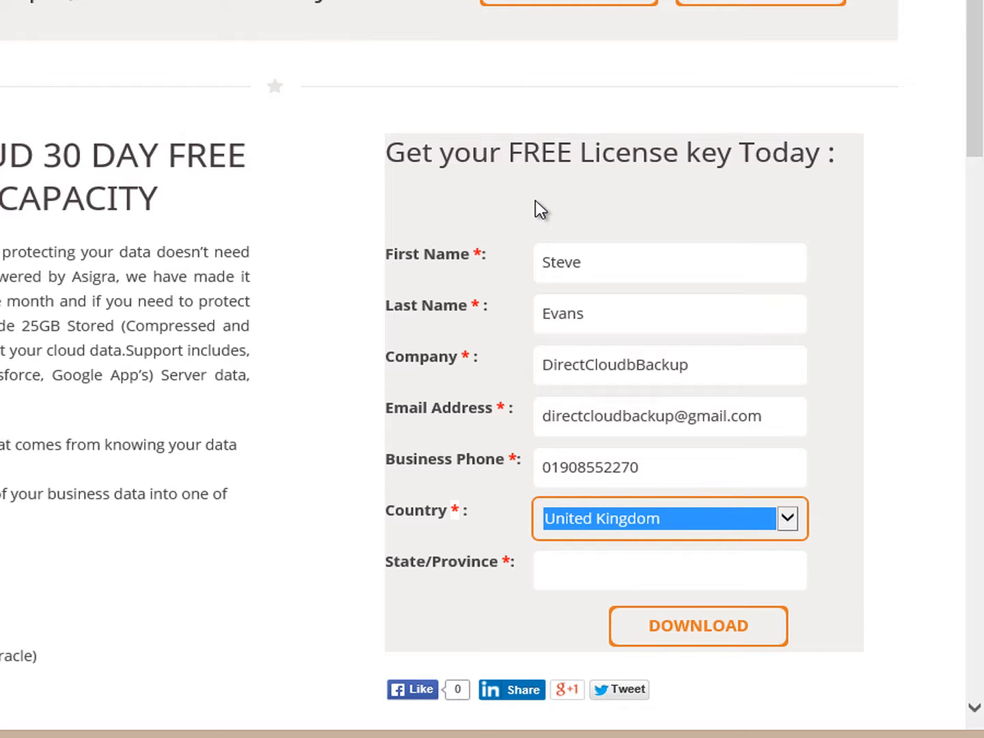
pyautogui.press('Tab')
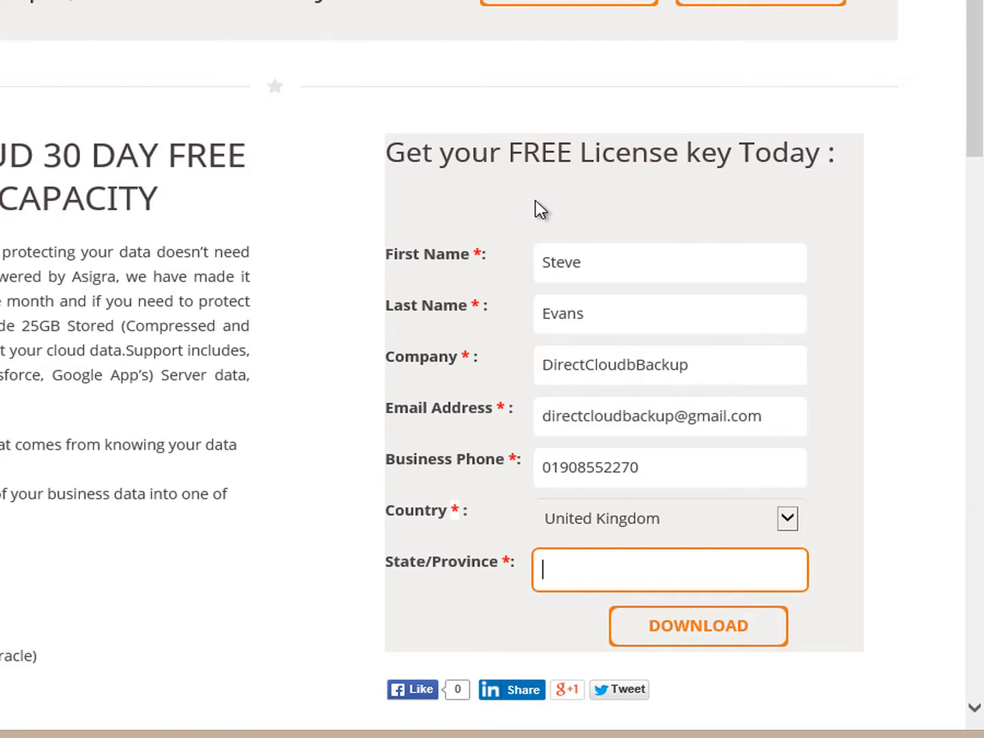
pyautogui.write('M')
pyautogui.press('Down')
pyautogui.press('Return')
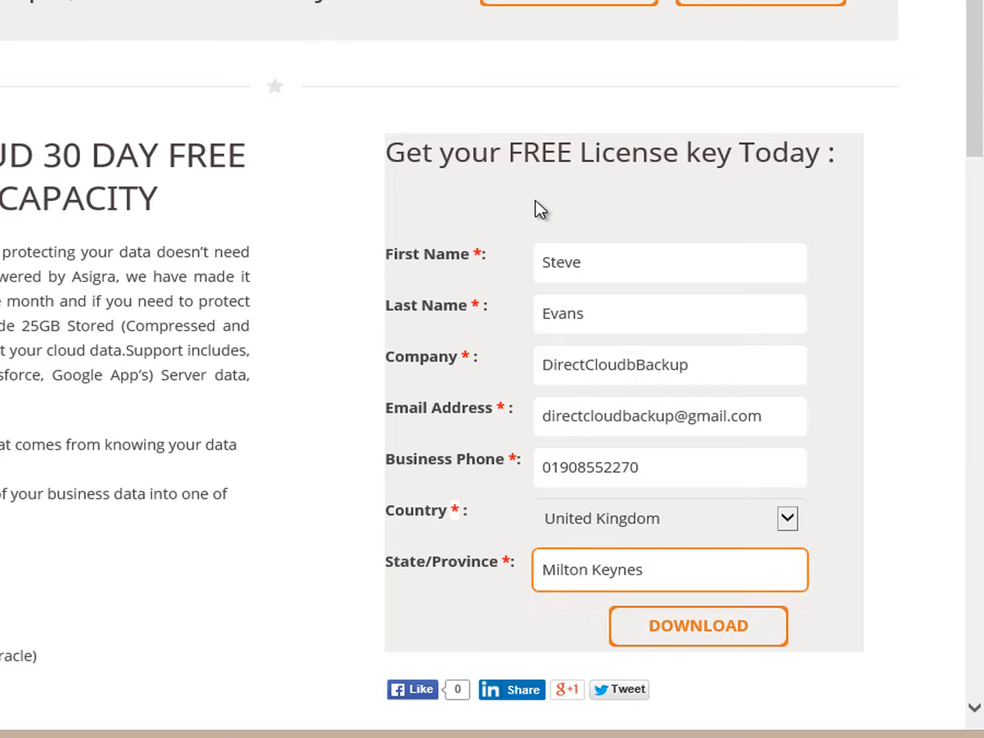
# - Submit the free licence key request and dismiss the confirmation message
pyautogui.click(682, 623)
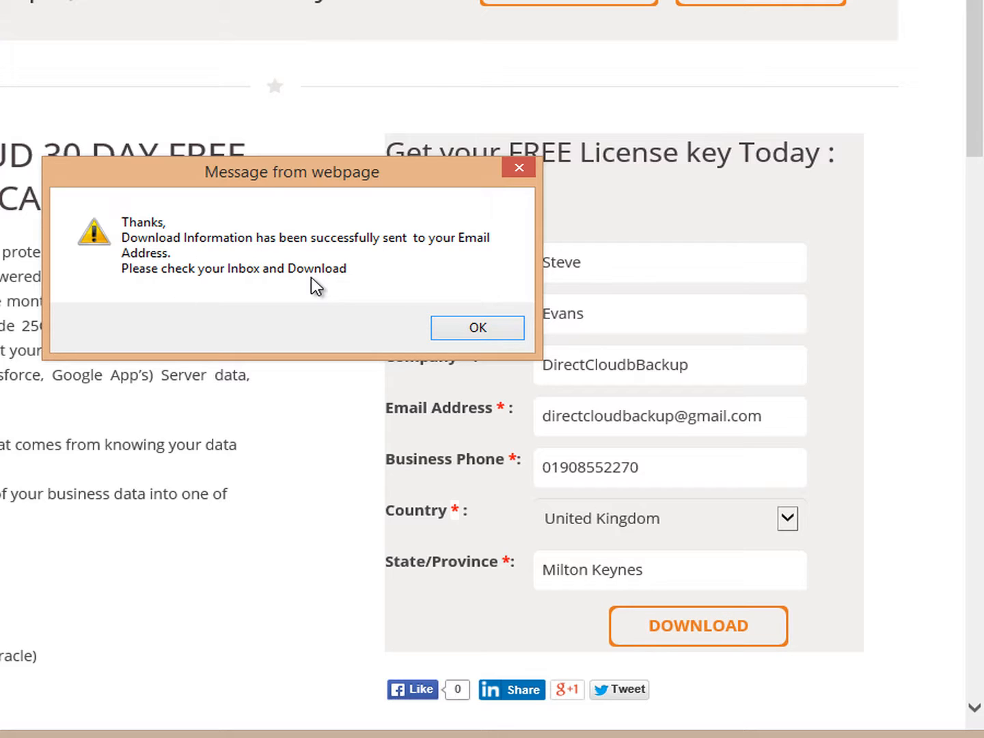
pyautogui.click(477, 328)
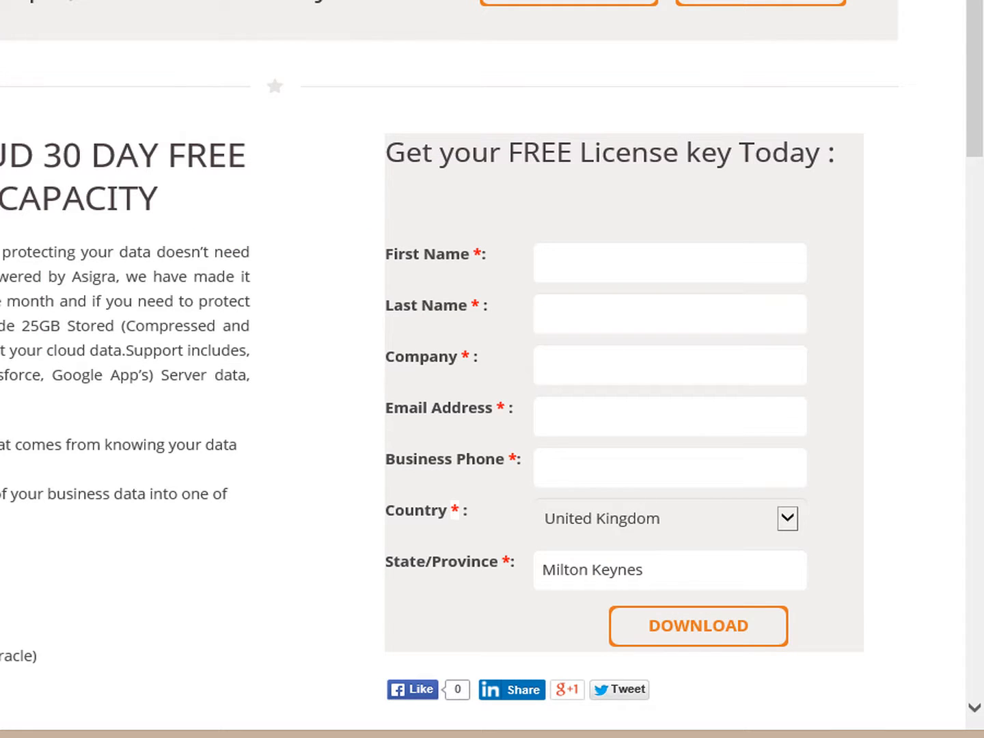
pyautogui.click(695, 30)
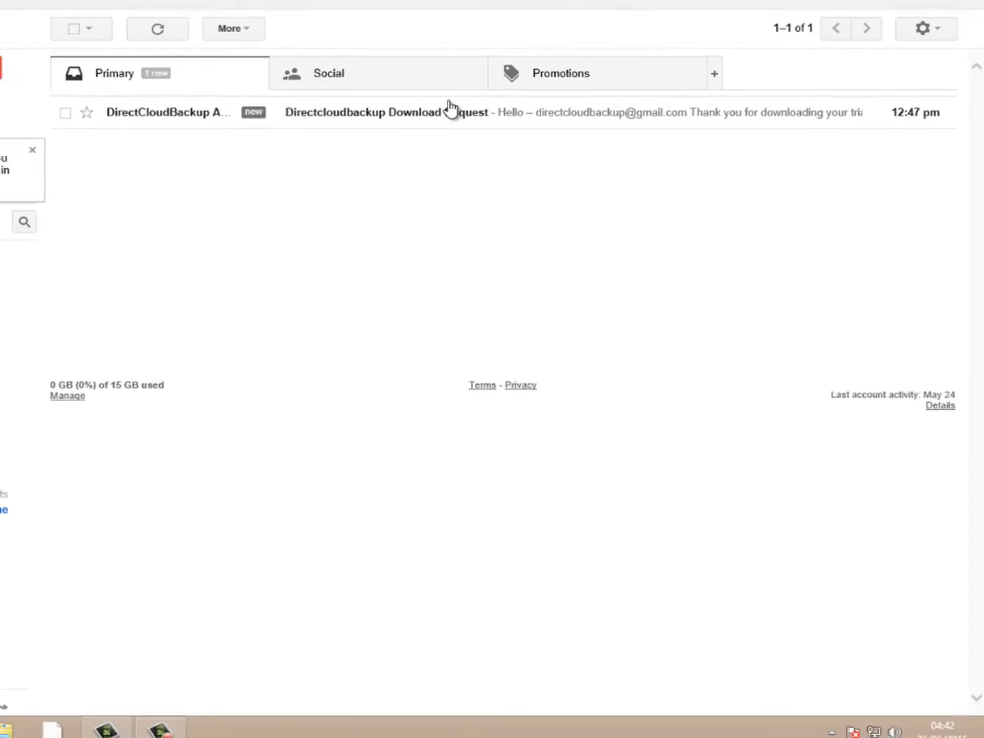
# - Open the Directcloudbackup Download Request email and highlight its License Key paragraph
pyautogui.click(467, 176)
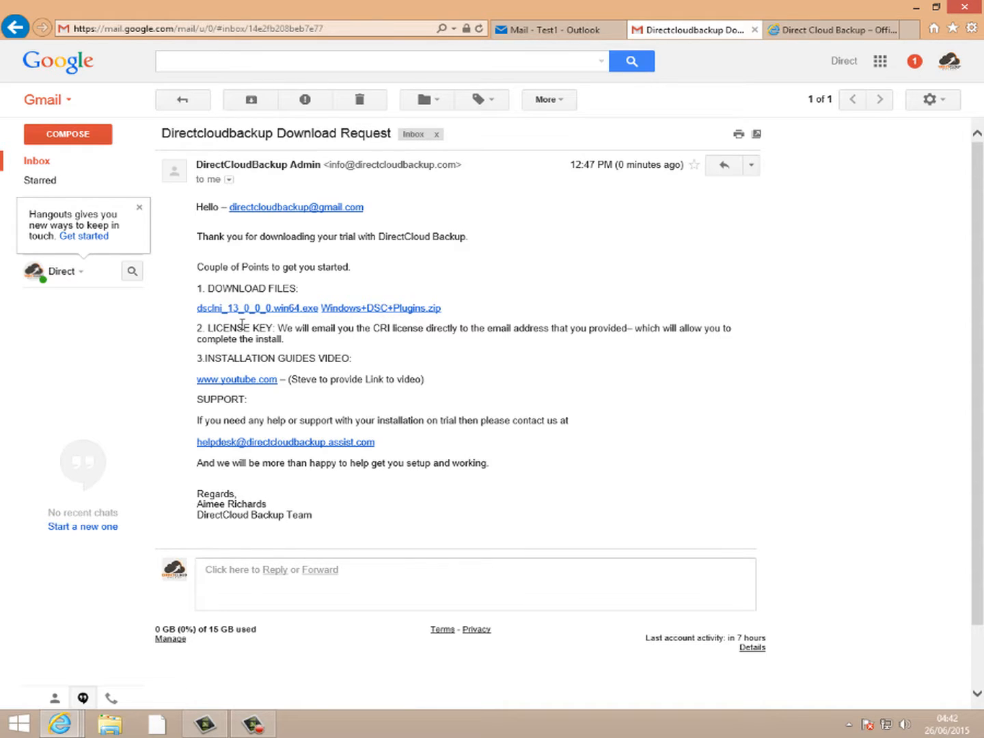
pyautogui.doubleClick(199, 330)
pyautogui.moveTo(220, 335); pyautogui.dragTo(323, 349)
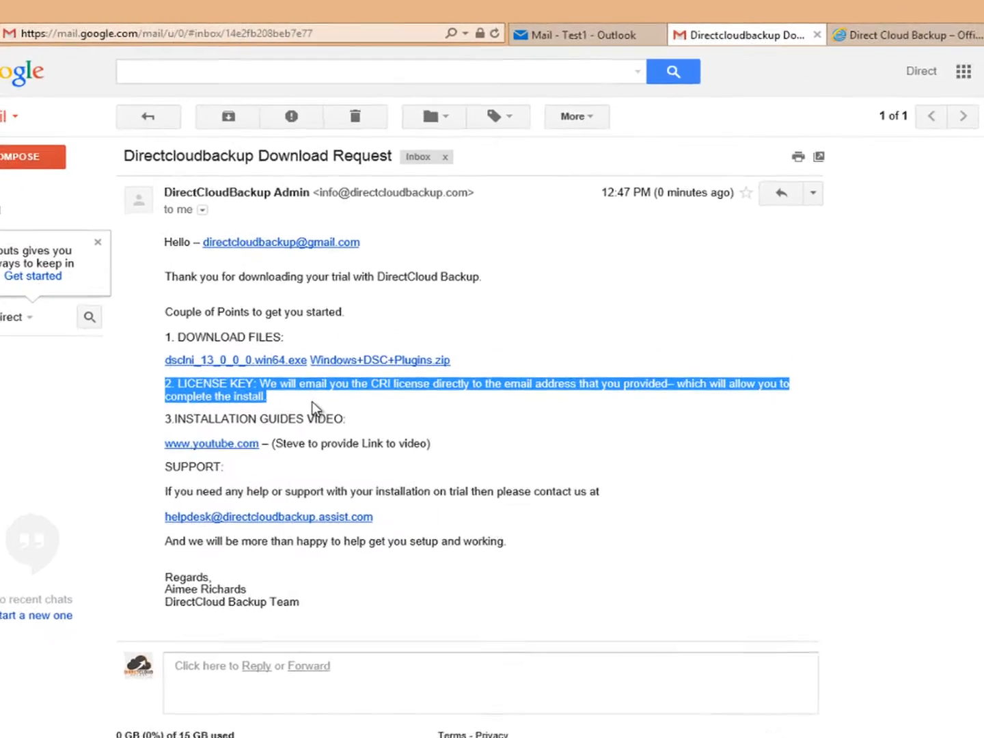
pyautogui.click(313, 402)
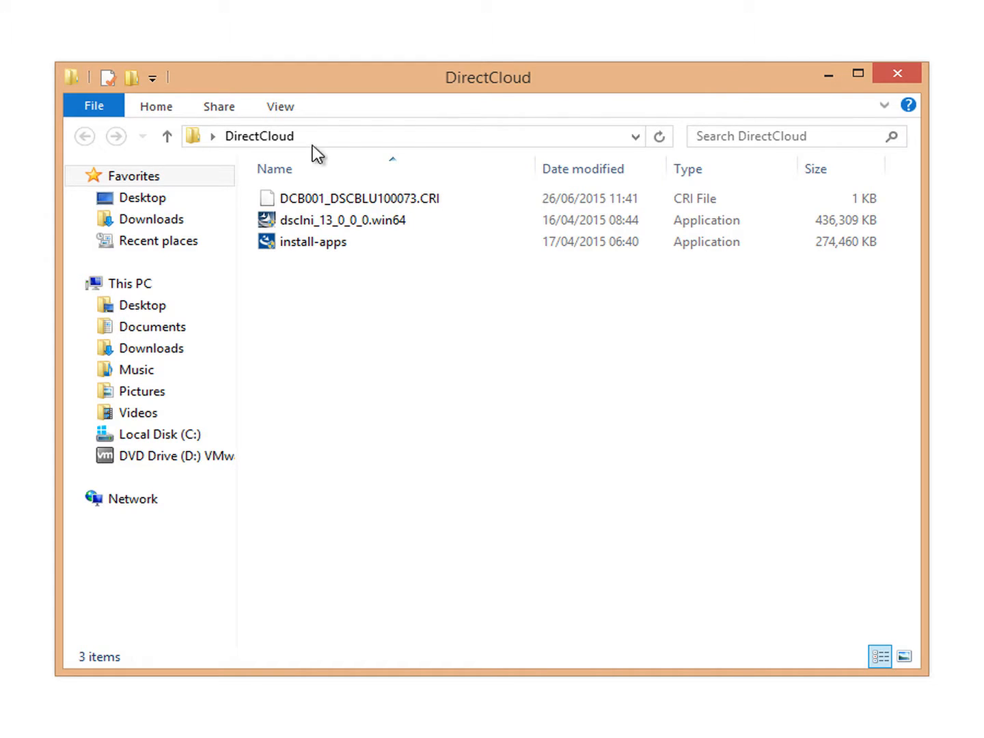
# - Run dsclni_13_0_0_0.win64 from the DirectCloud folder as administrator
pyautogui.click(329, 225)
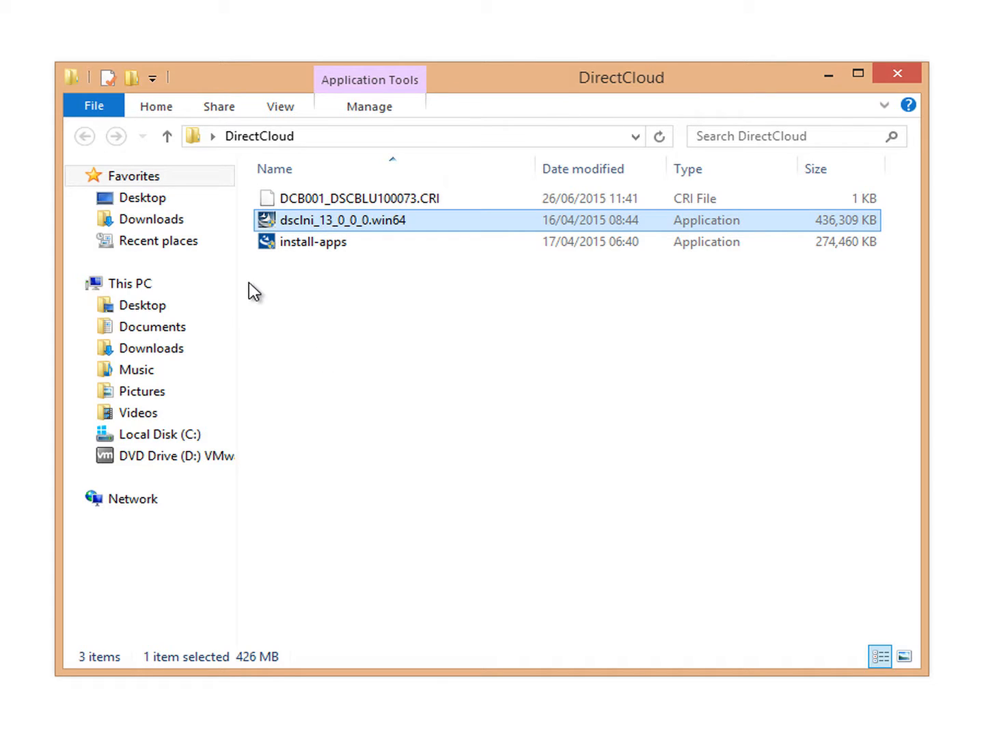
pyautogui.click(325, 244)
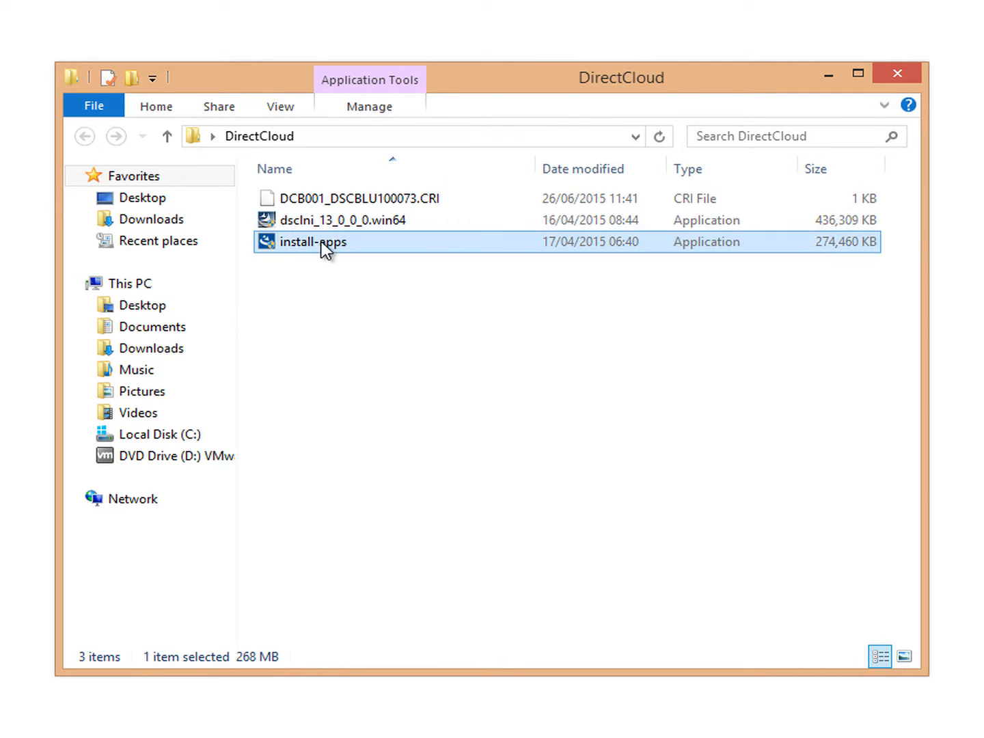
pyautogui.click(429, 201)
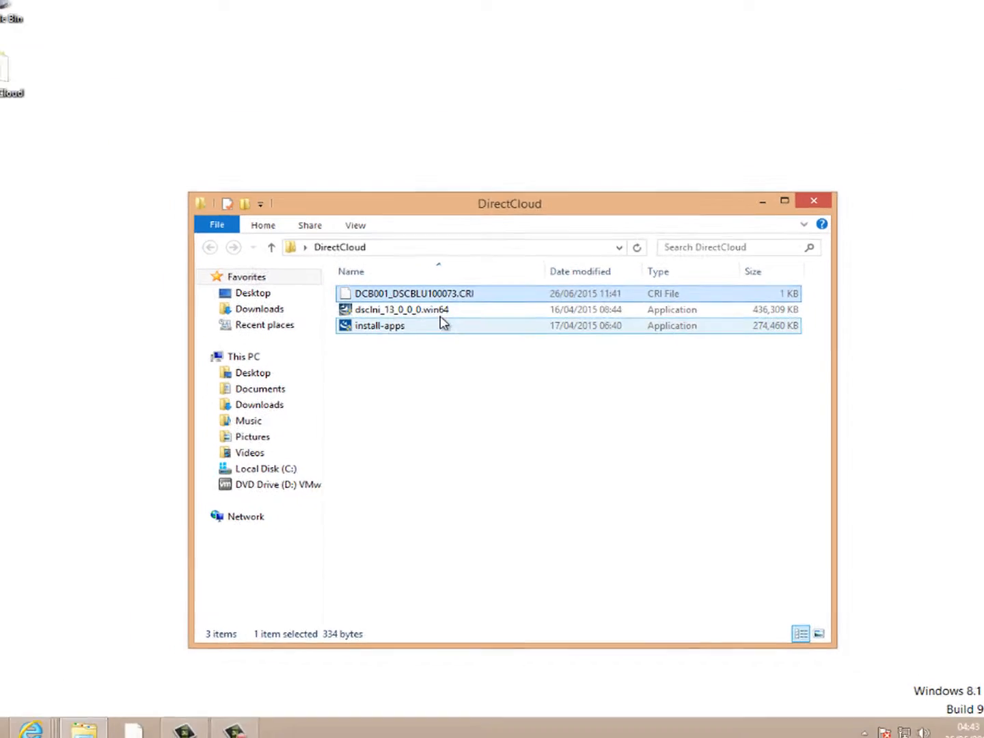
pyautogui.rightClick(406, 257)
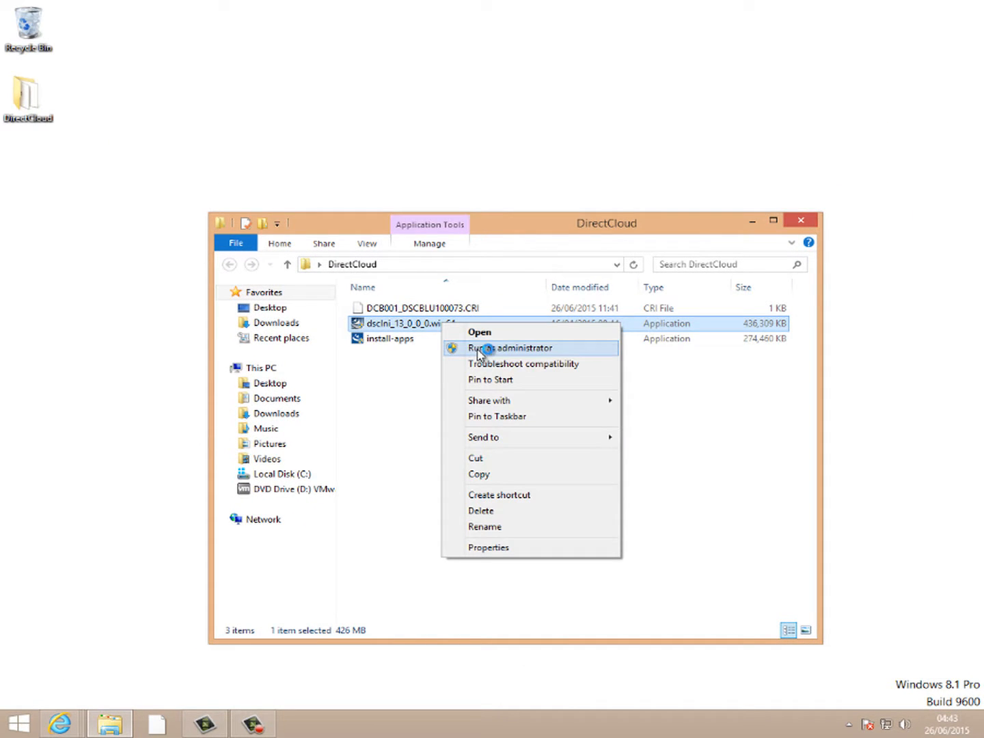
pyautogui.click(482, 347)
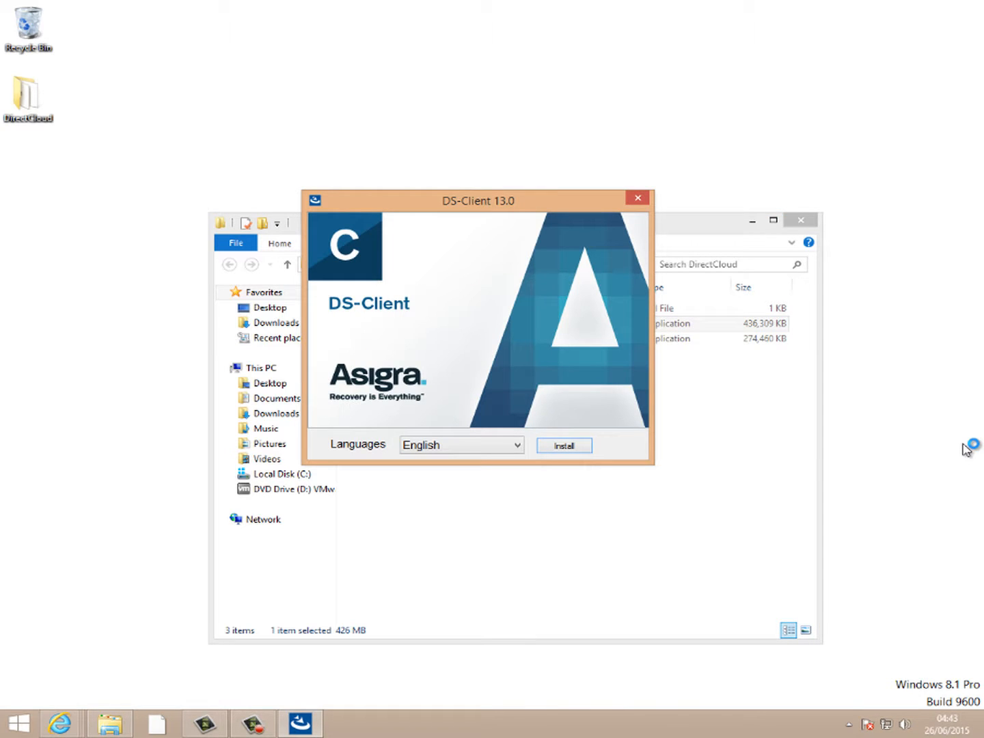
# - Install DS-Client in English and continue past the passed prerequisites check
pyautogui.click(563, 445)
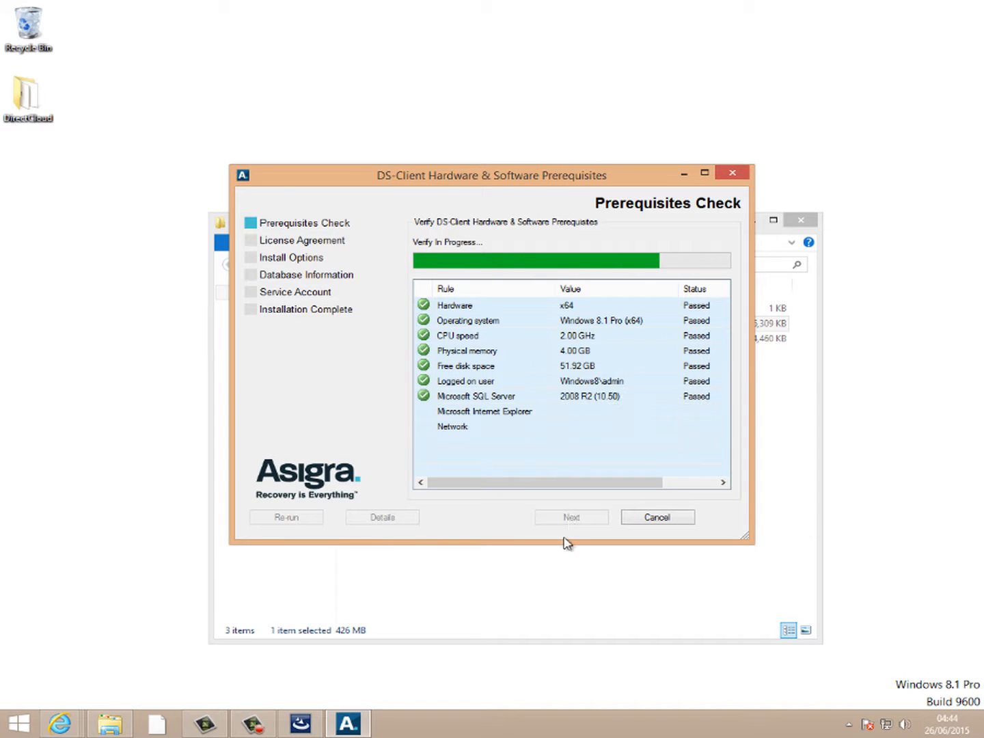
pyautogui.click(571, 519)
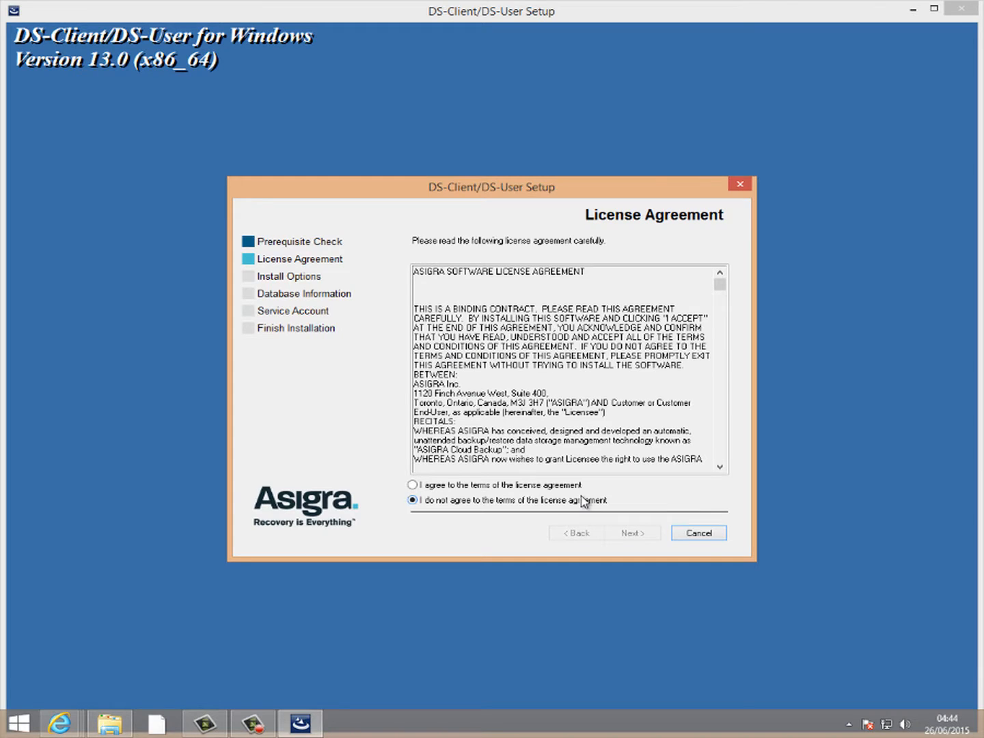
# - Accept the licence, keep default options and existing SQL Server, run as Local System, and install
pyautogui.click(514, 484)
pyautogui.click(623, 536)
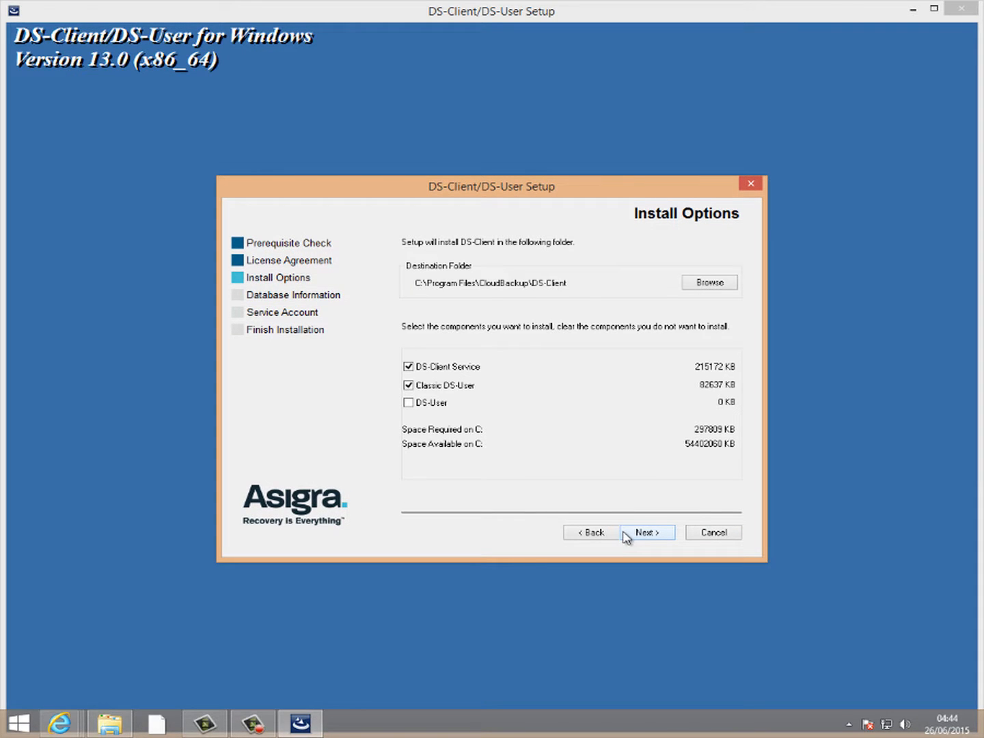
pyautogui.click(632, 534)
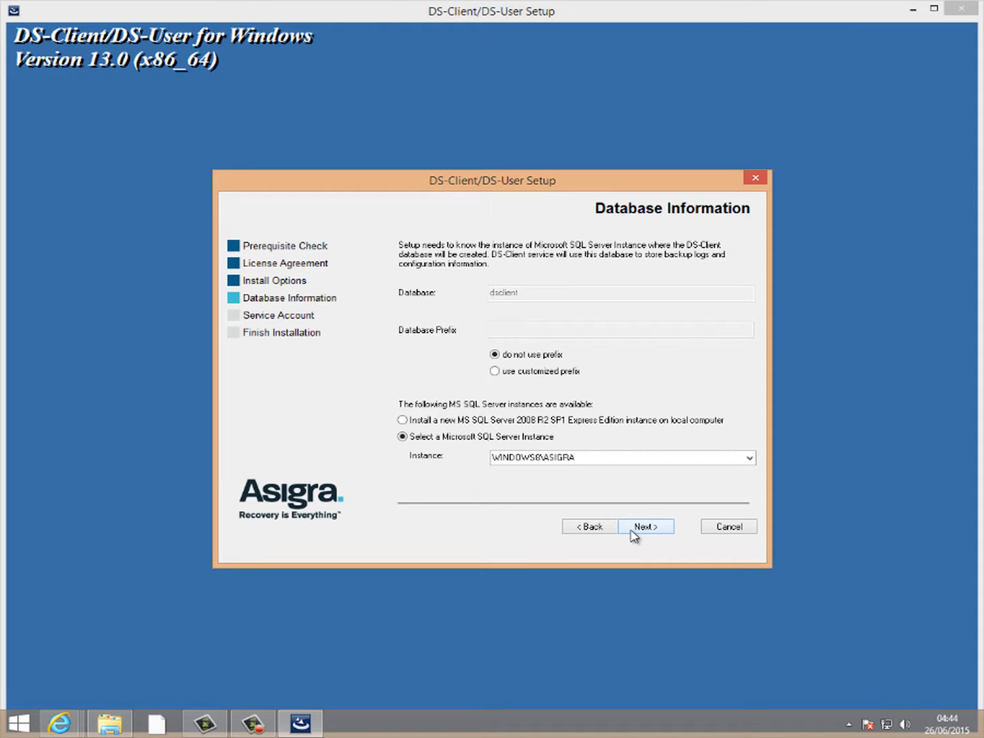
pyautogui.click(641, 530)
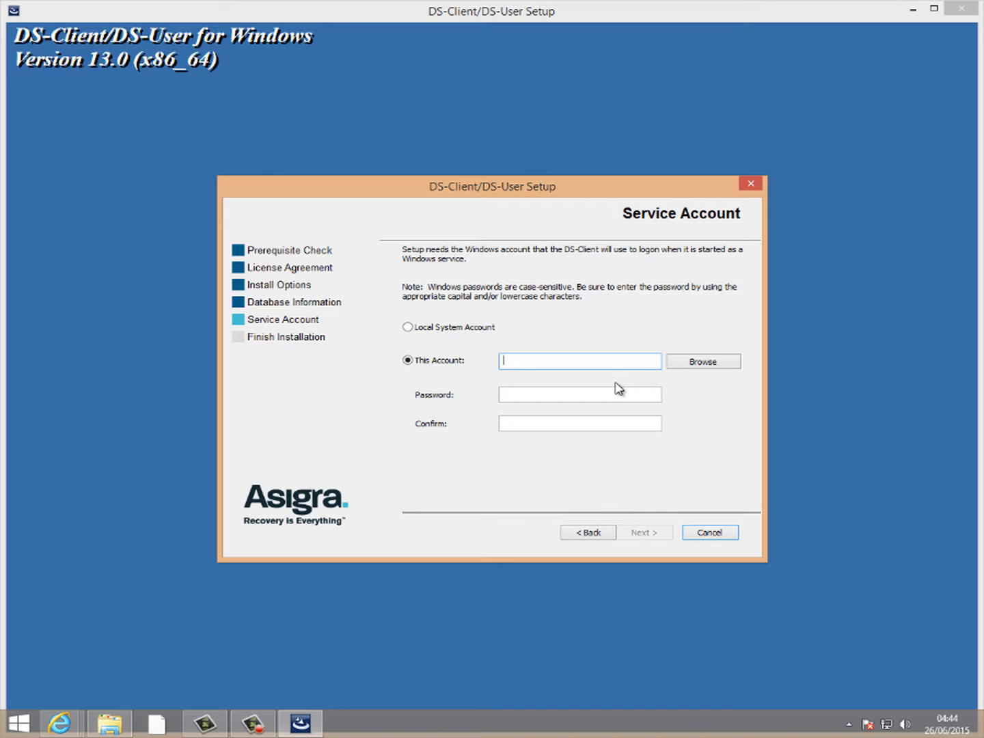
pyautogui.click(483, 331)
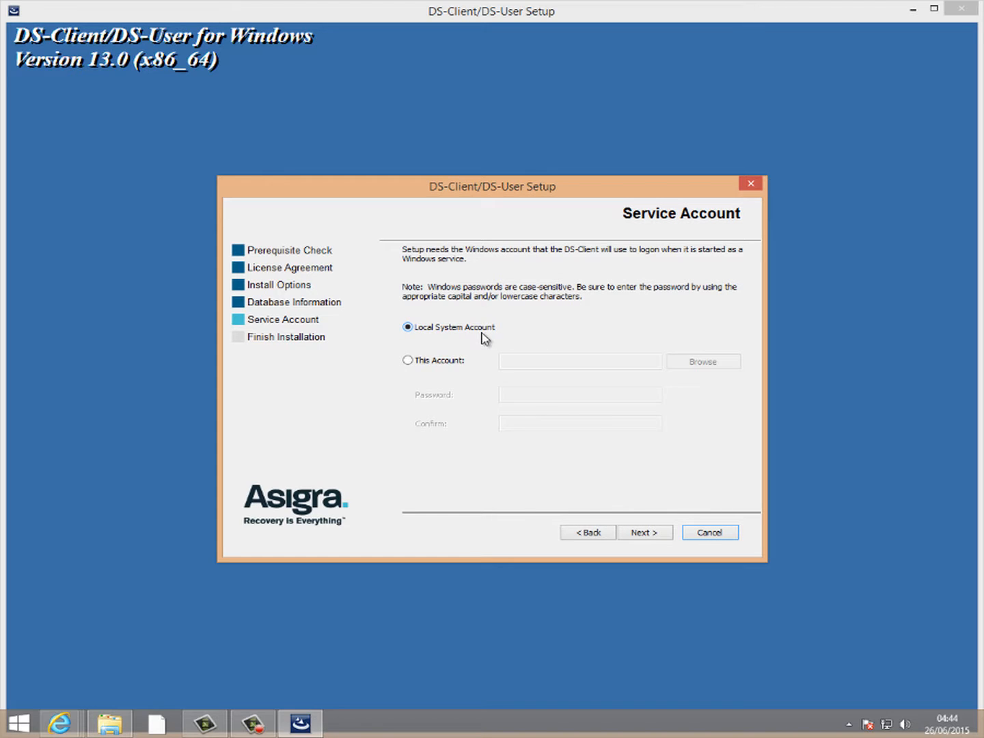
pyautogui.click(655, 537)
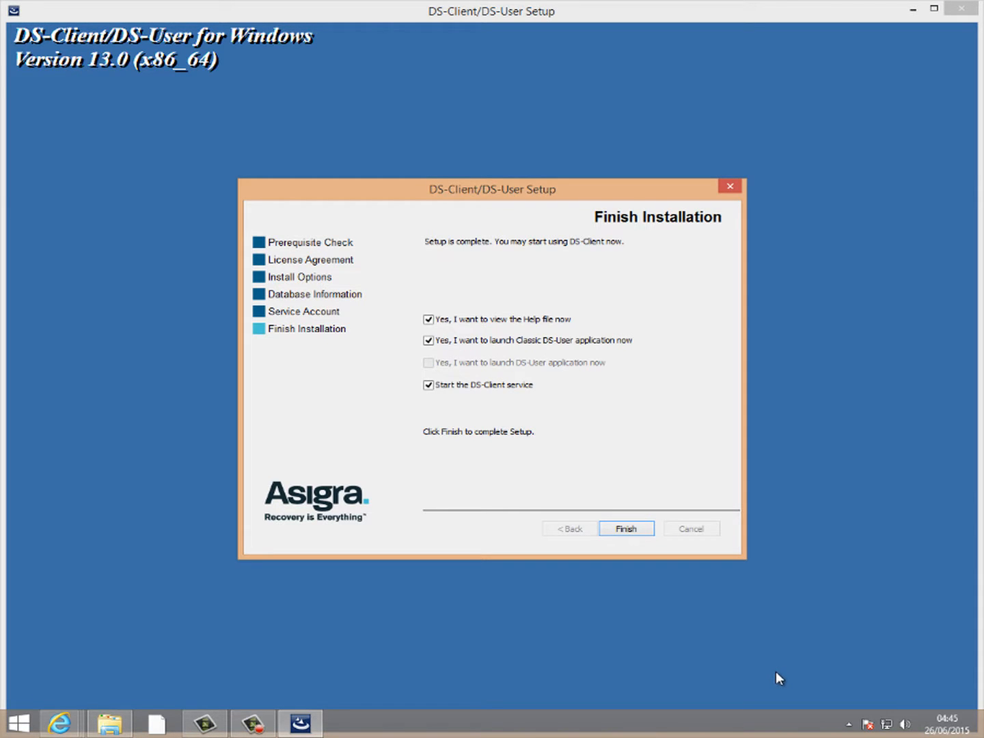
pyautogui.click(625, 530)
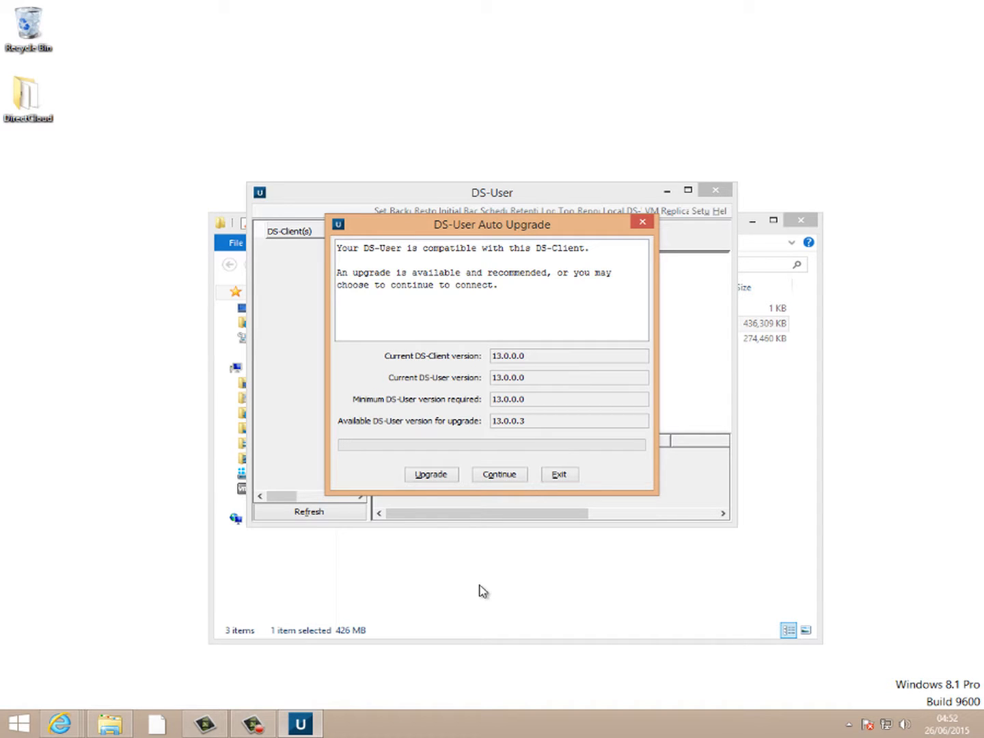
# - Upgrade DS-User, then load the CRI registration file from Desktop > DirectCloud
pyautogui.click(438, 475)
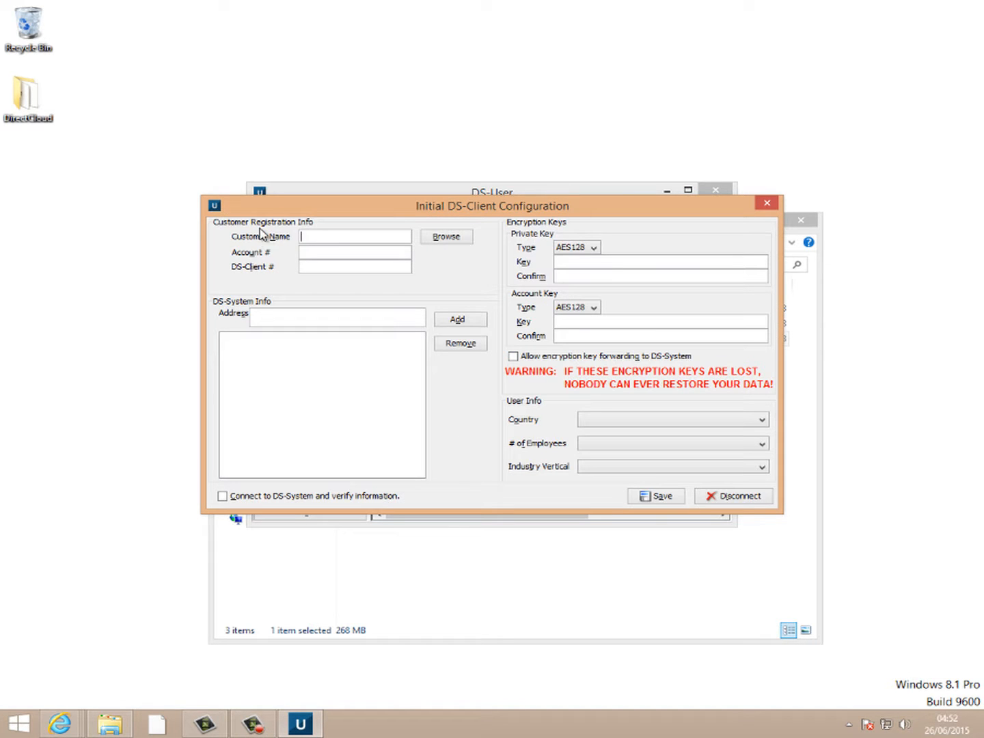
pyautogui.click(449, 240)
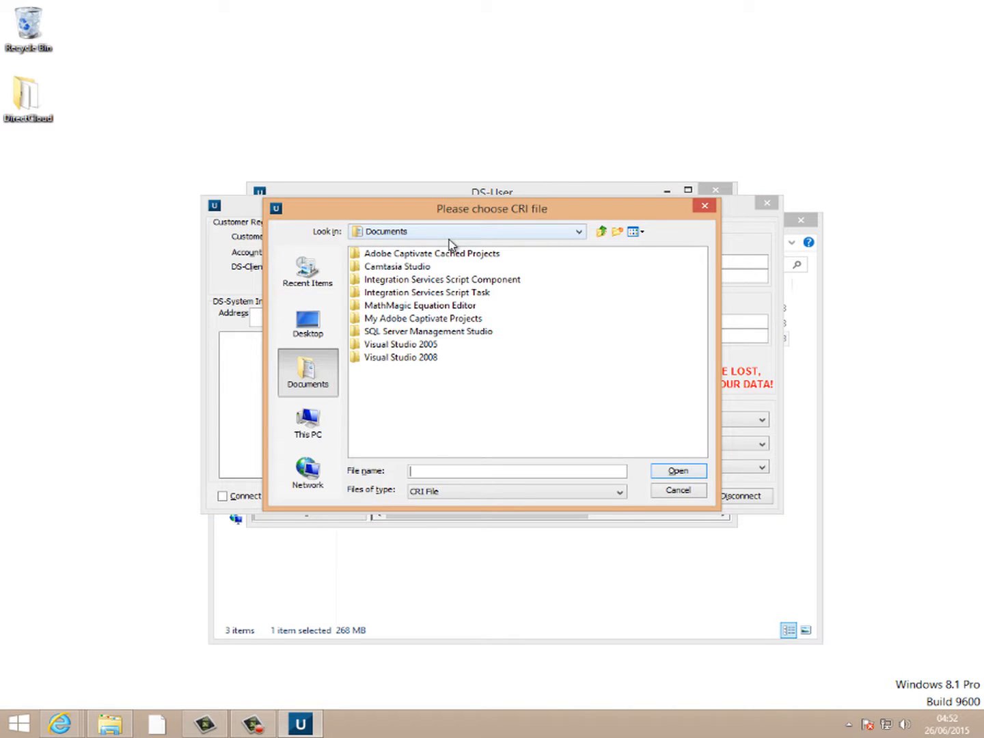
pyautogui.click(304, 325)
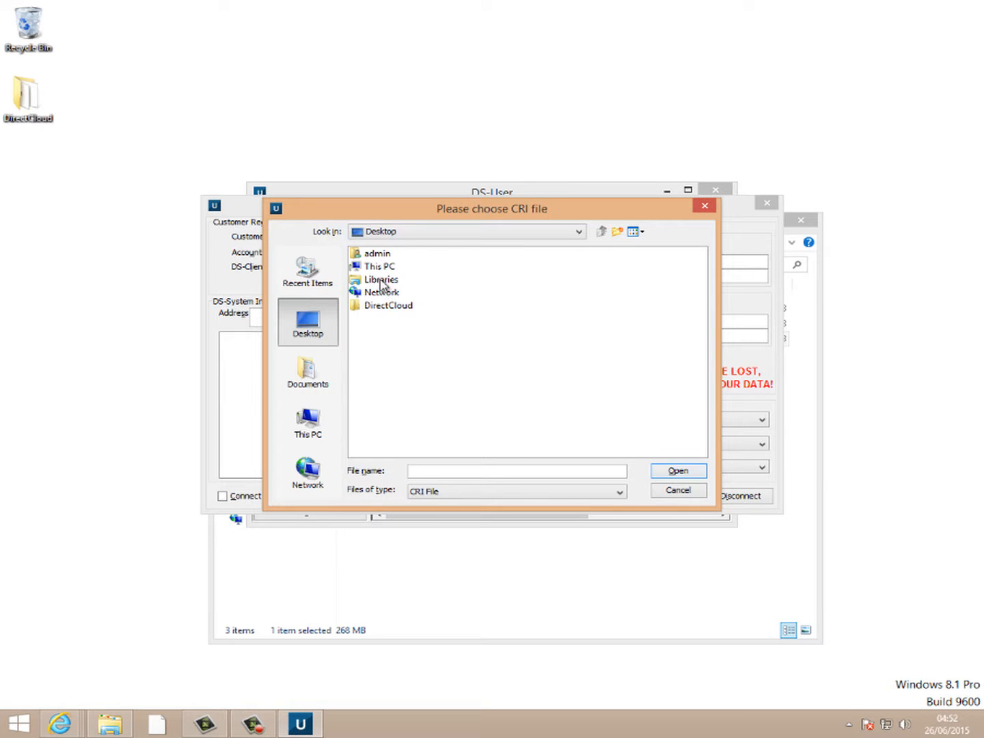
pyautogui.doubleClick(387, 307)
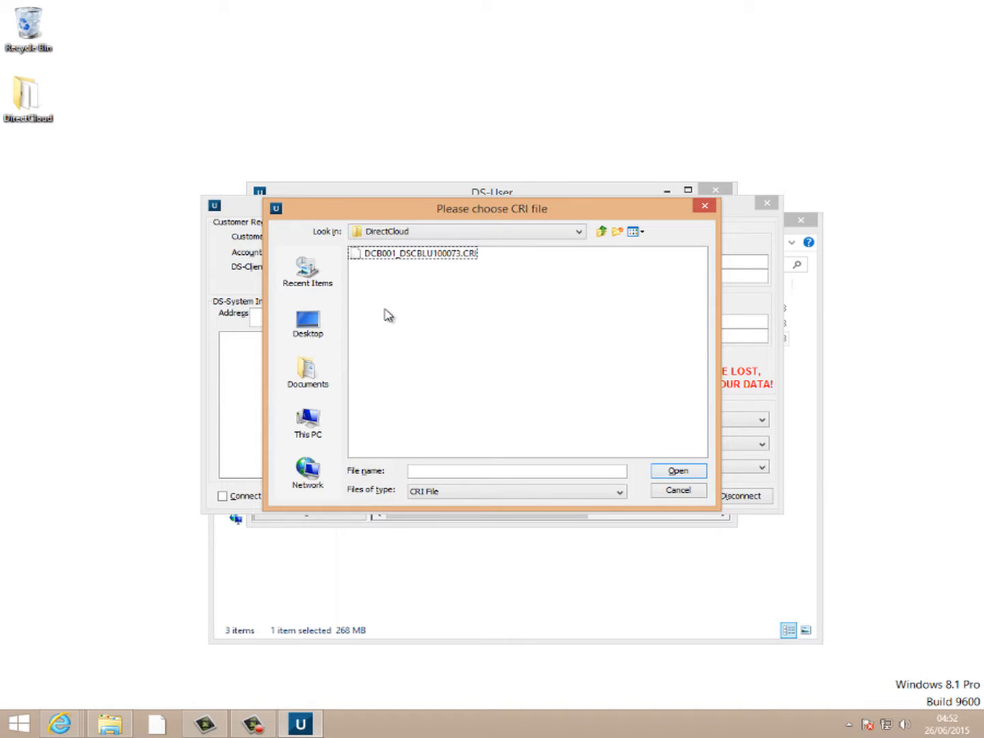
pyautogui.click(438, 255)
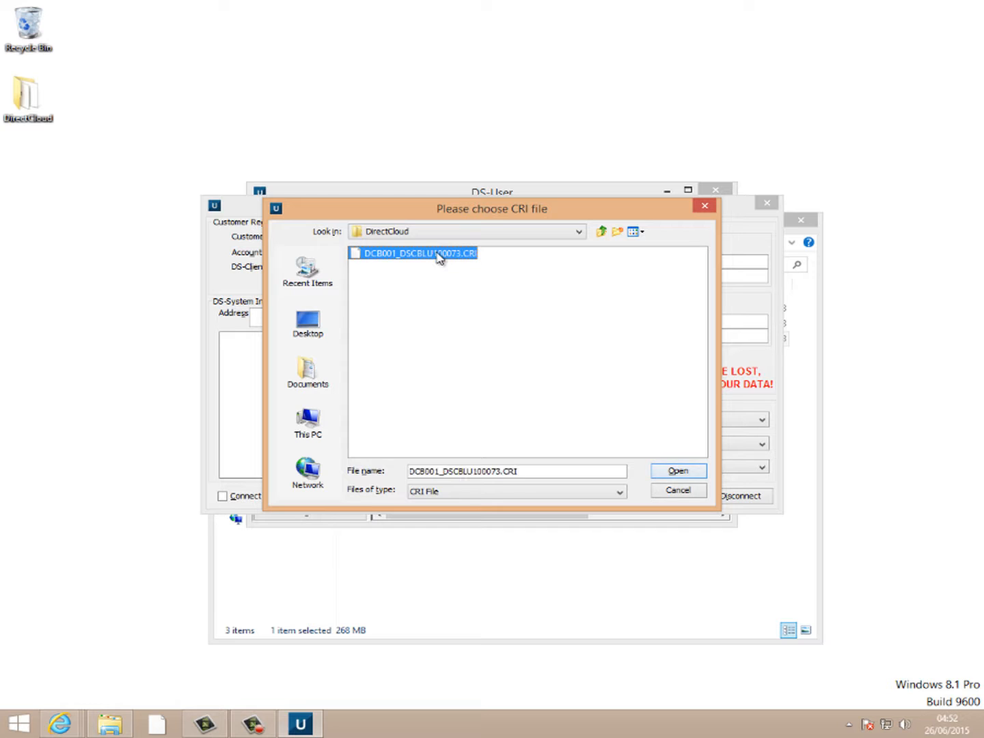
pyautogui.click(684, 472)
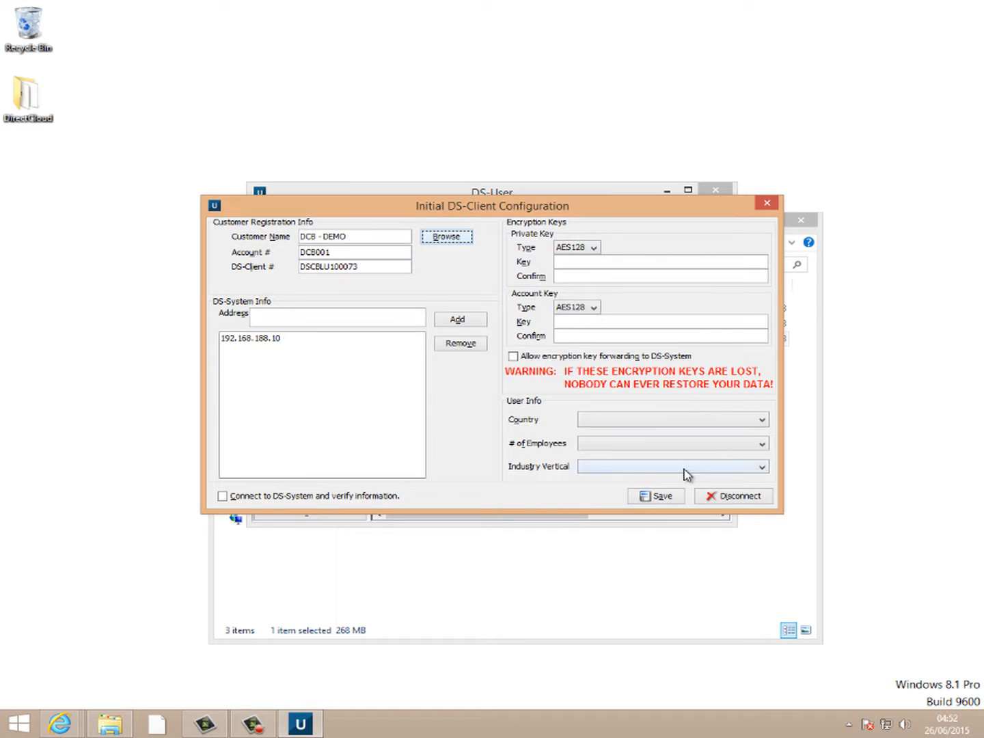
# - Enter the private and account encryption keys and allow encryption key forwarding
pyautogui.click(593, 263)
pyautogui.click(514, 357)
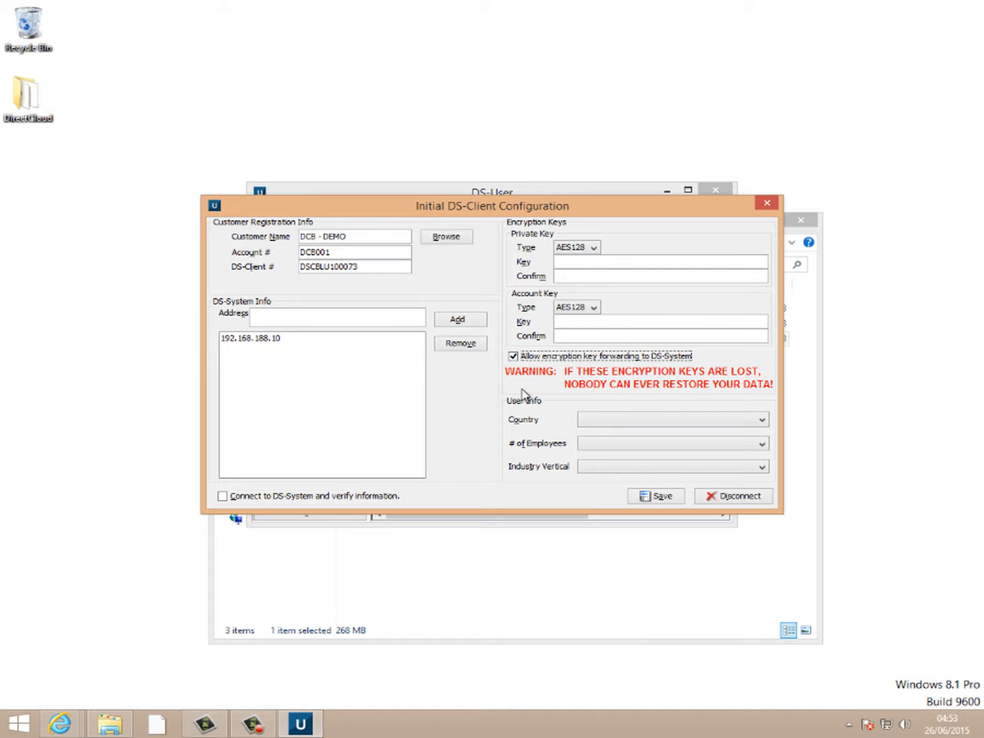
pyautogui.click(559, 268)
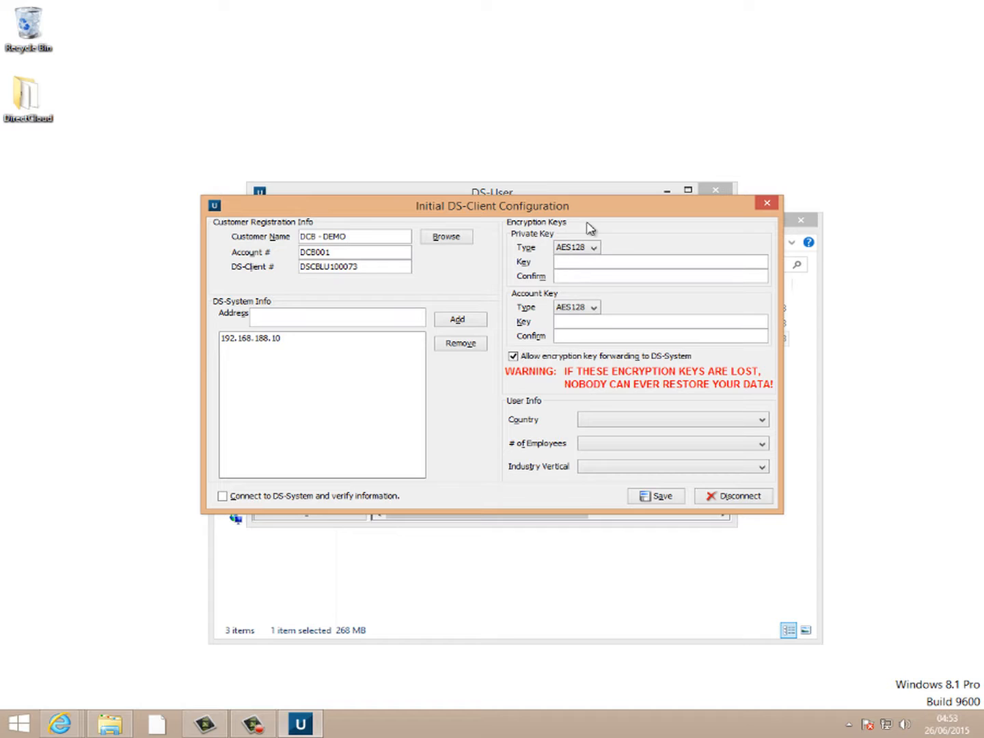
pyautogui.write('••••••••••••••••••••••••')
pyautogui.press('Tab')
pyautogui.press('Tab')
pyautogui.write('•••••••••••')
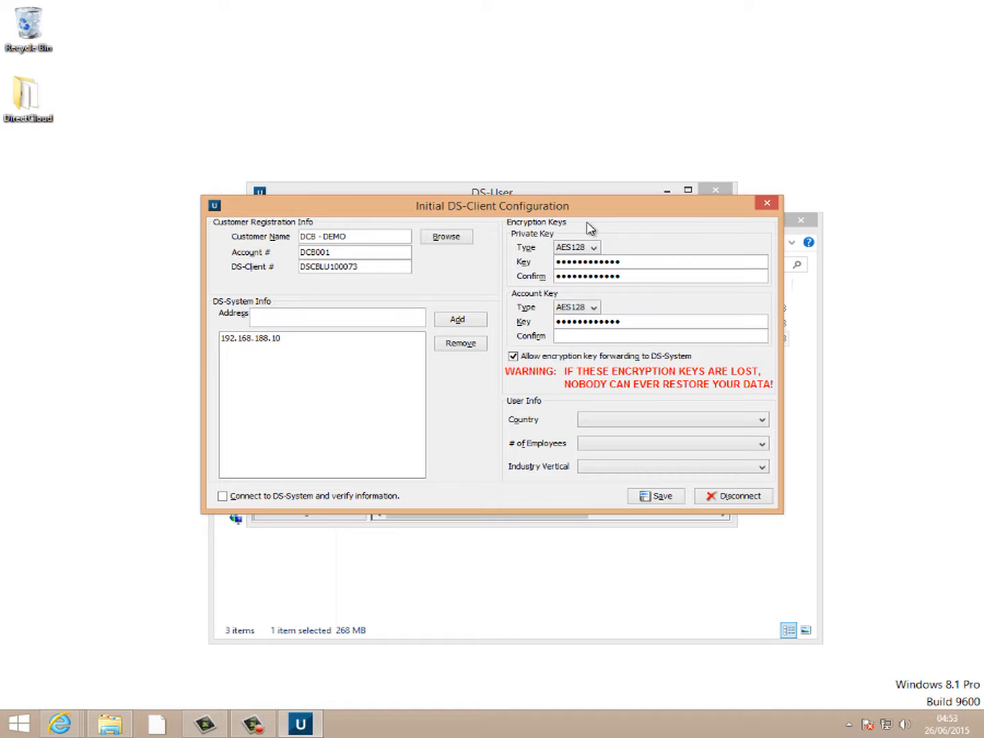
pyautogui.write('•••••••••••••')
# - Choose United Kingdom, 51-200 employees and Computers - hardware, software as industry
pyautogui.click(625, 422)
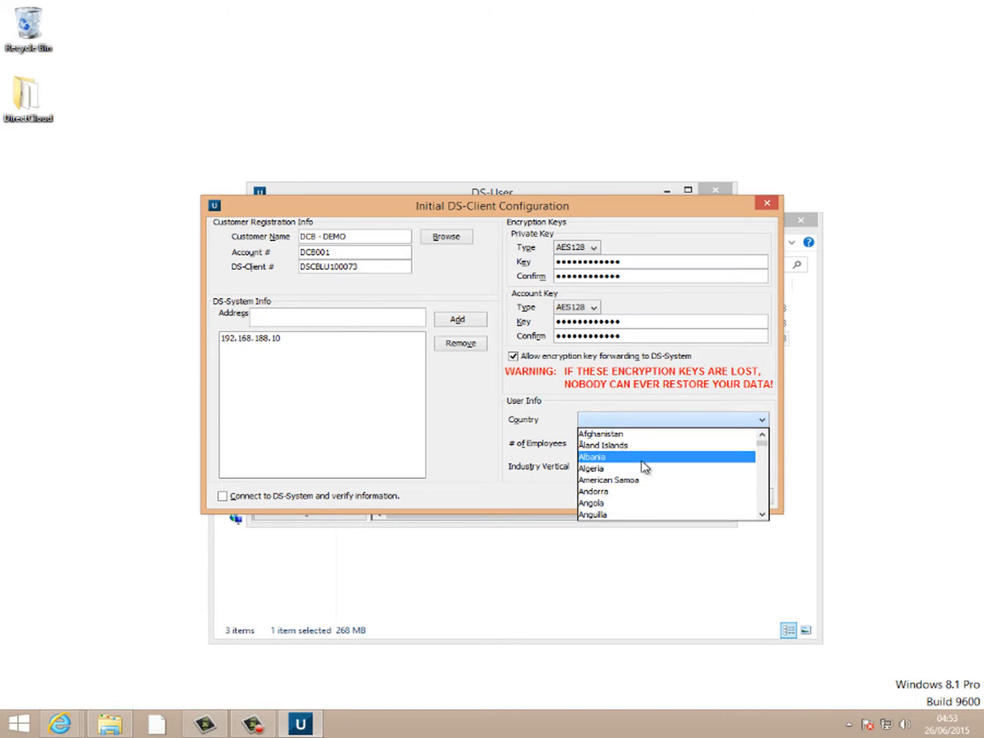
pyautogui.press('u')
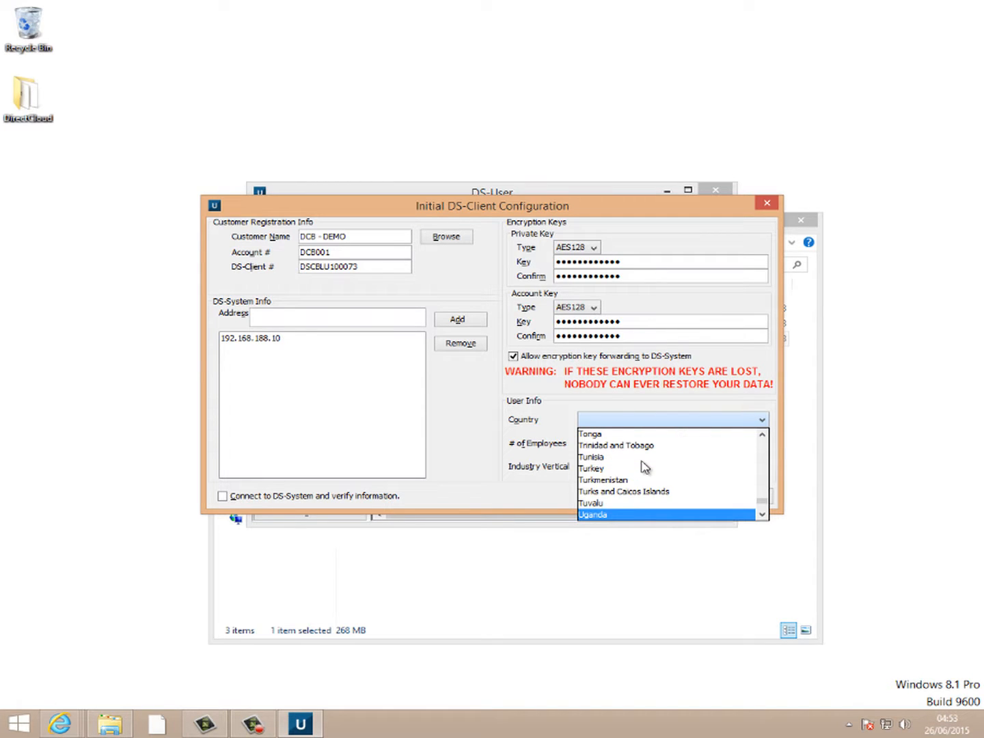
pyautogui.press('Down')
pyautogui.press('Down')
pyautogui.press('Down')
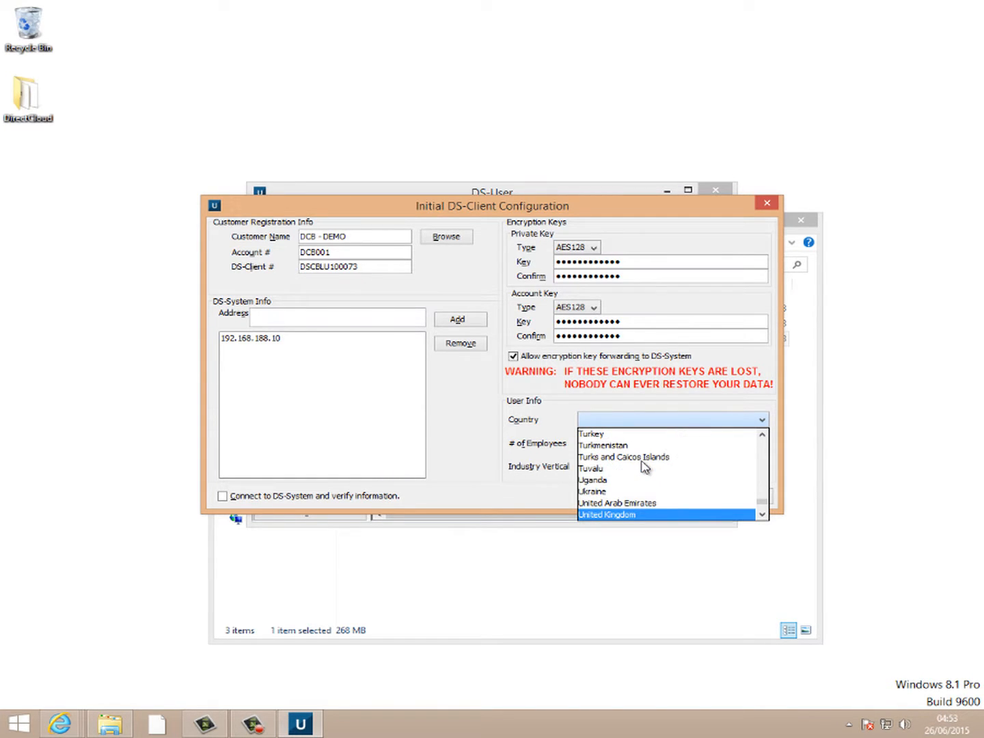
pyautogui.press('Return')
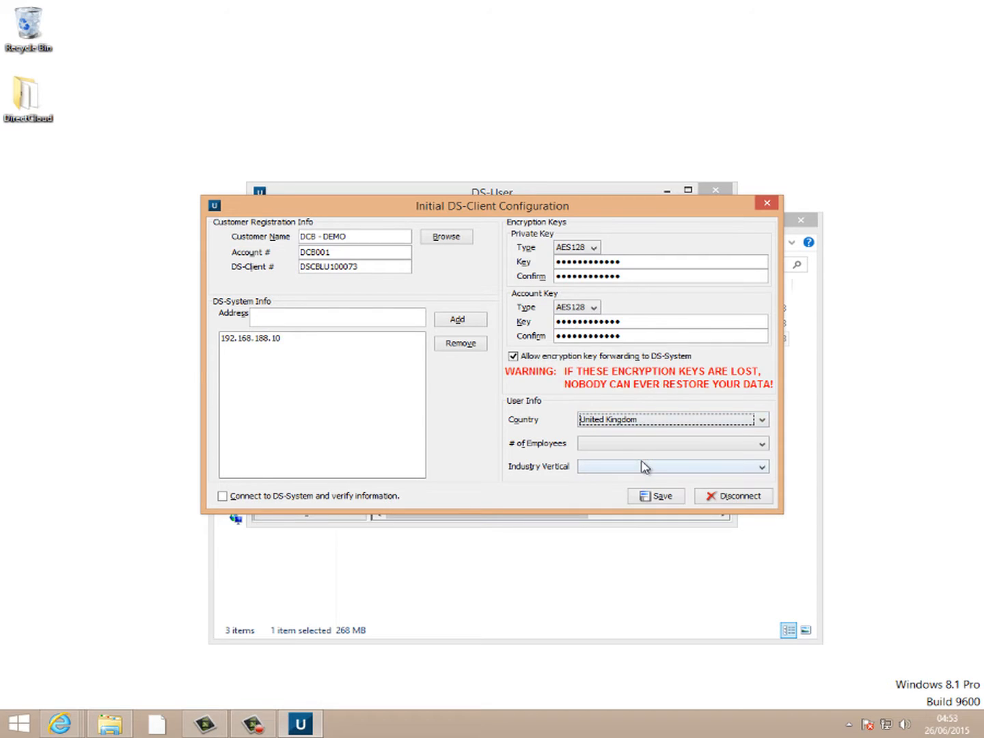
pyautogui.click(620, 451)
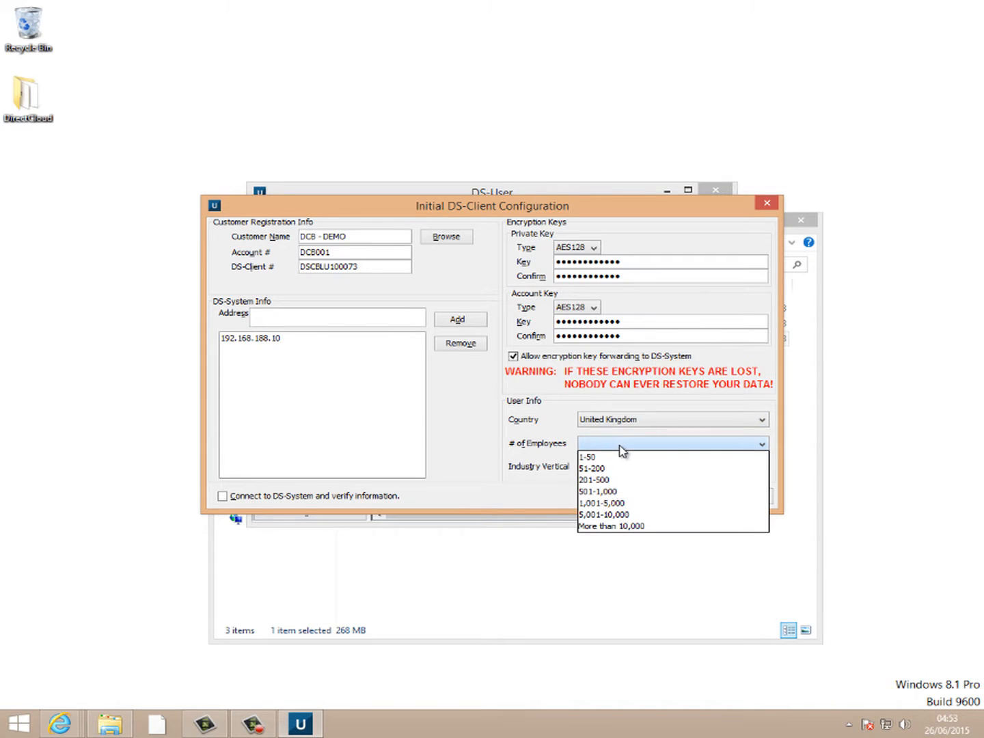
pyautogui.click(627, 471)
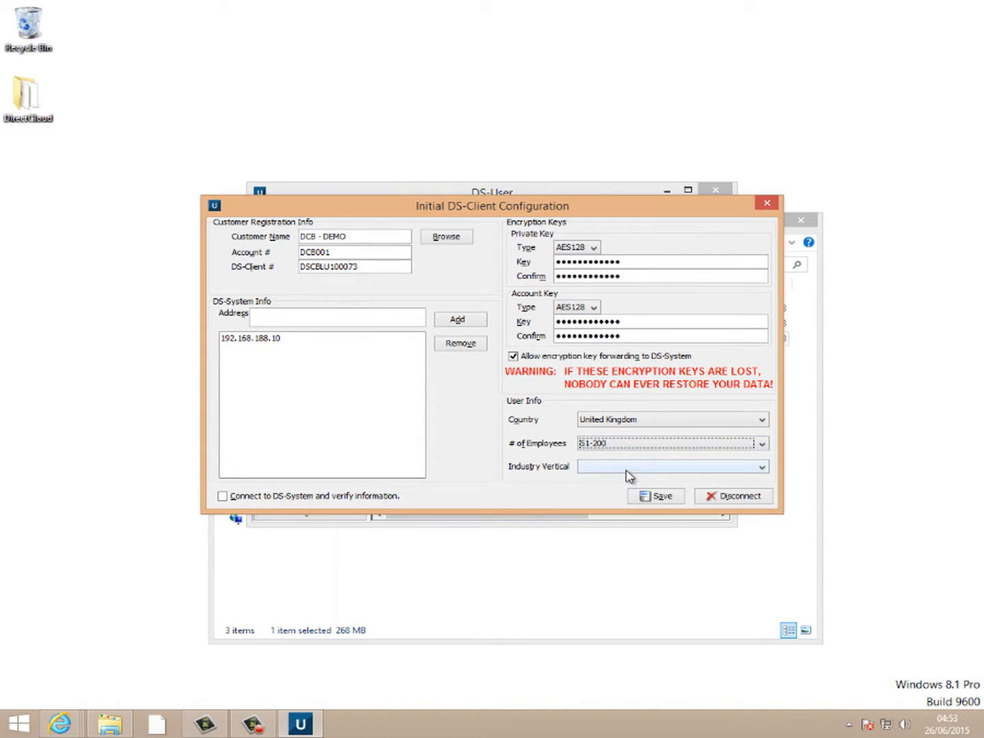
pyautogui.click(624, 467)
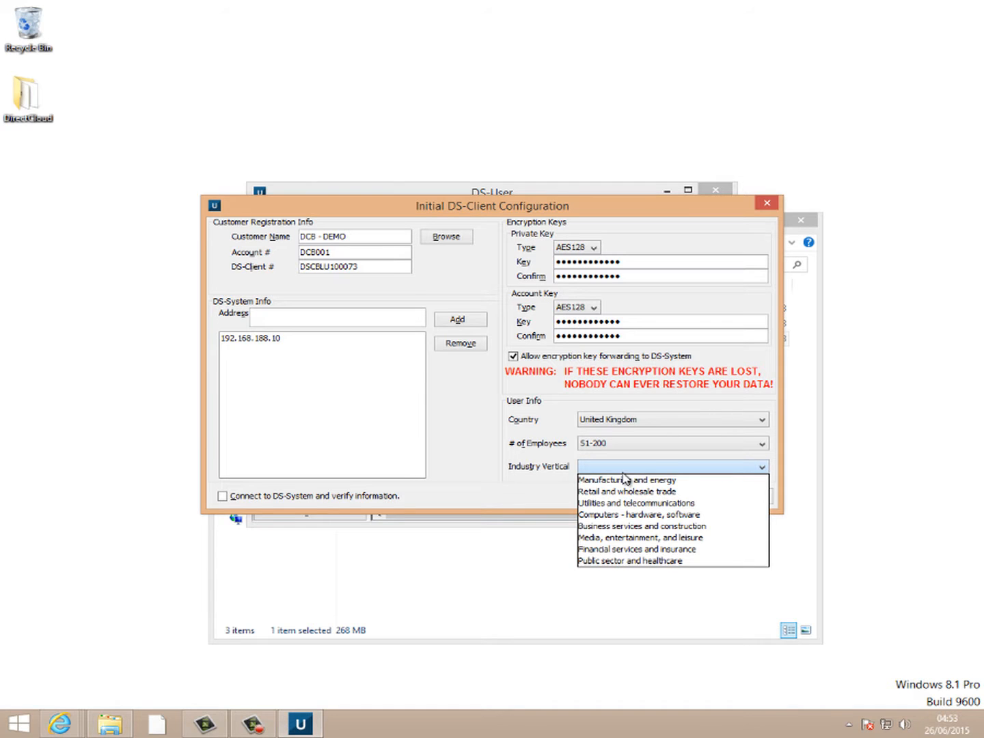
pyautogui.click(632, 515)
# - Save the client configuration and confirm forwarding the encryption keys
pyautogui.click(658, 495)
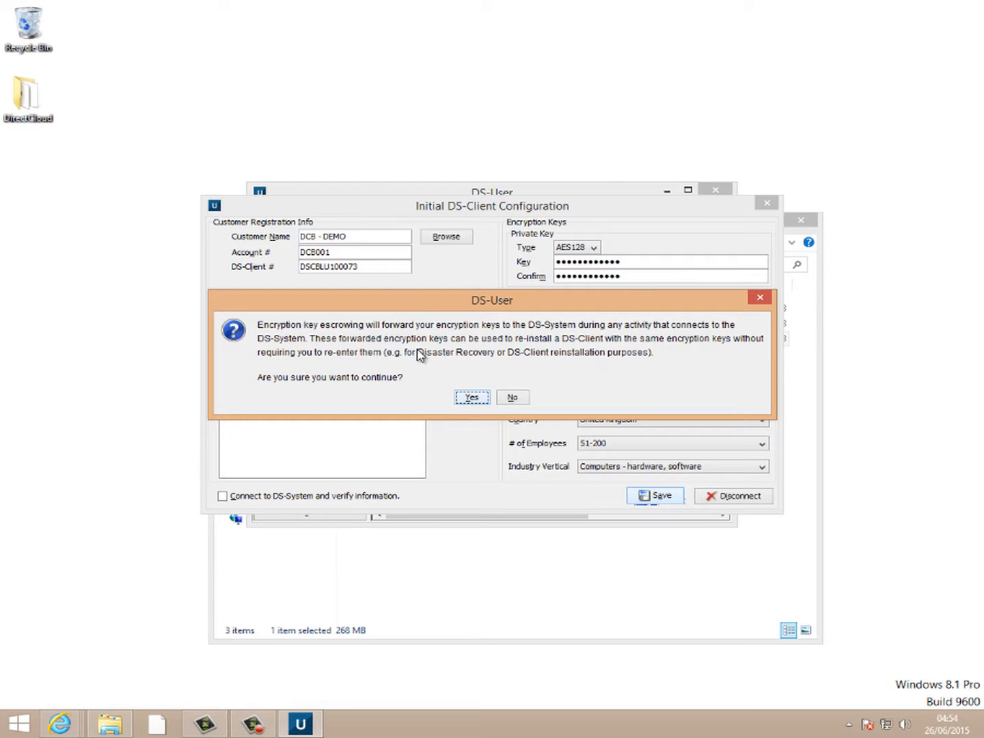
pyautogui.click(472, 398)
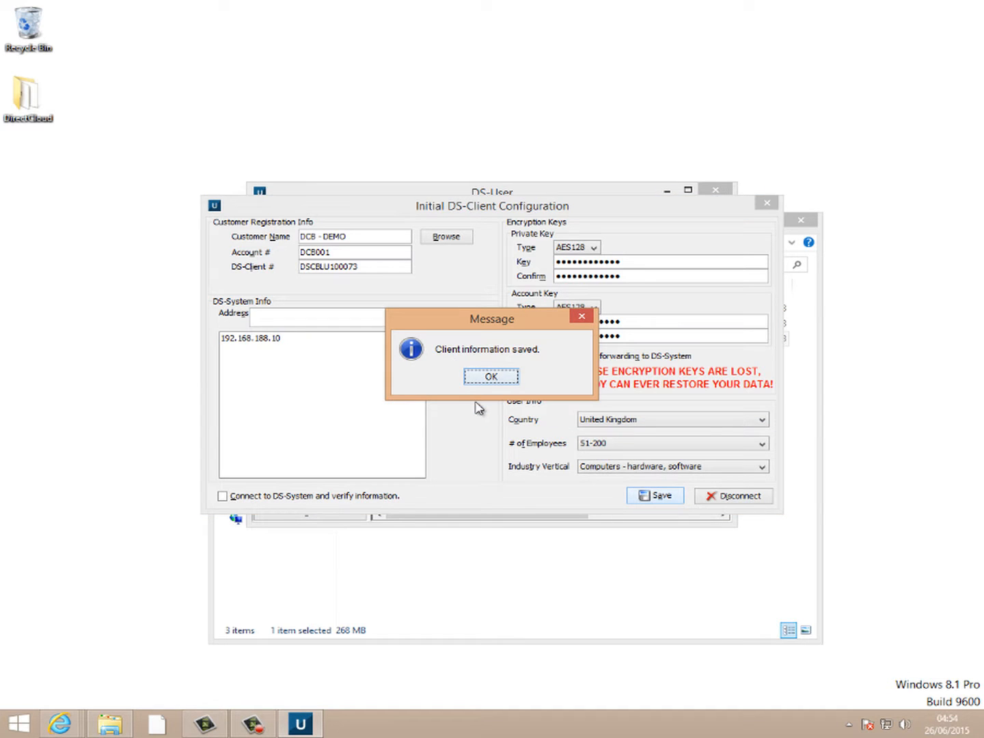
pyautogui.click(491, 376)
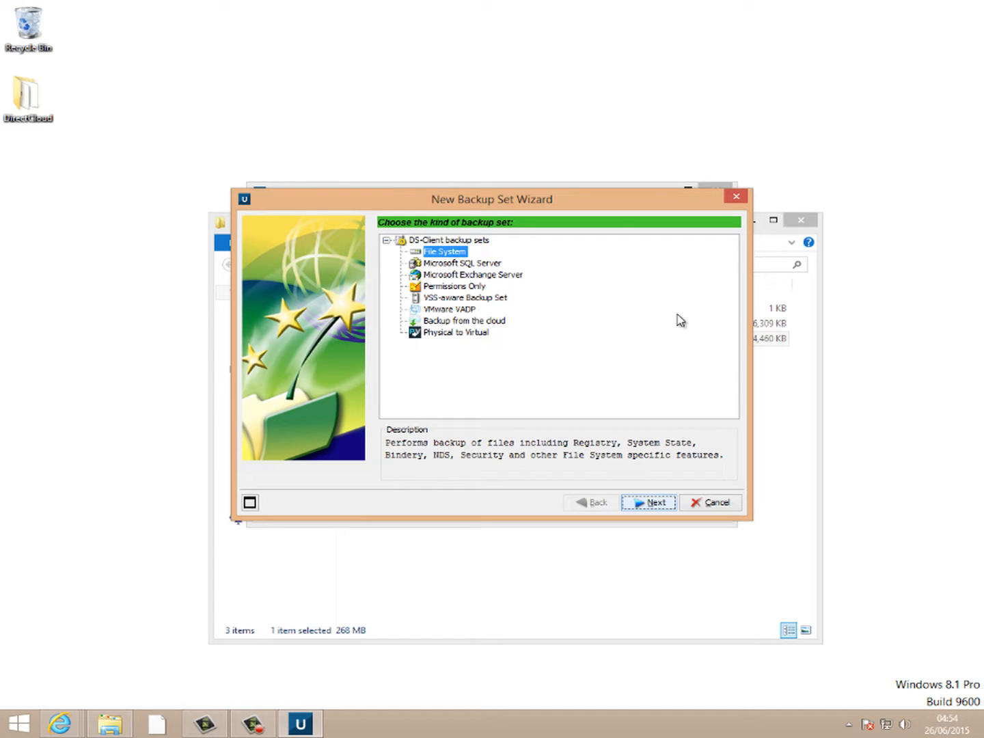
# - Cancel the New Backup Set Wizard, close DS-User and launch install-apps from DirectCloud
pyautogui.click(463, 325)
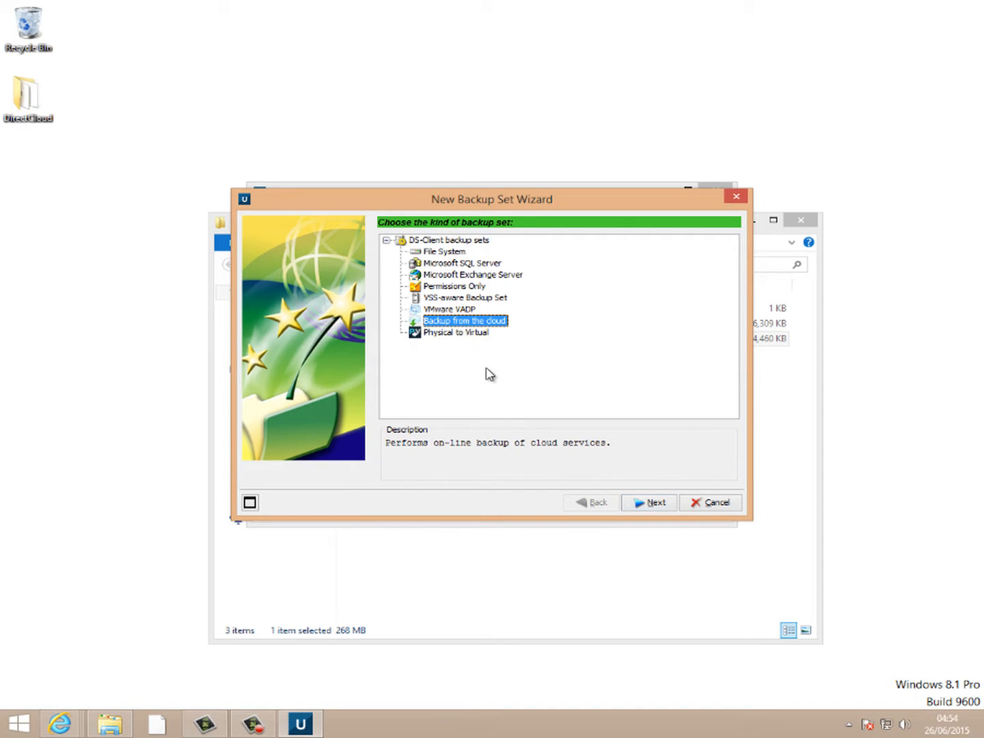
pyautogui.click(708, 509)
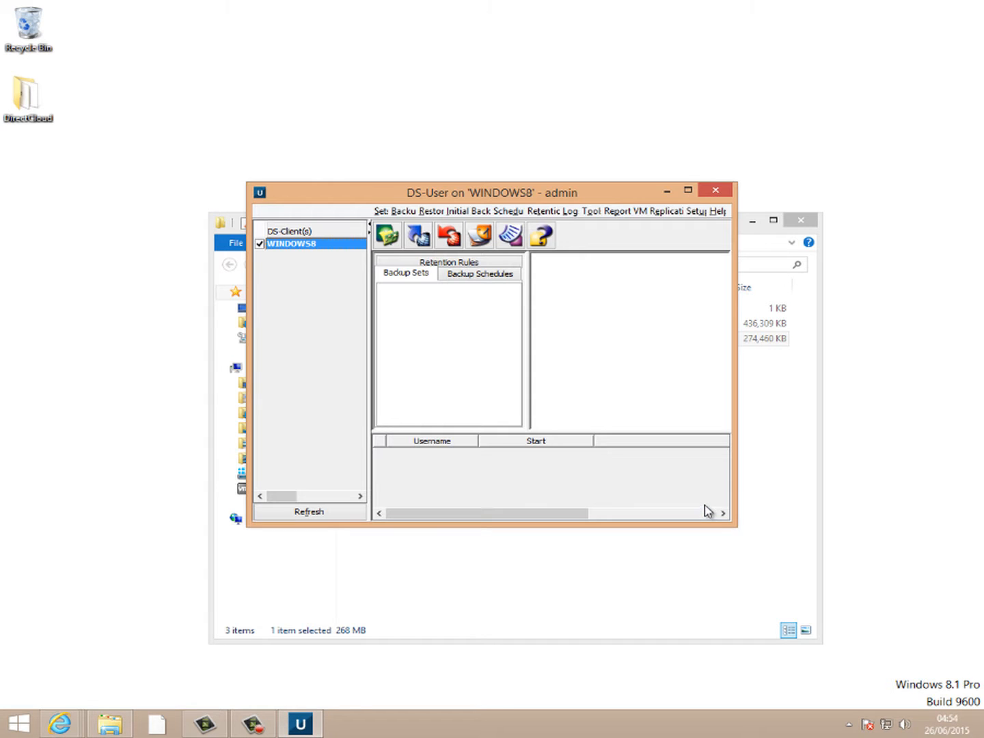
pyautogui.click(716, 192)
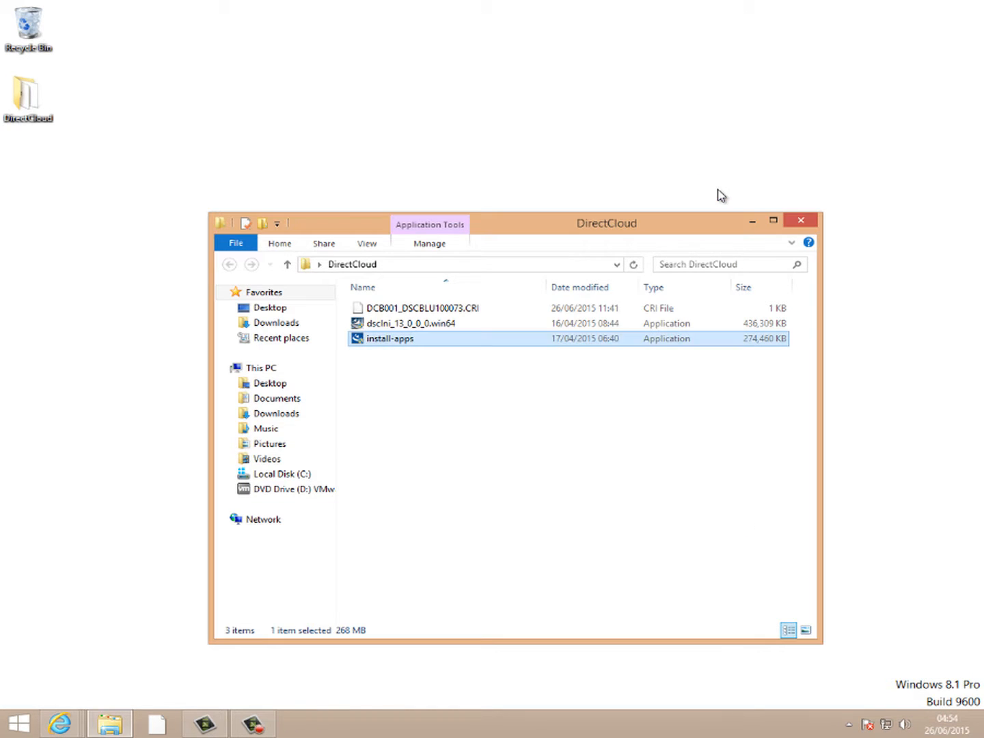
pyautogui.doubleClick(390, 341)
# - Accept the plug-in licence and install all three plugins: GoogleApps, SalesForce.com and Office365
pyautogui.click(562, 451)
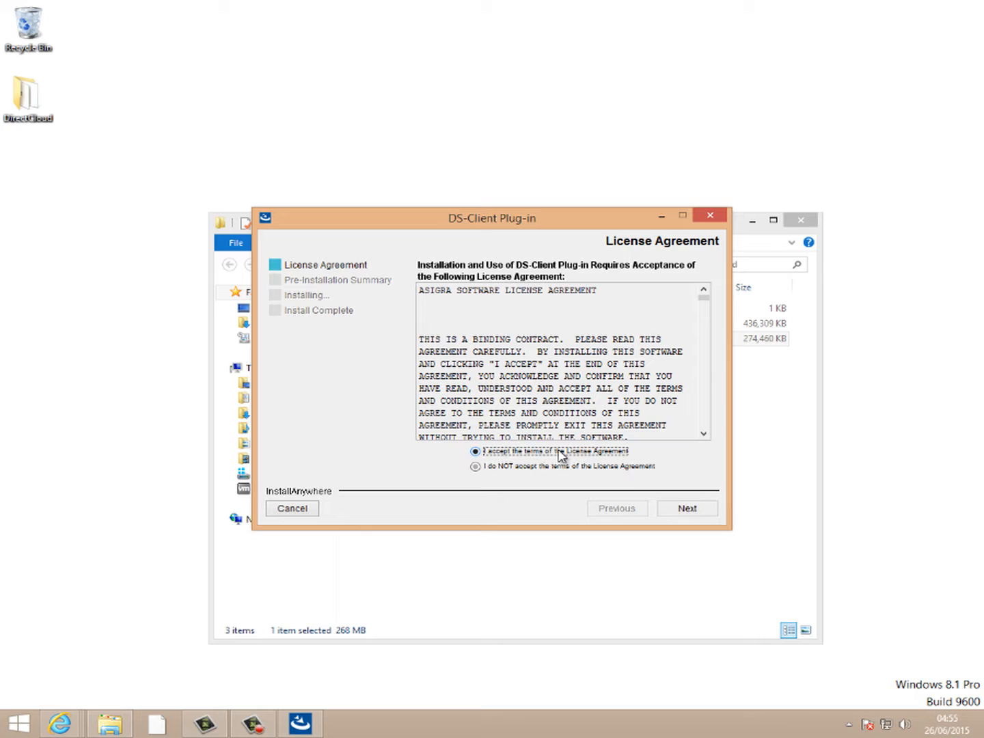
pyautogui.click(687, 508)
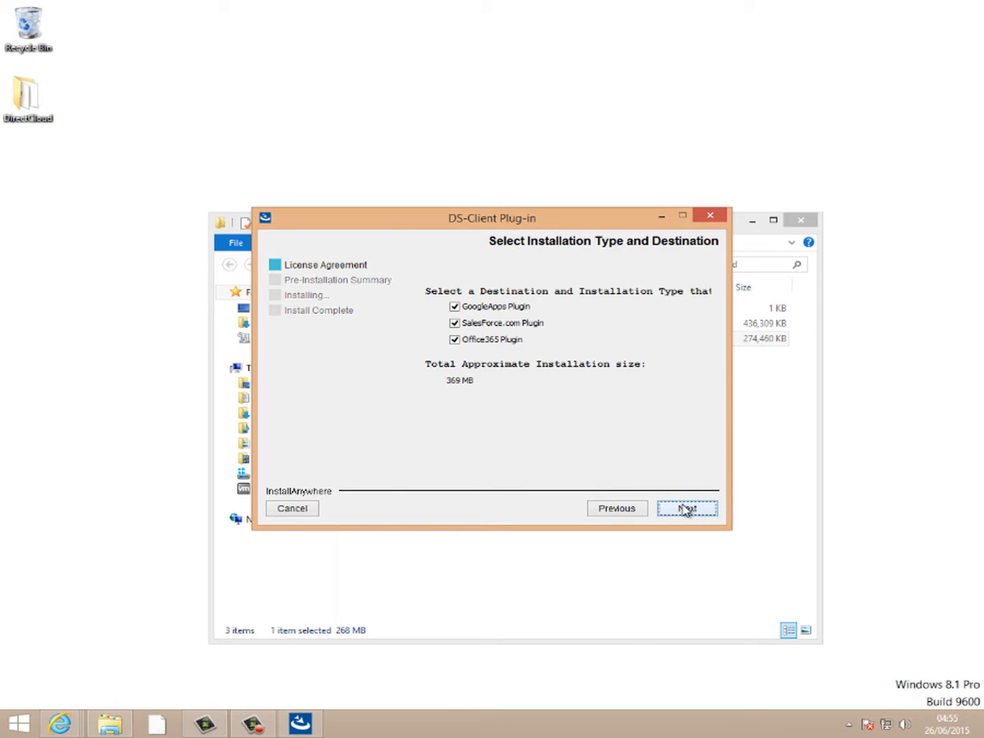
pyautogui.click(483, 308)
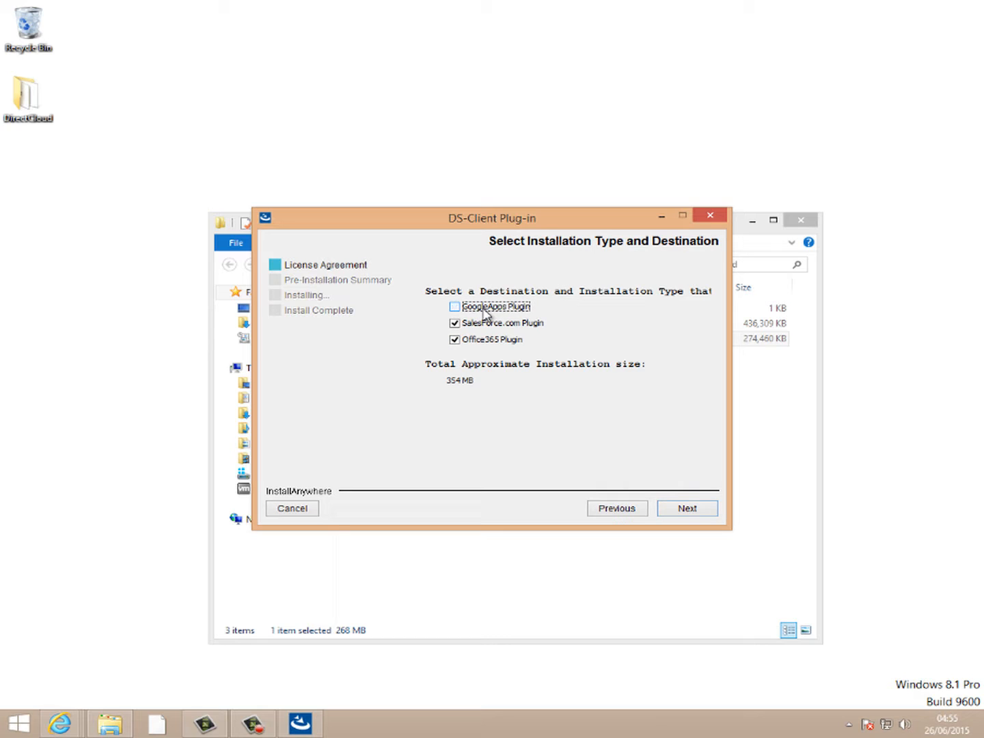
pyautogui.click(484, 313)
pyautogui.click(693, 518)
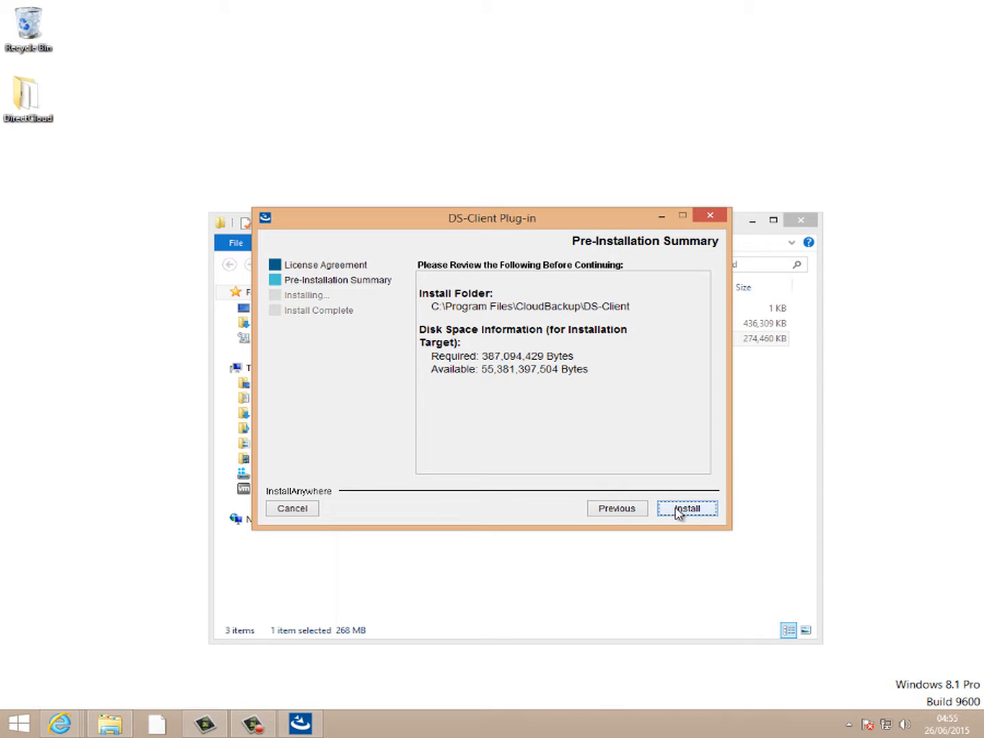
pyautogui.click(680, 514)
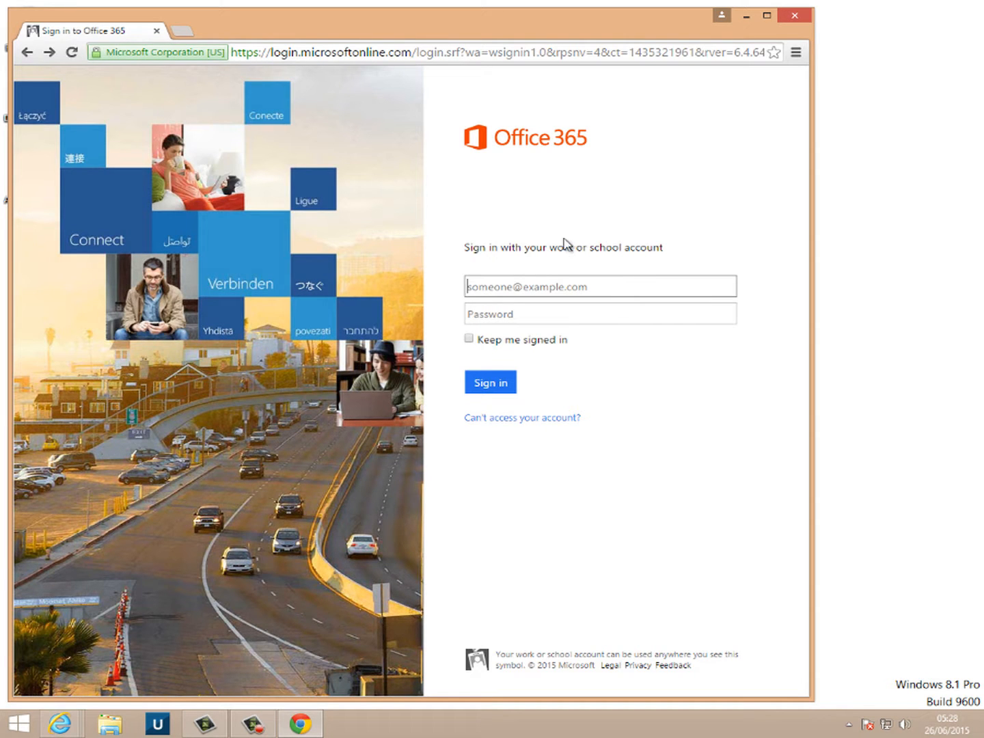
# - Sign in to Office 365 with the work account e-mail and password
pyautogui.click(500, 277)
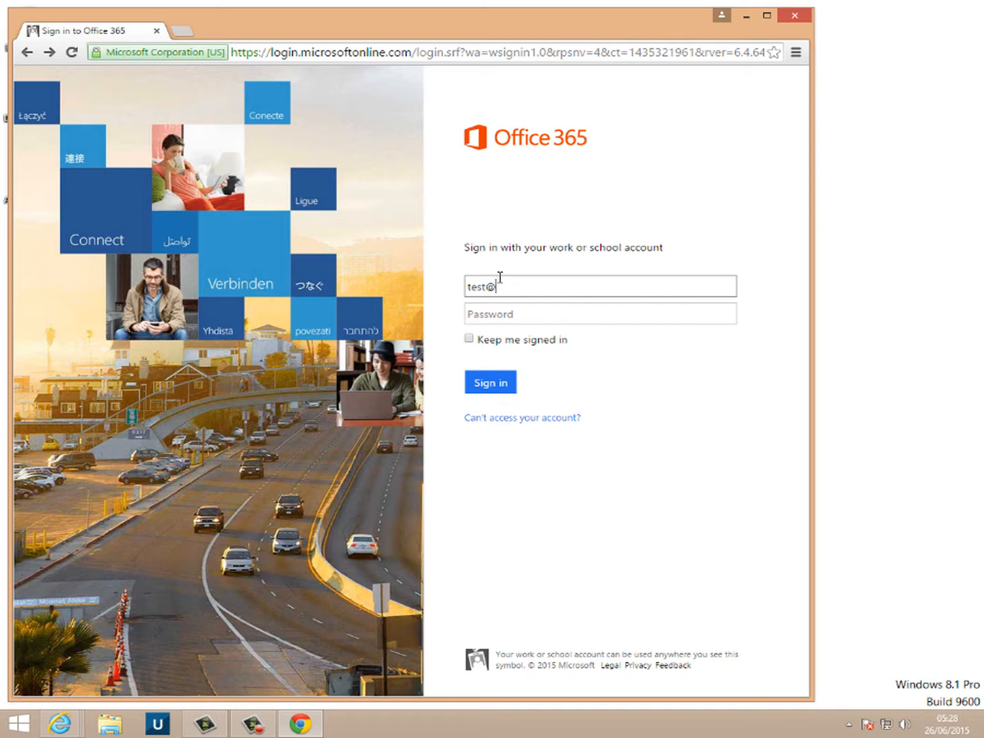
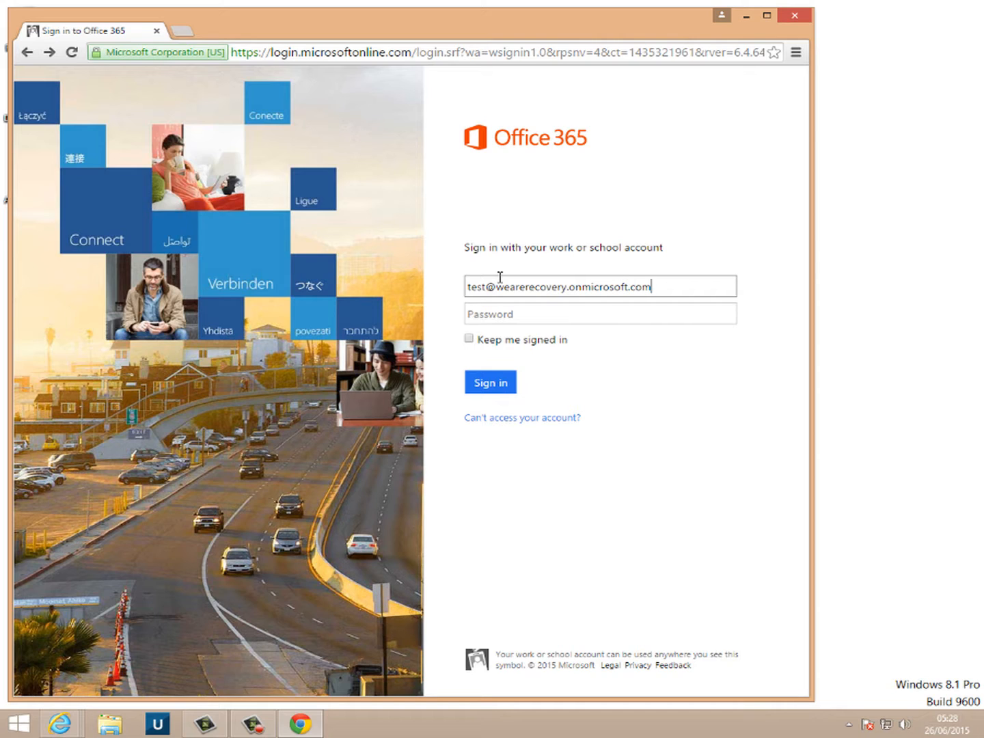
pyautogui.press('Tab')
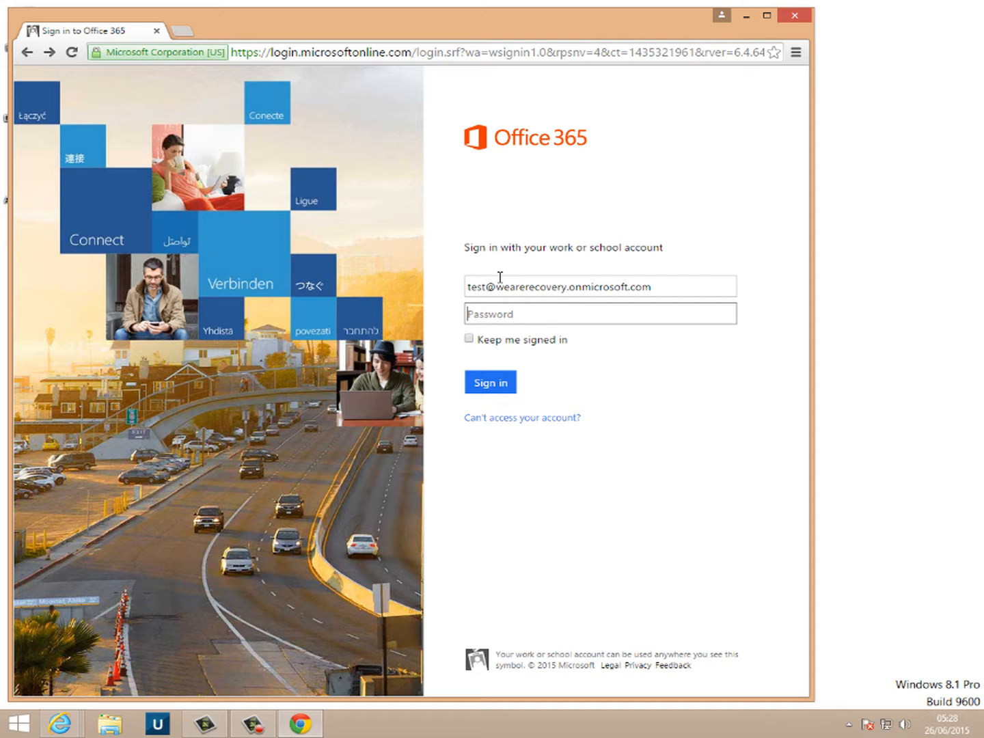
pyautogui.write('********')
pyautogui.press('Return')
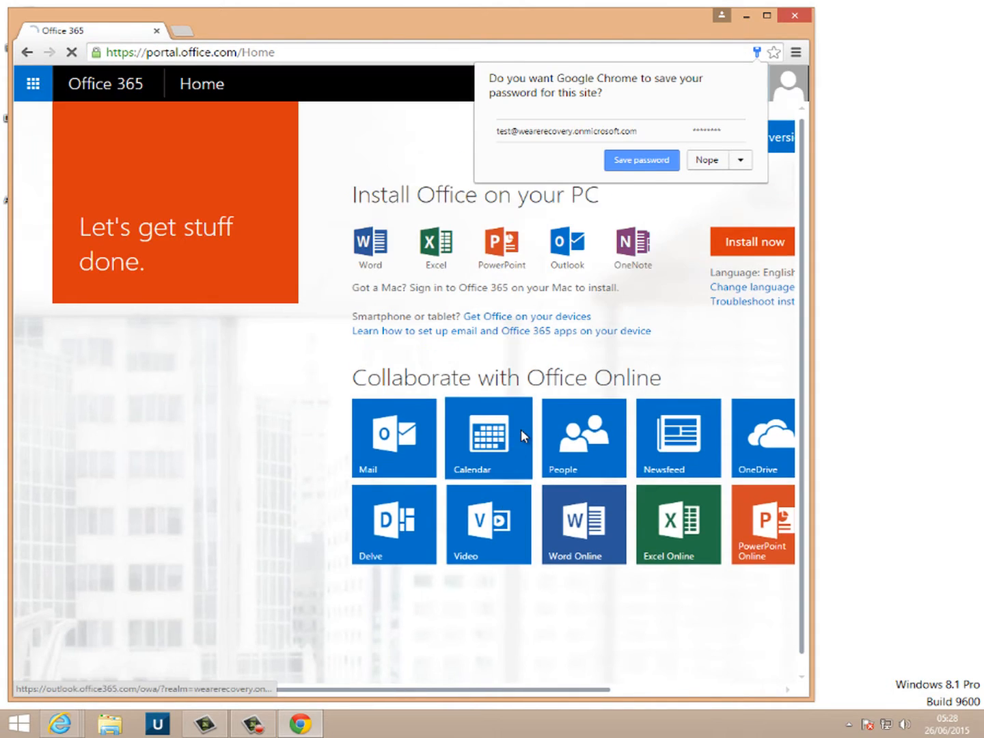
# - Save the password in Chrome, maximise the browser and open the Office 365 admin center
pyautogui.click(641, 161)
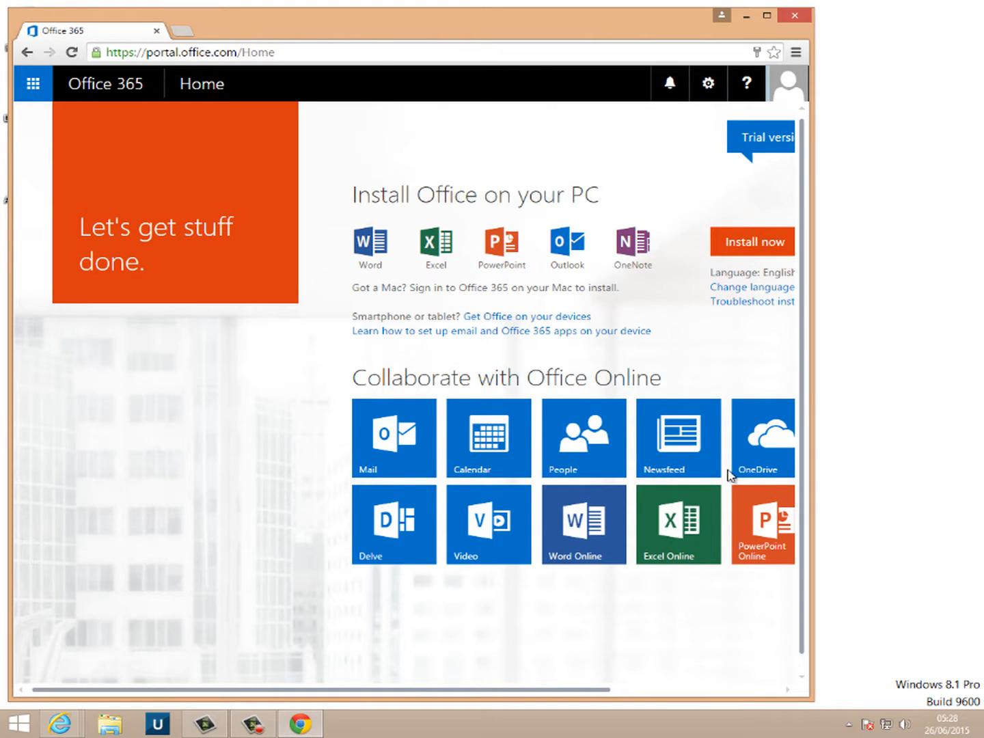
pyautogui.click(682, 692)
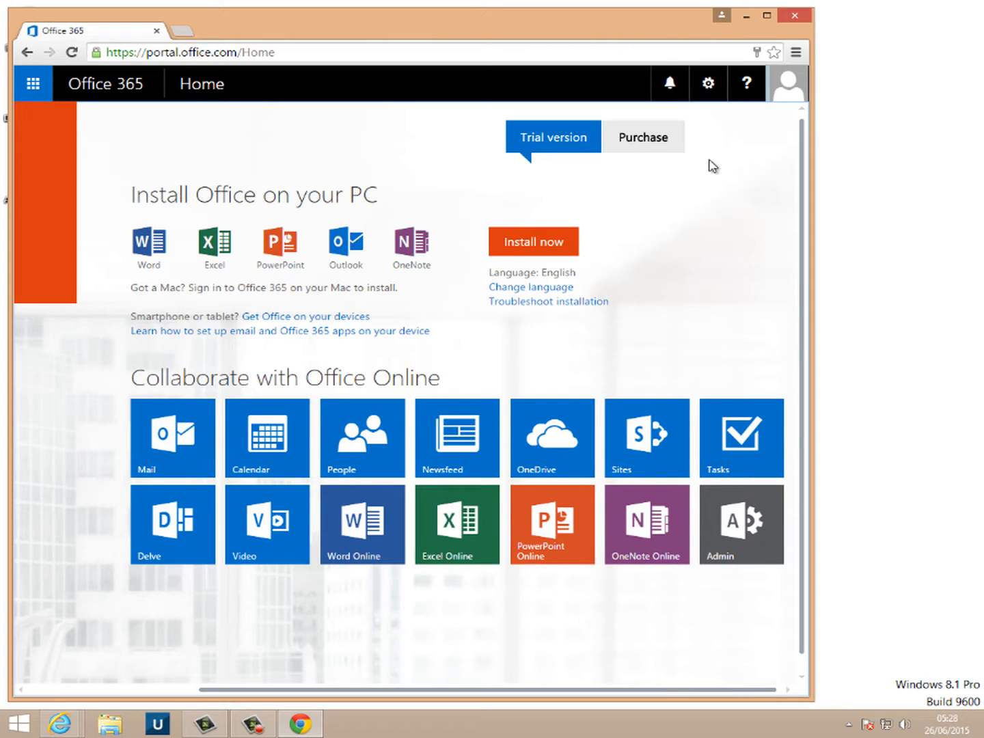
pyautogui.click(768, 16)
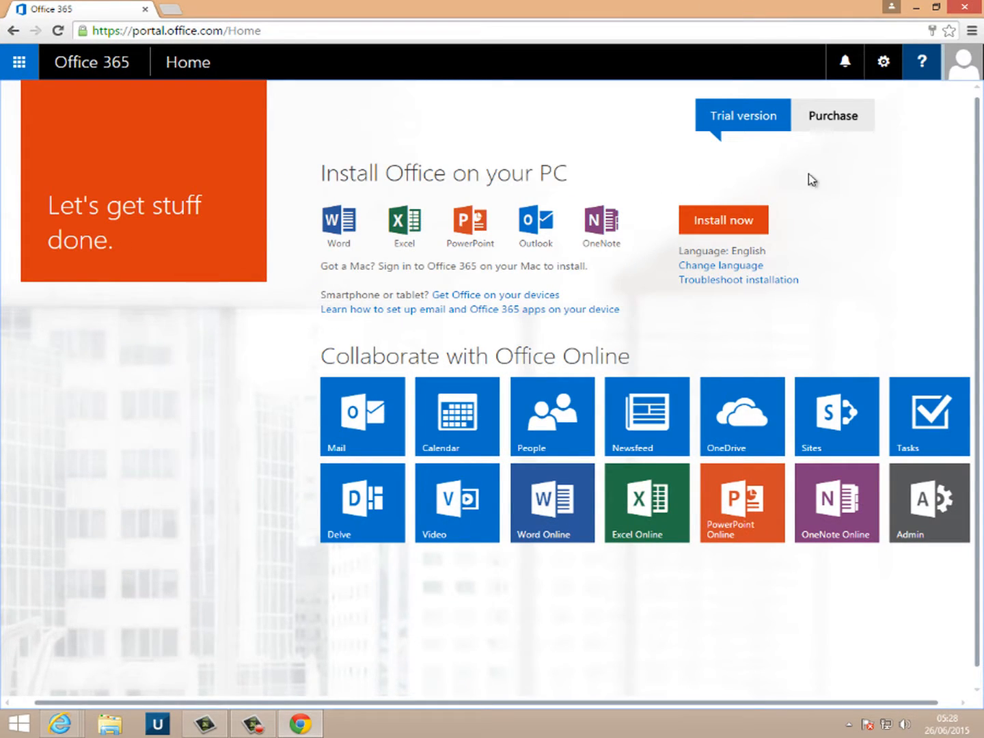
pyautogui.click(942, 517)
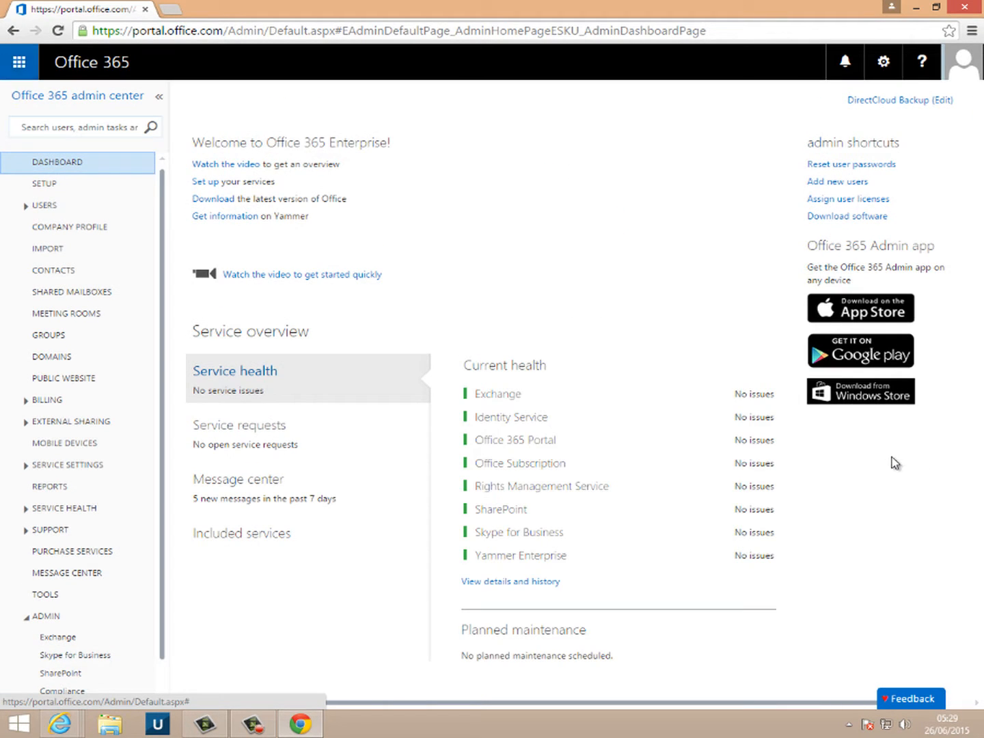
# - Show Discovery Management's details in the Exchange admin center's permissions admin roles list
pyautogui.click(58, 638)
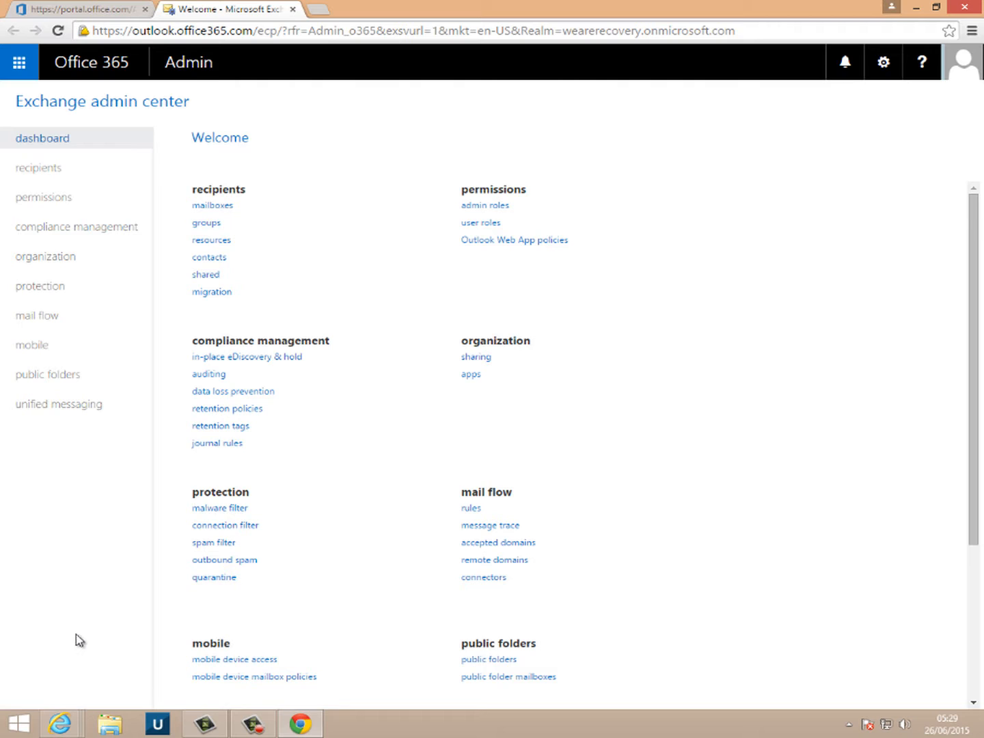
pyautogui.click(501, 206)
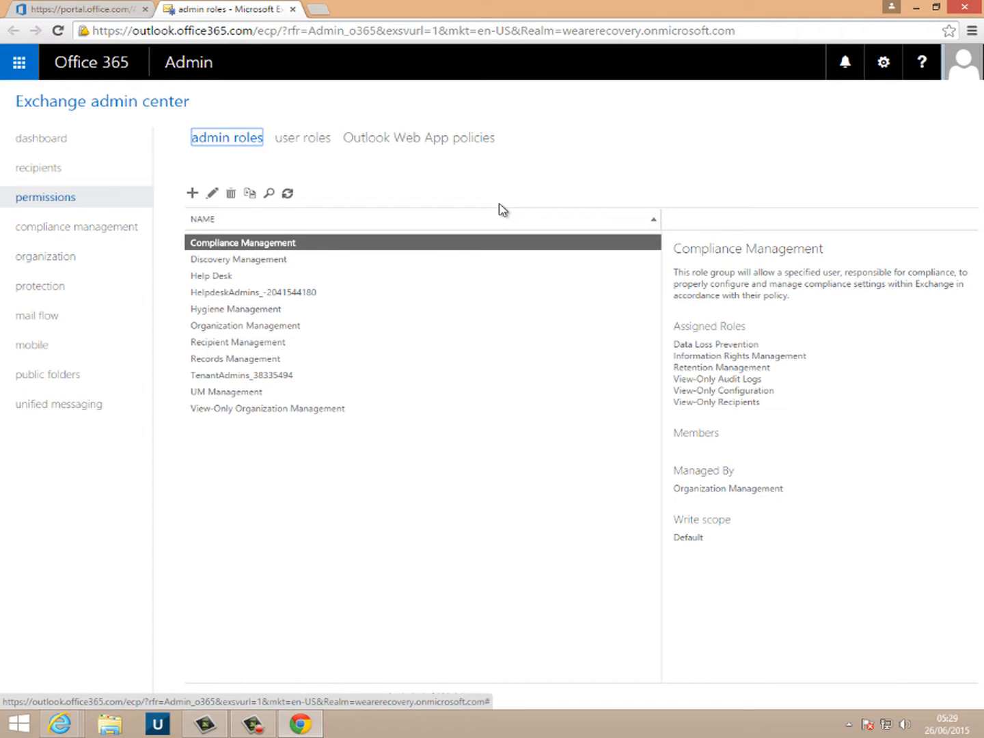
pyautogui.click(249, 261)
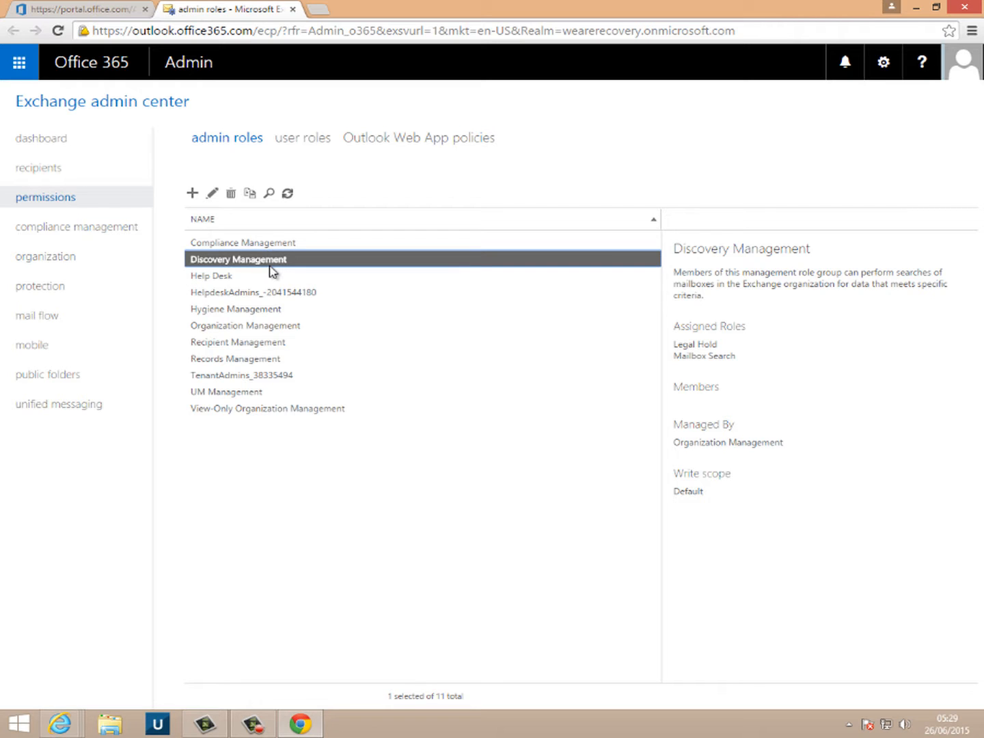
# - Add Test1 as a member of the Discovery Management role group and save
pyautogui.doubleClick(272, 271)
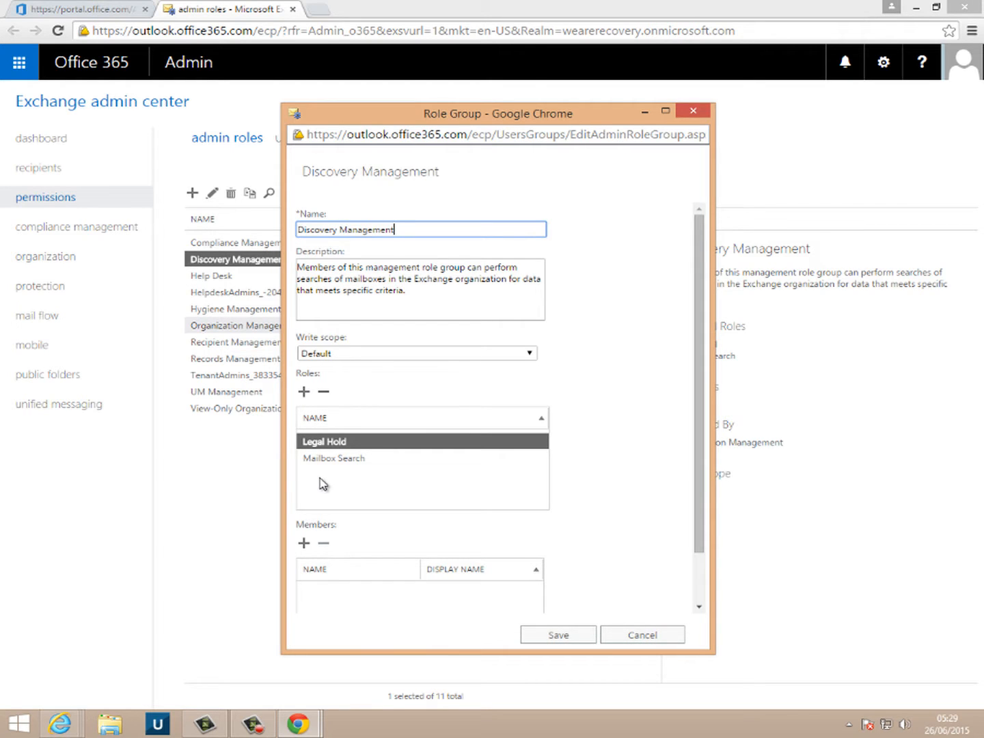
pyautogui.click(304, 545)
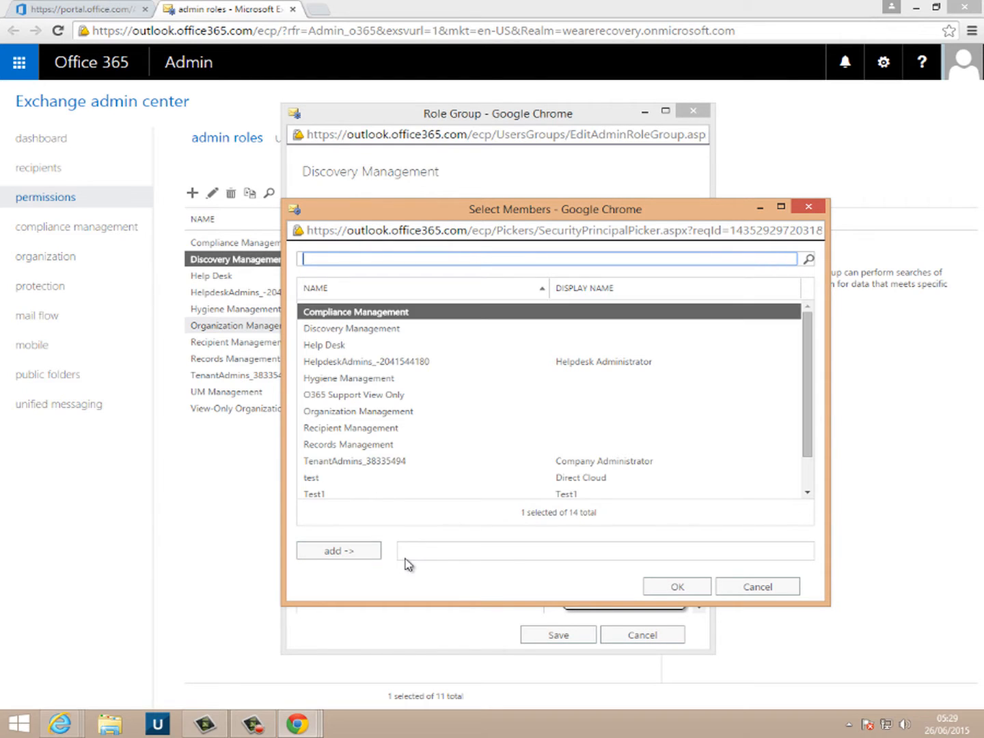
pyautogui.click(347, 494)
pyautogui.click(333, 555)
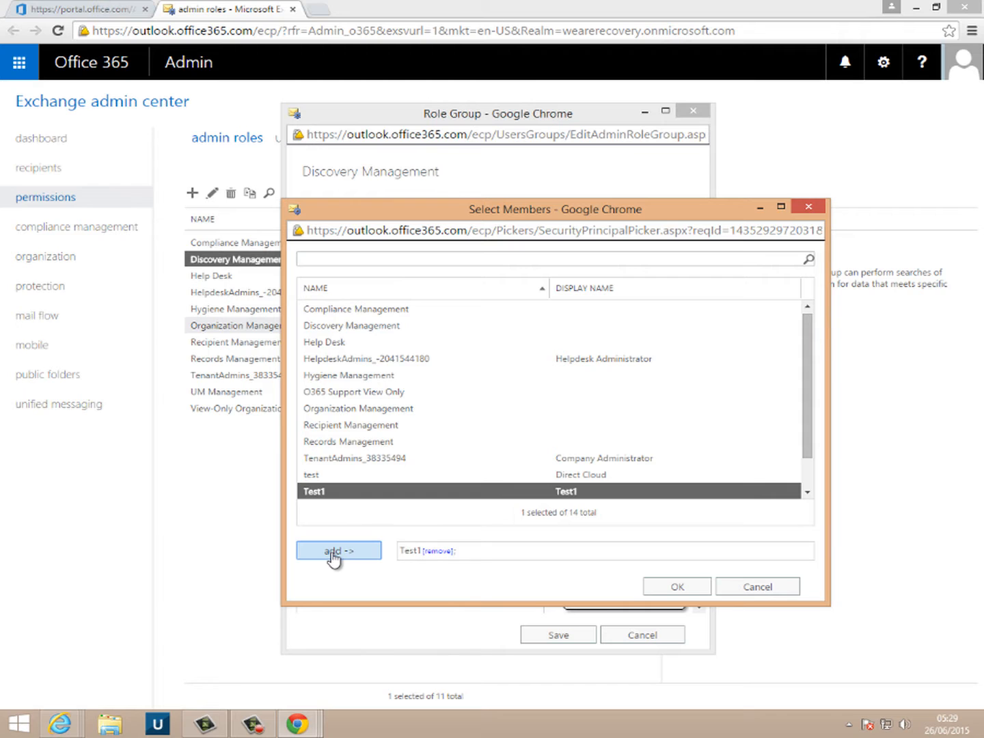
pyautogui.click(680, 594)
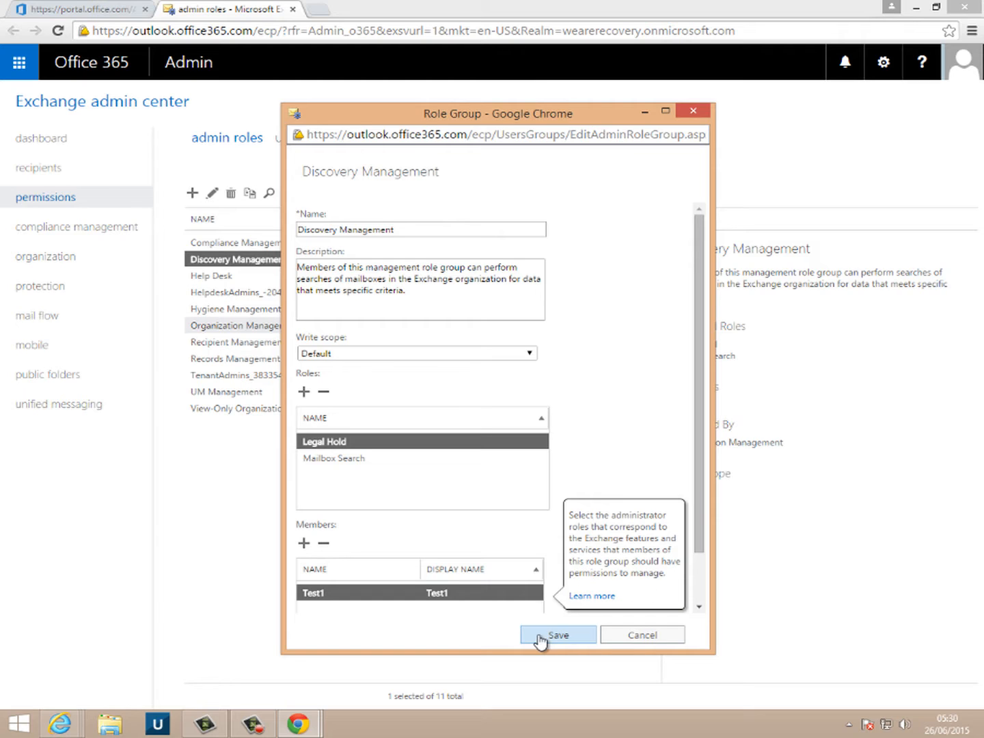
pyautogui.click(541, 636)
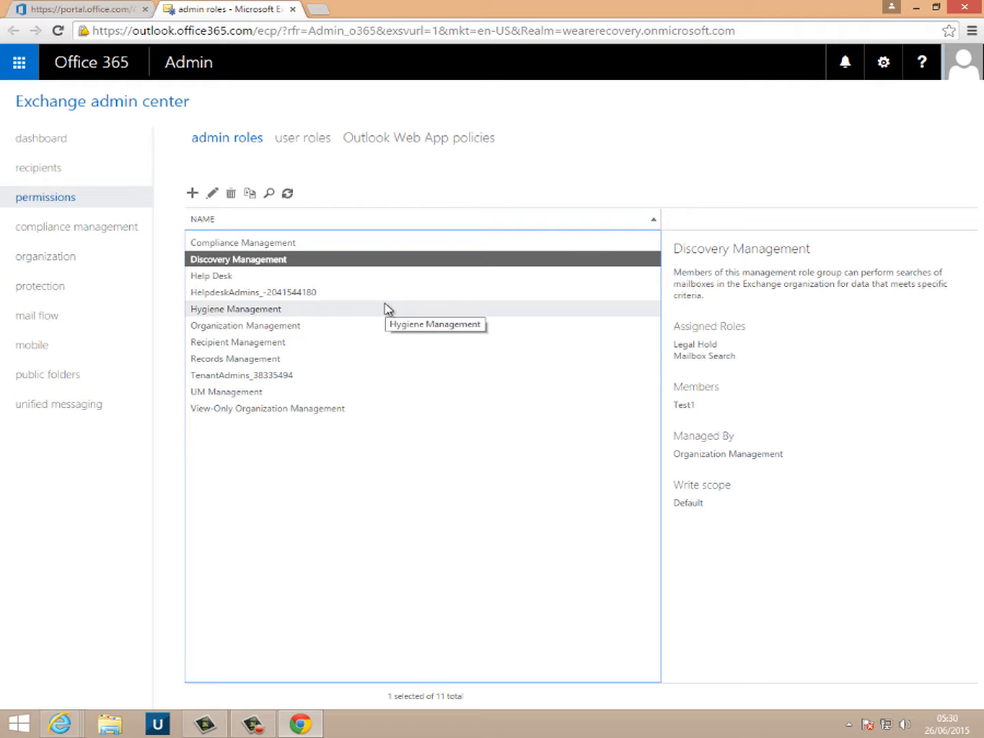
pyautogui.click(383, 325)
# - Add Test1 to the Organization Management role group's members and save
pyautogui.click(212, 194)
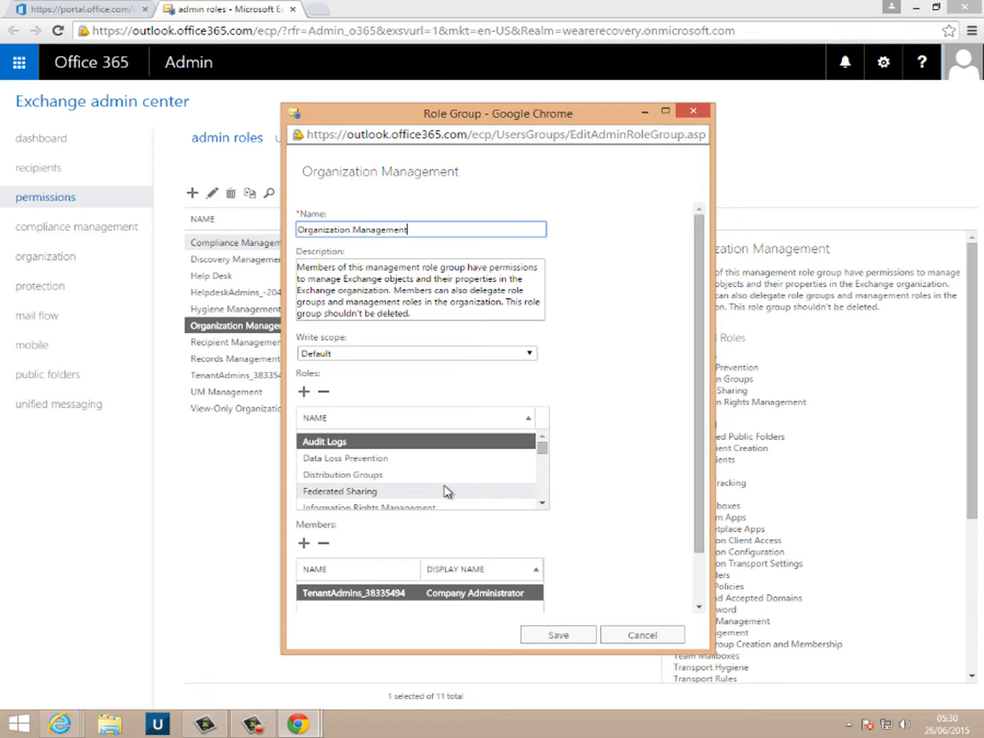
pyautogui.click(304, 542)
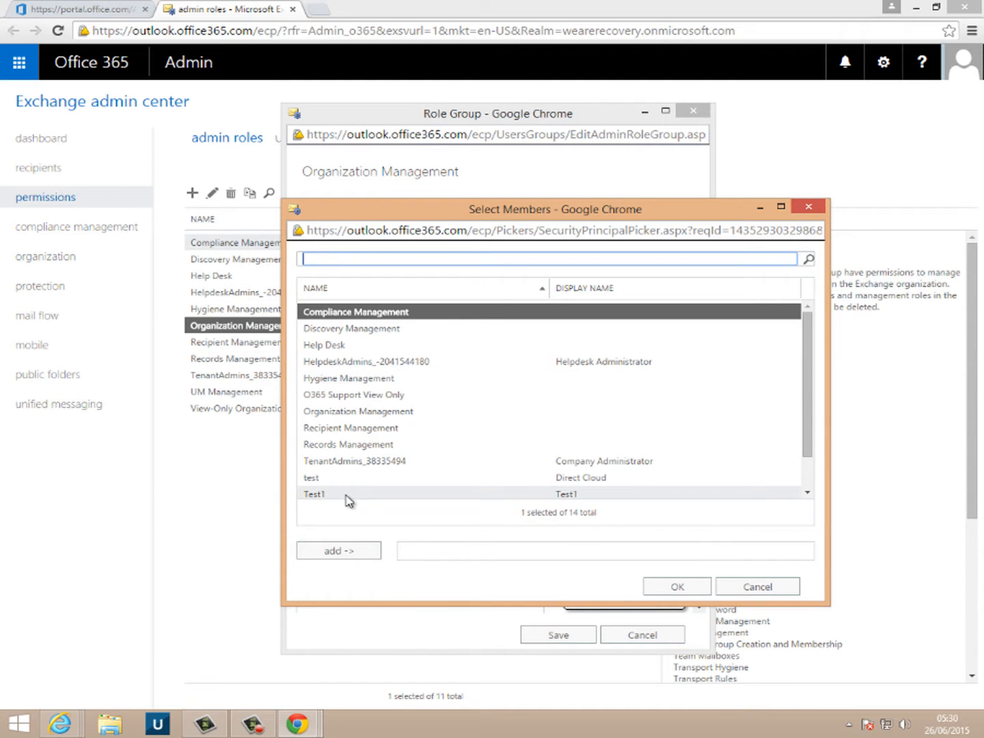
pyautogui.click(346, 495)
pyautogui.click(336, 551)
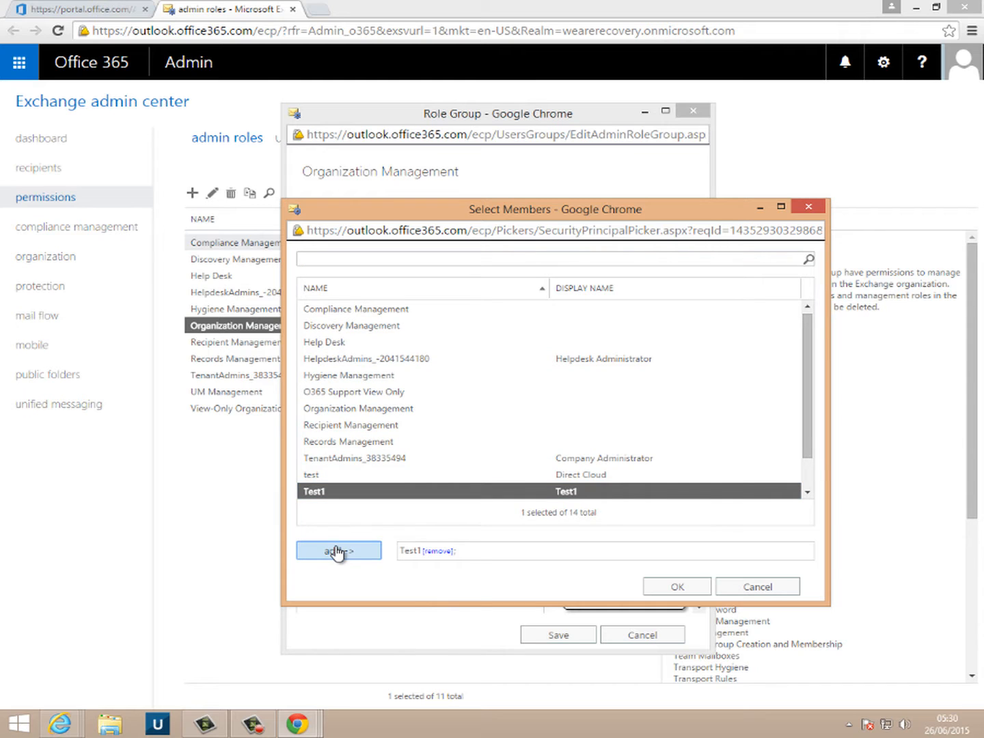
pyautogui.click(664, 589)
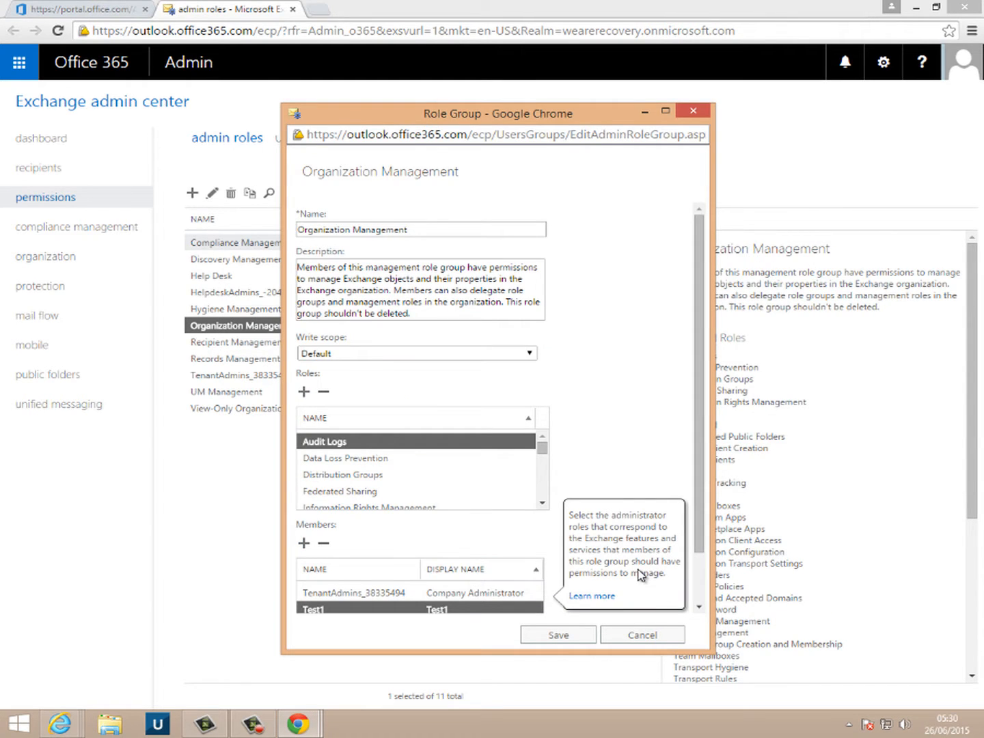
pyautogui.click(559, 637)
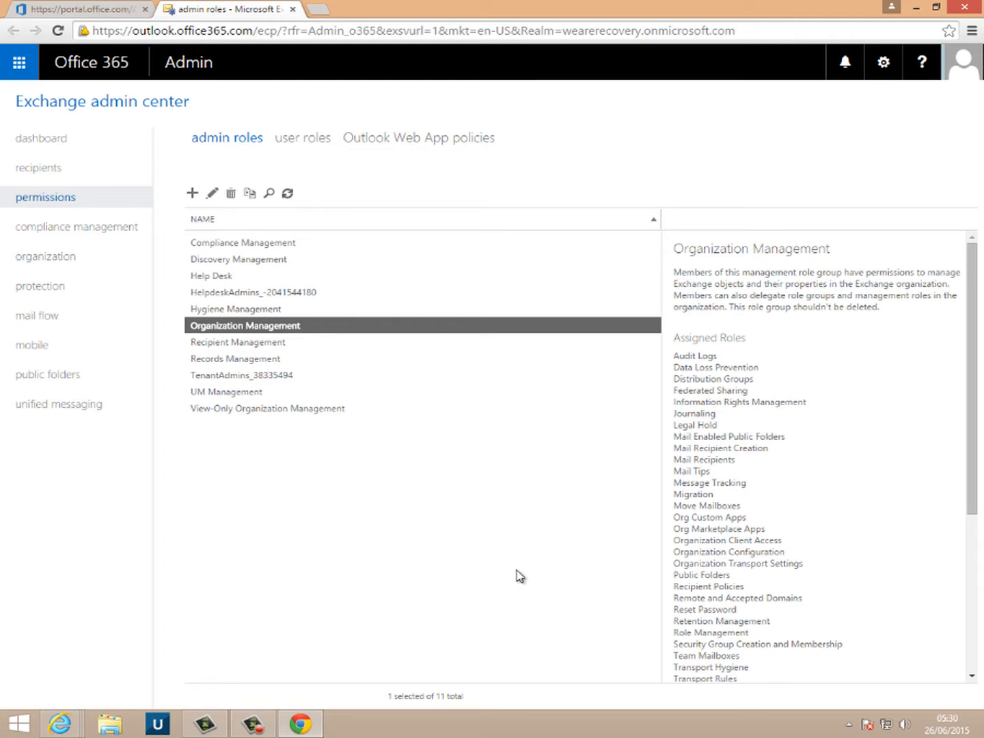
# - Add the ApplicationImpersonation role to Organization Management, save, and acknowledge the completed update
pyautogui.doubleClick(244, 331)
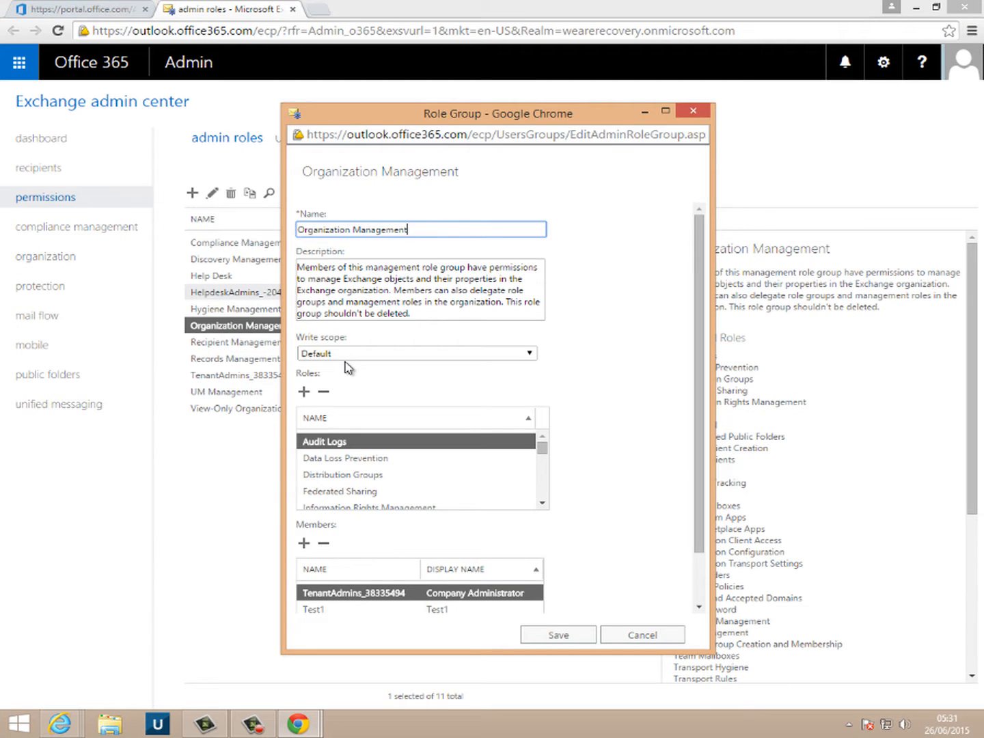
pyautogui.click(305, 391)
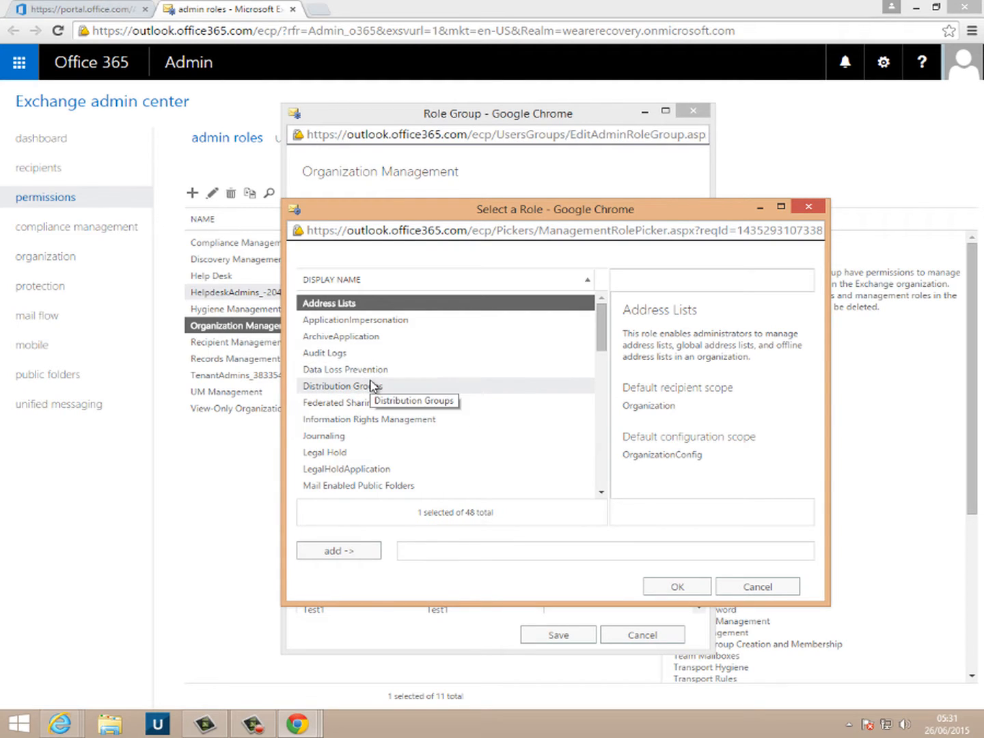
pyautogui.click(366, 322)
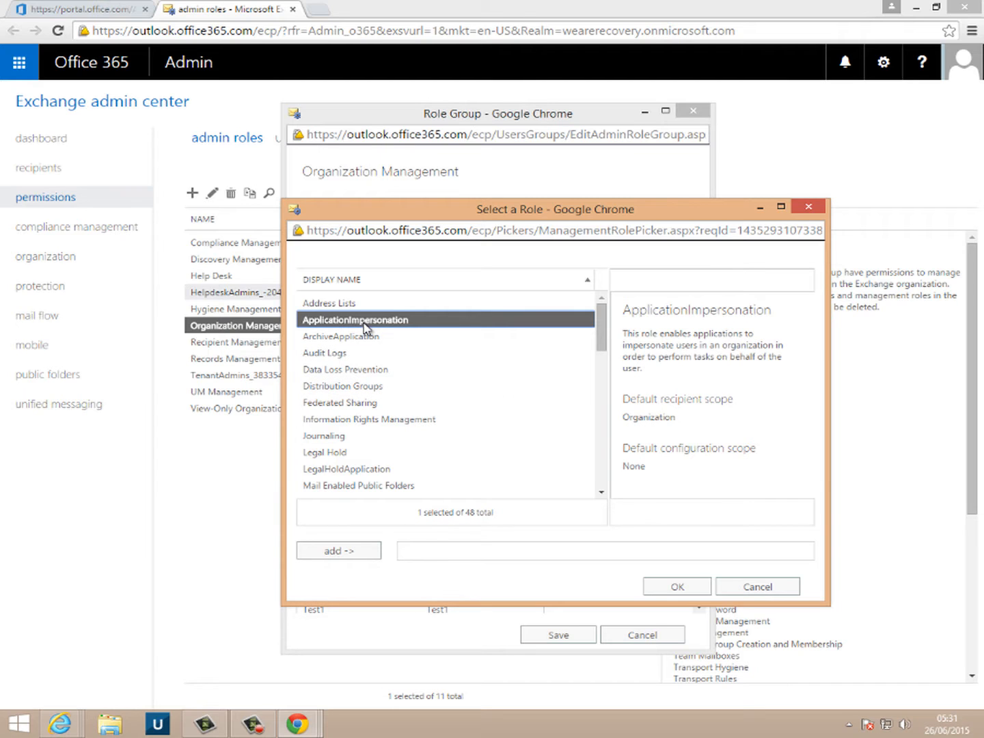
pyautogui.click(366, 557)
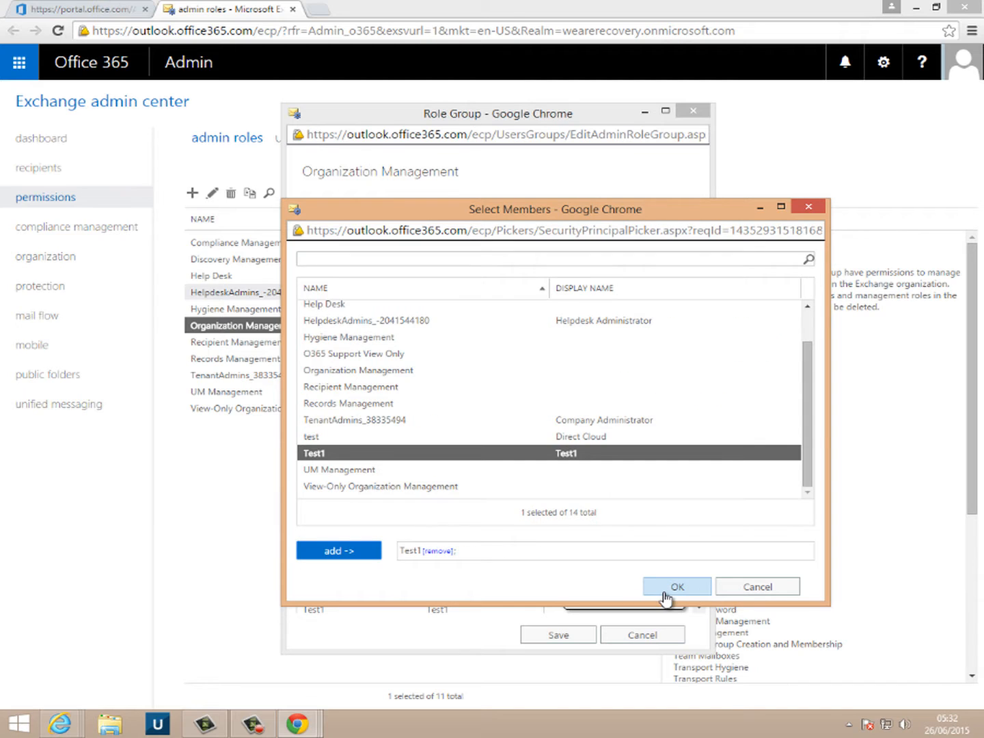
pyautogui.click(664, 594)
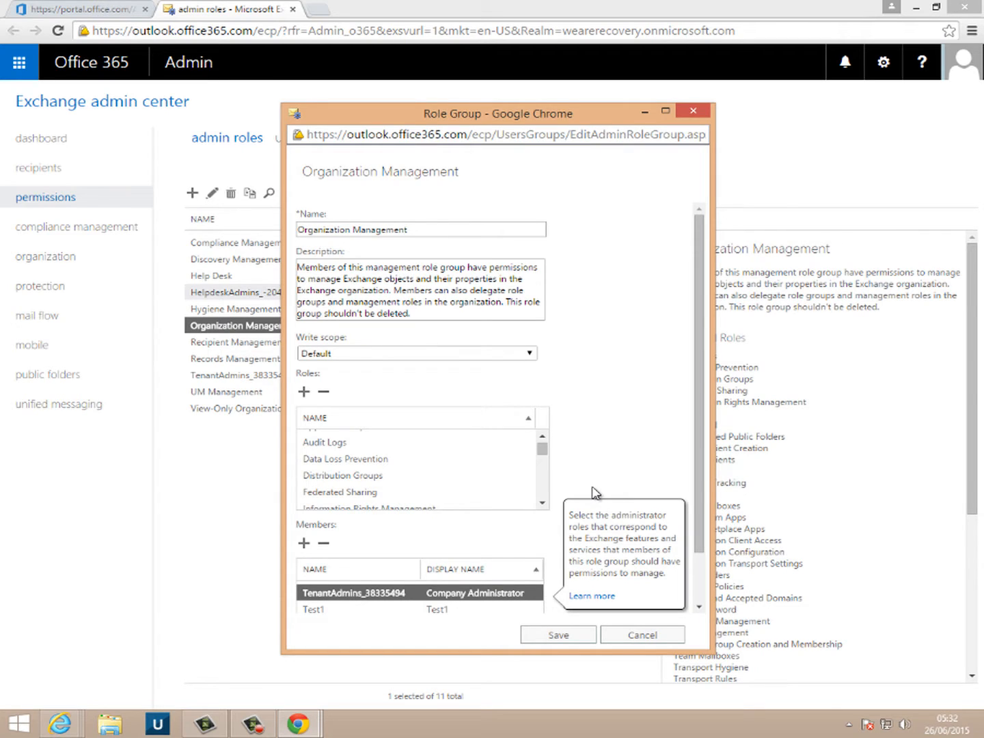
pyautogui.click(558, 636)
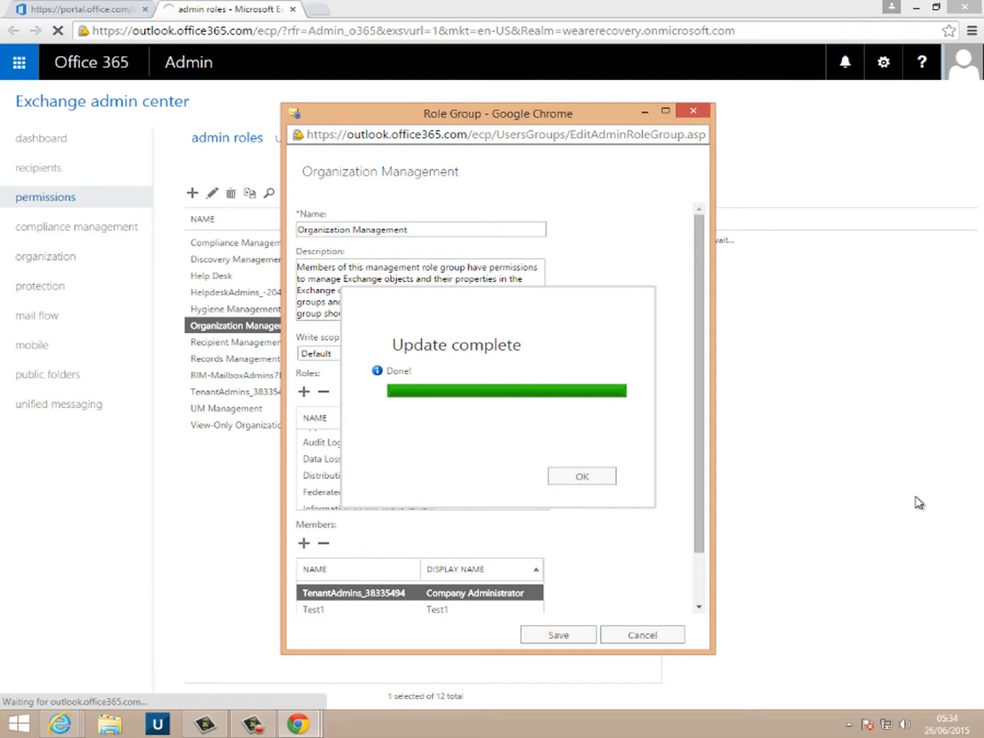
pyautogui.click(581, 479)
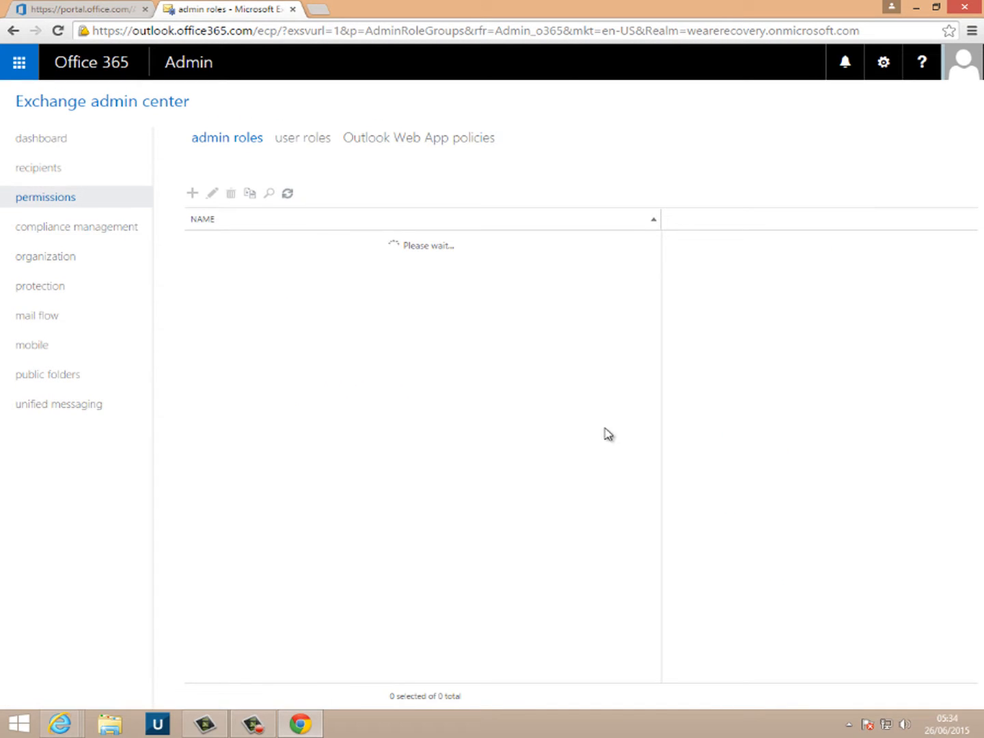
pyautogui.click(132, 71)
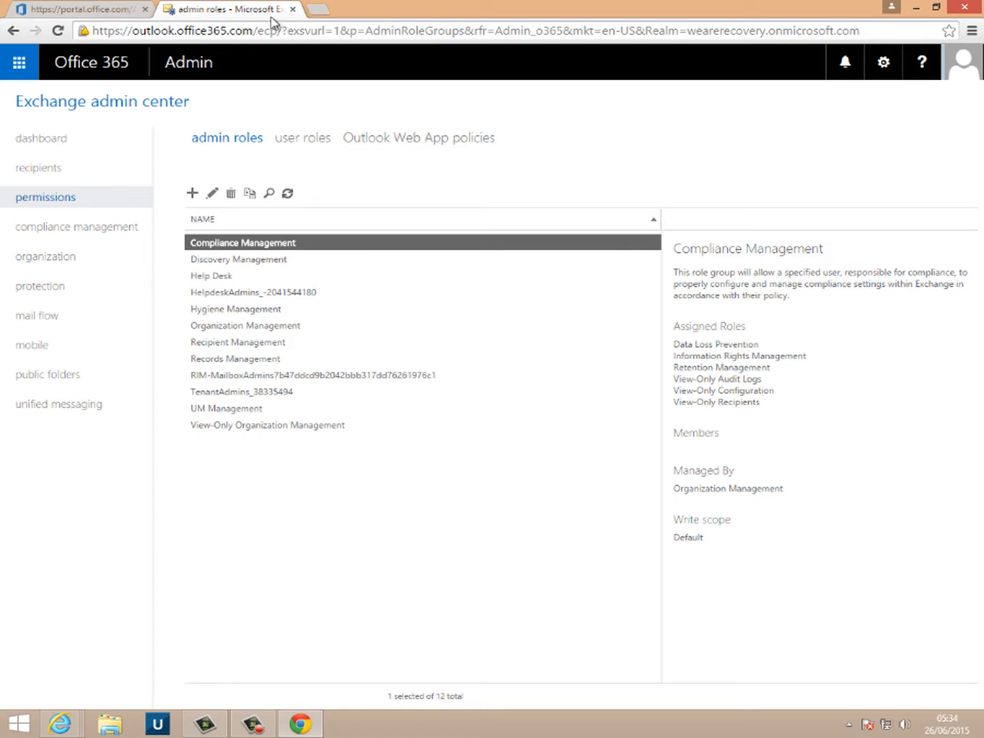
# - Close the Chrome window and launch DS-User from the taskbar
pyautogui.click(956, 12)
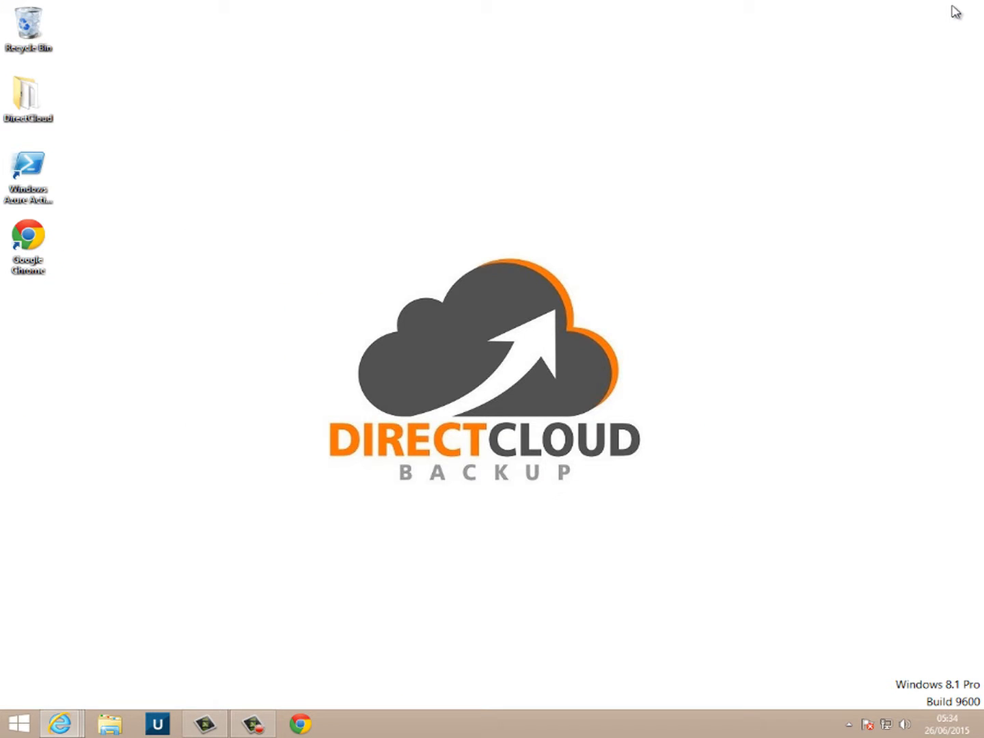
pyautogui.click(160, 724)
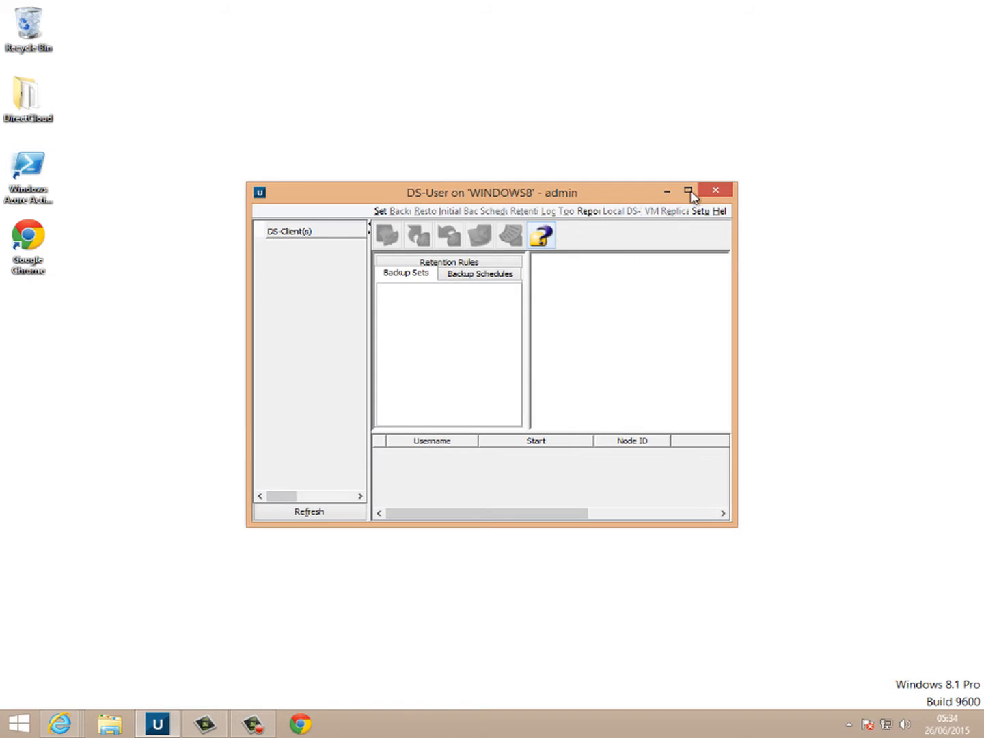
# - Maximize DS-User and start a Microsoft Office 365 cloud backup set past the Path page
pyautogui.click(690, 194)
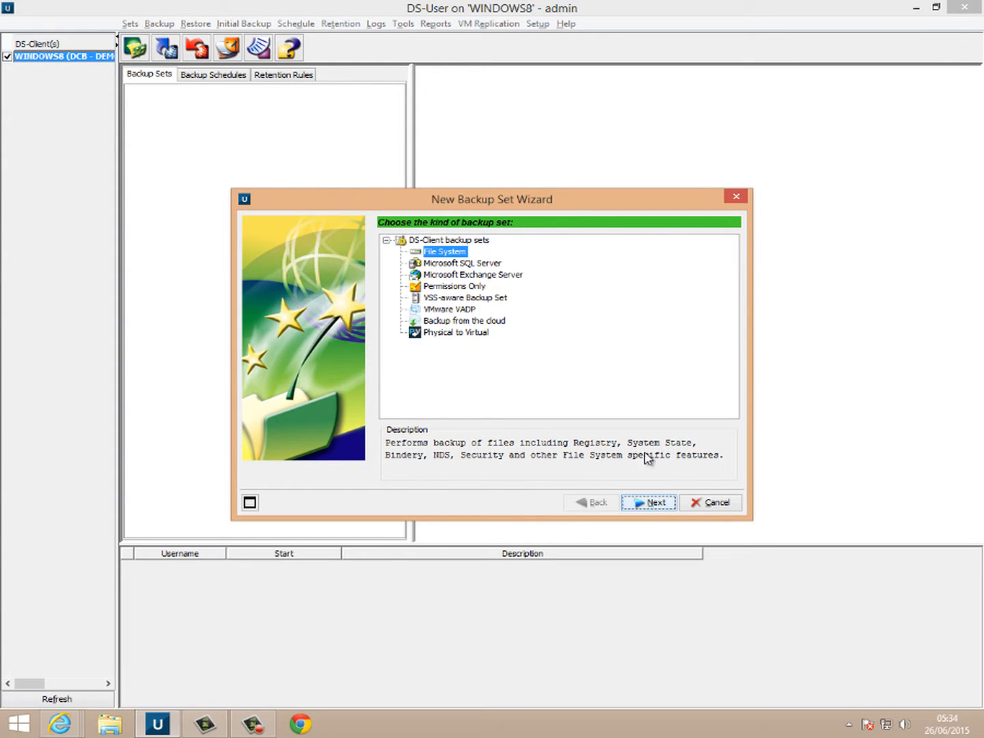
pyautogui.click(458, 321)
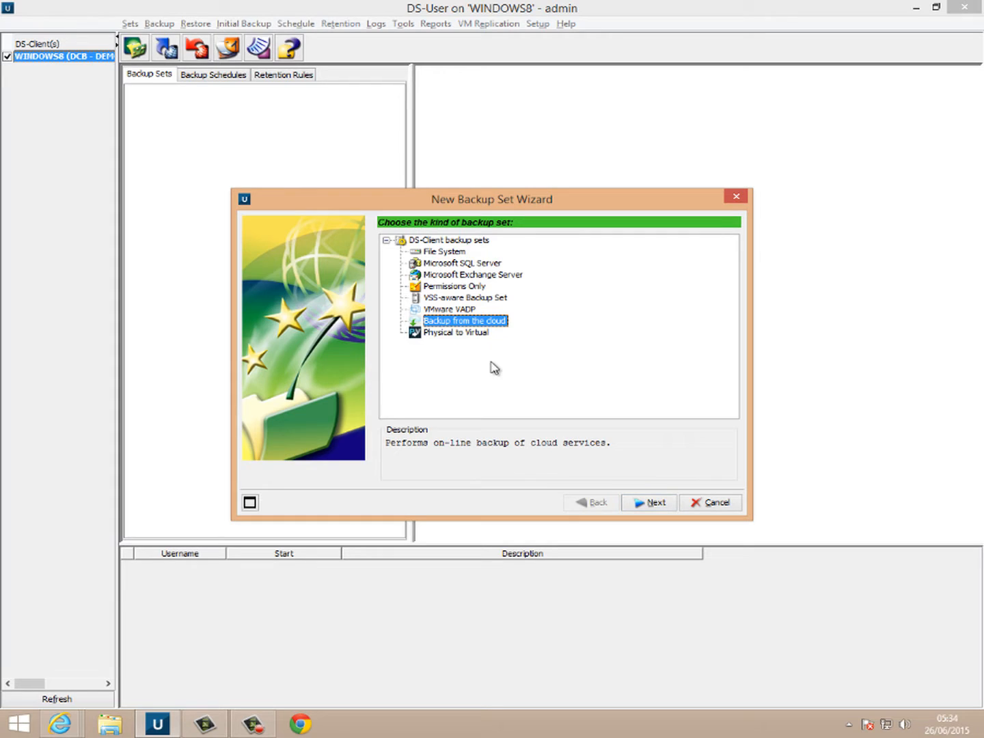
pyautogui.click(639, 502)
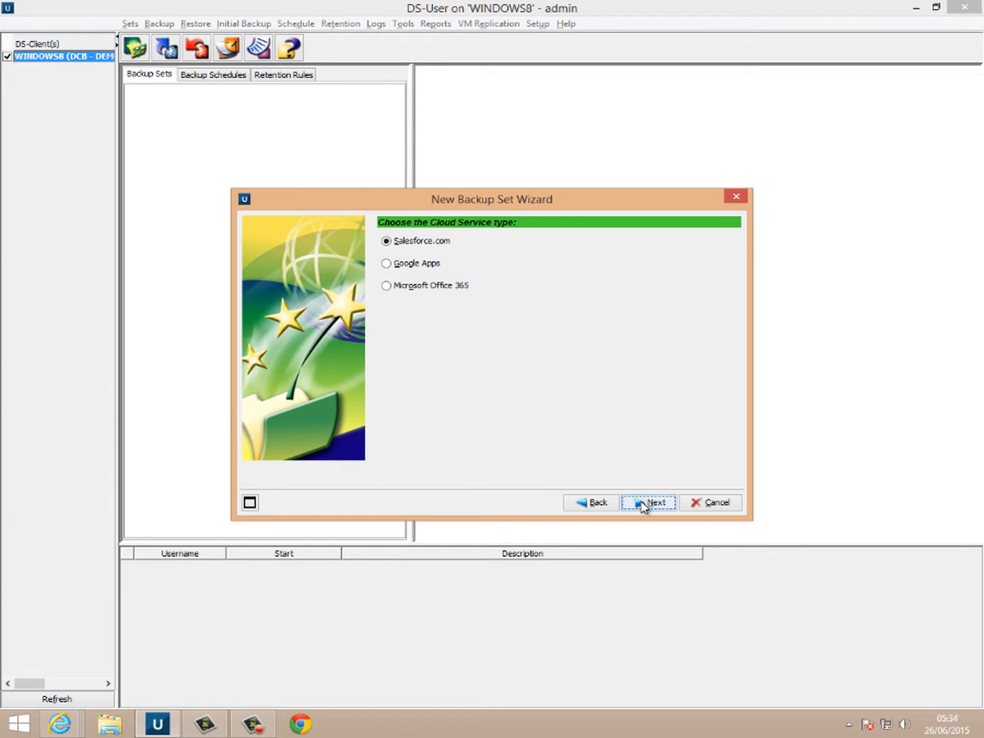
pyautogui.click(452, 287)
pyautogui.click(653, 506)
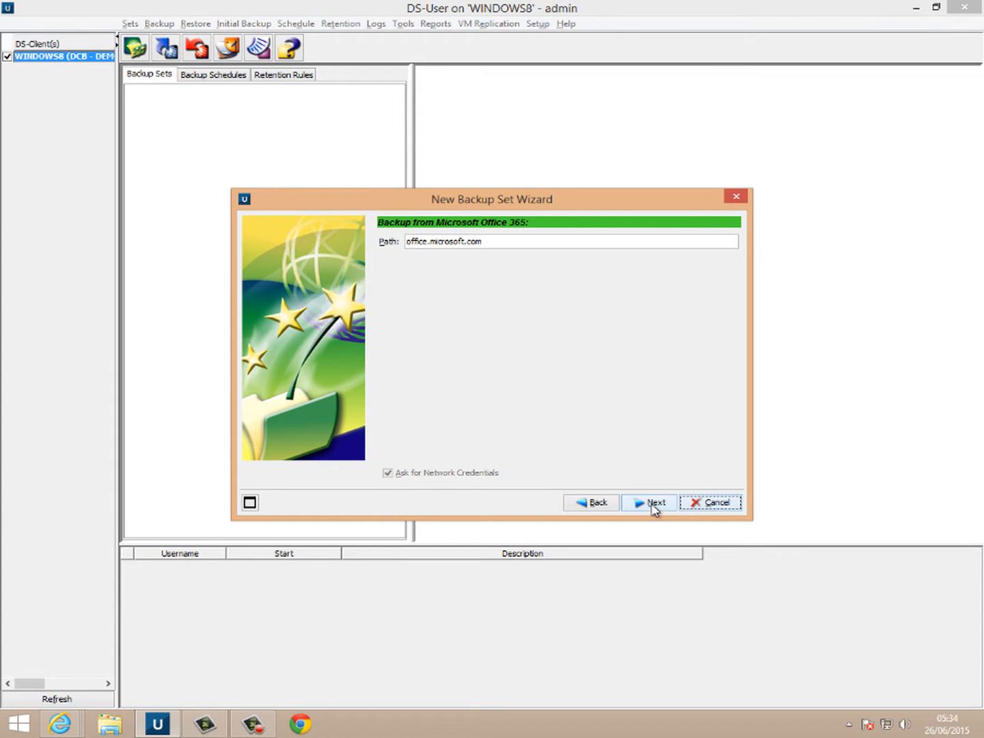
pyautogui.click(653, 506)
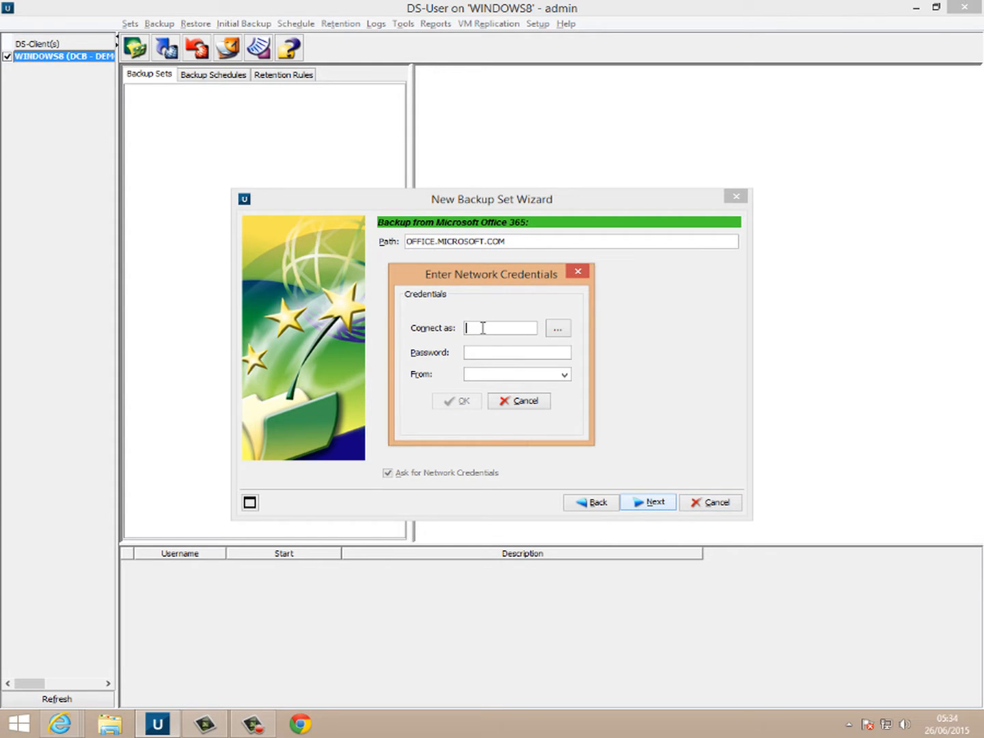
# - Enter the Office 365 admin username, password and domain, and connect
pyautogui.write('test')
pyautogui.press('Tab')
pyautogui.press('Tab')
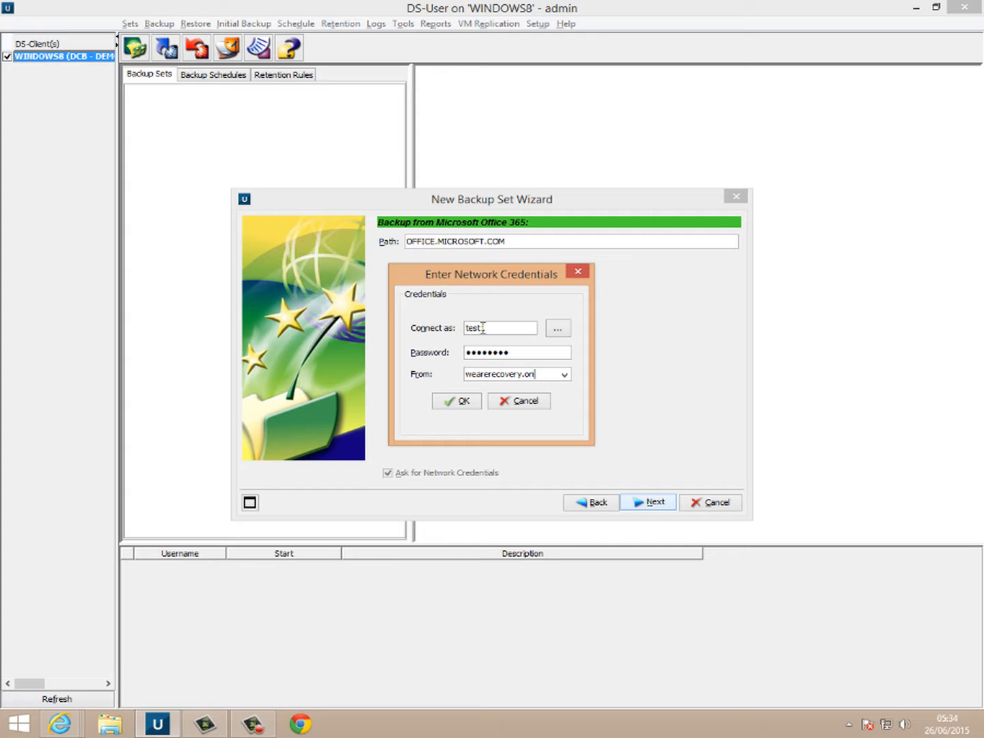
pyautogui.write('rosoft.com')
pyautogui.click(452, 402)
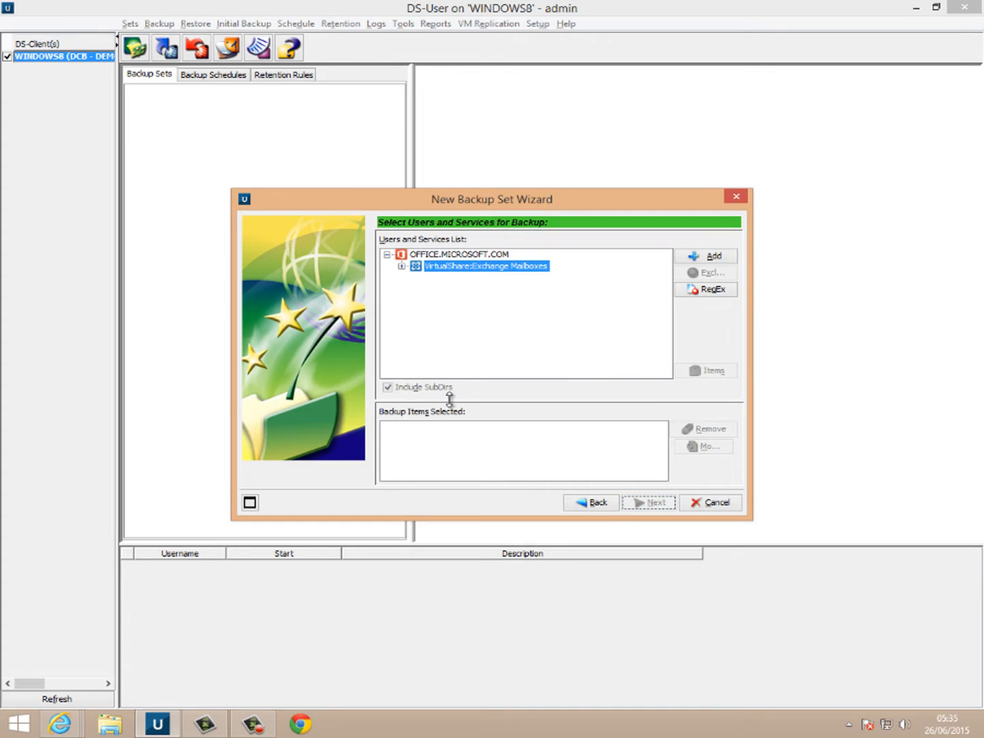
# - Expand Exchange Mailboxes and browse the emails in Test1's Inbox
pyautogui.click(402, 266)
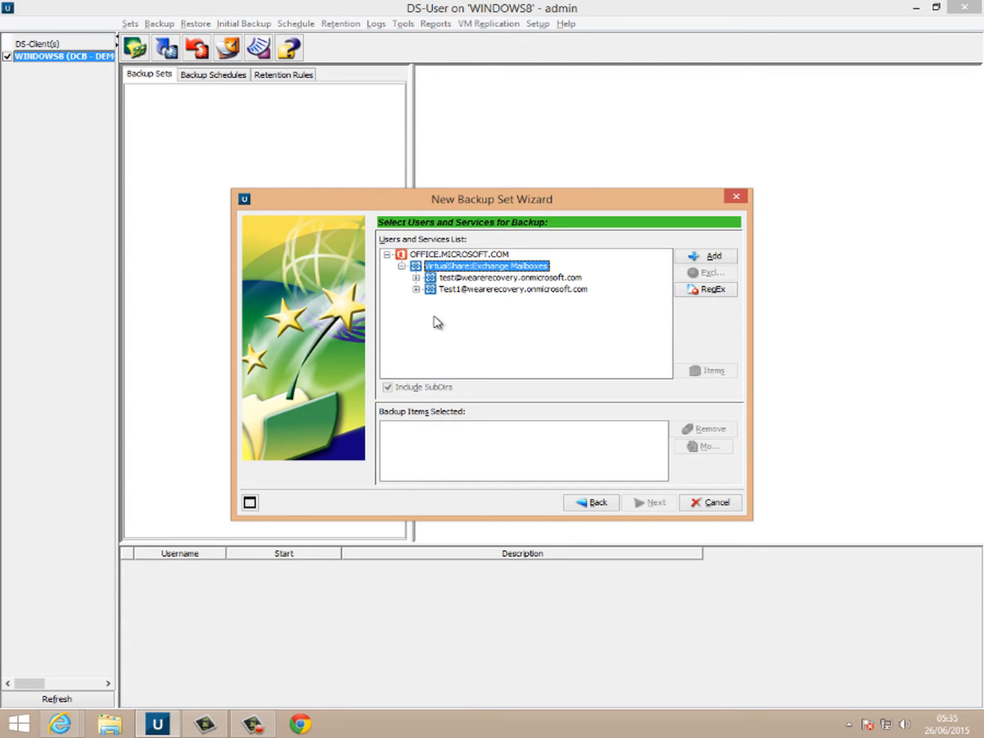
pyautogui.click(486, 292)
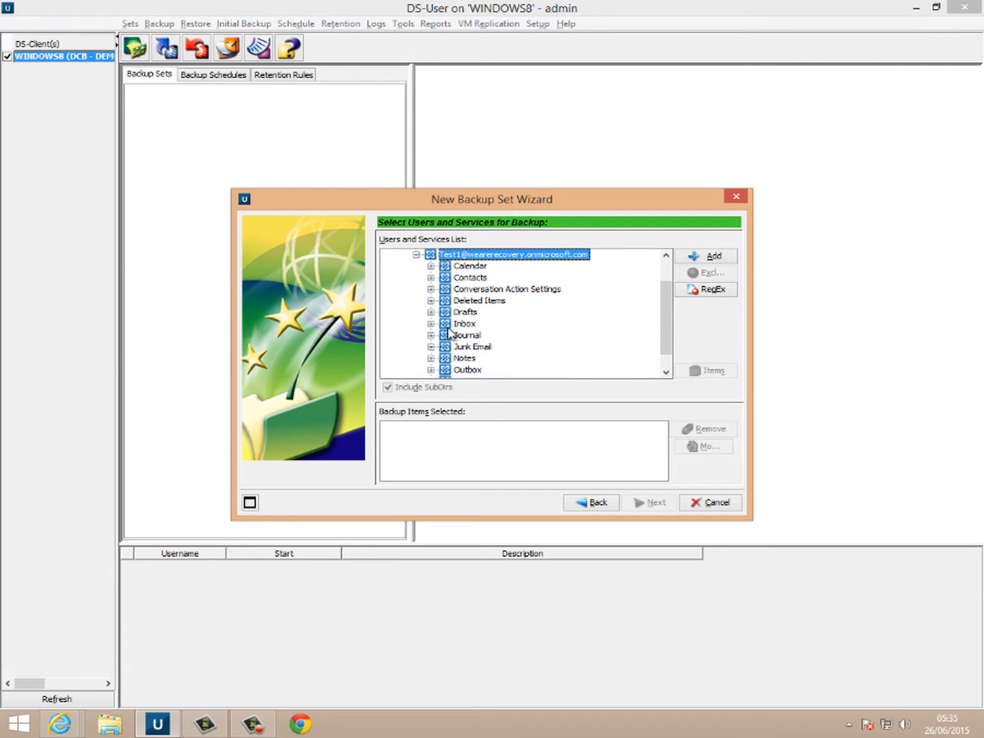
pyautogui.click(430, 323)
pyautogui.click(466, 326)
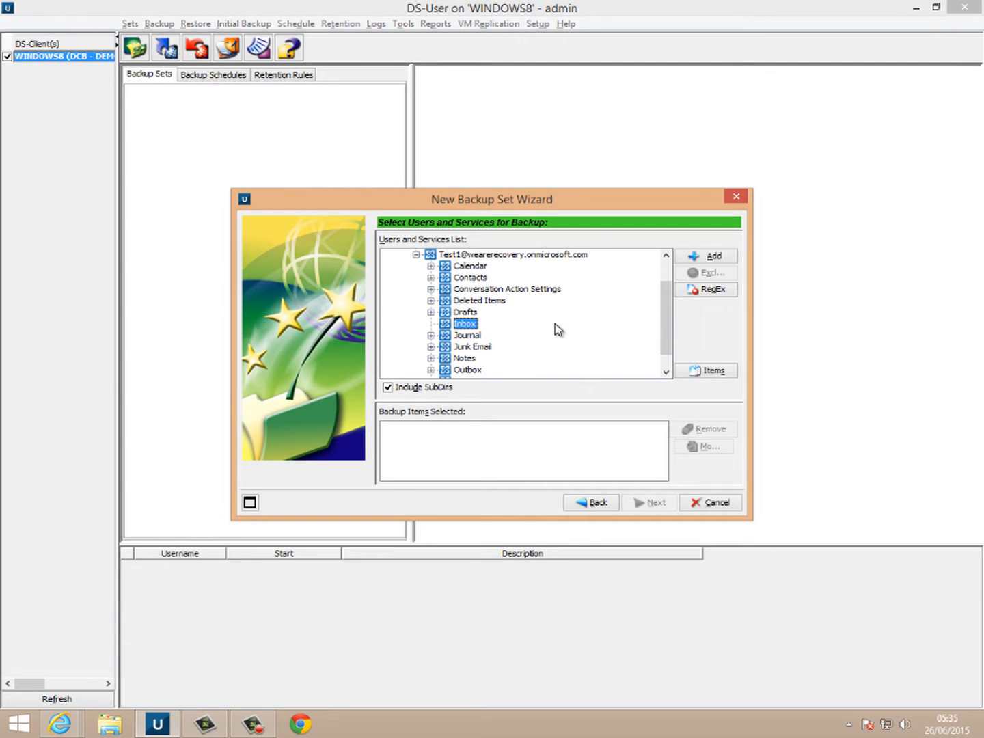
pyautogui.click(717, 370)
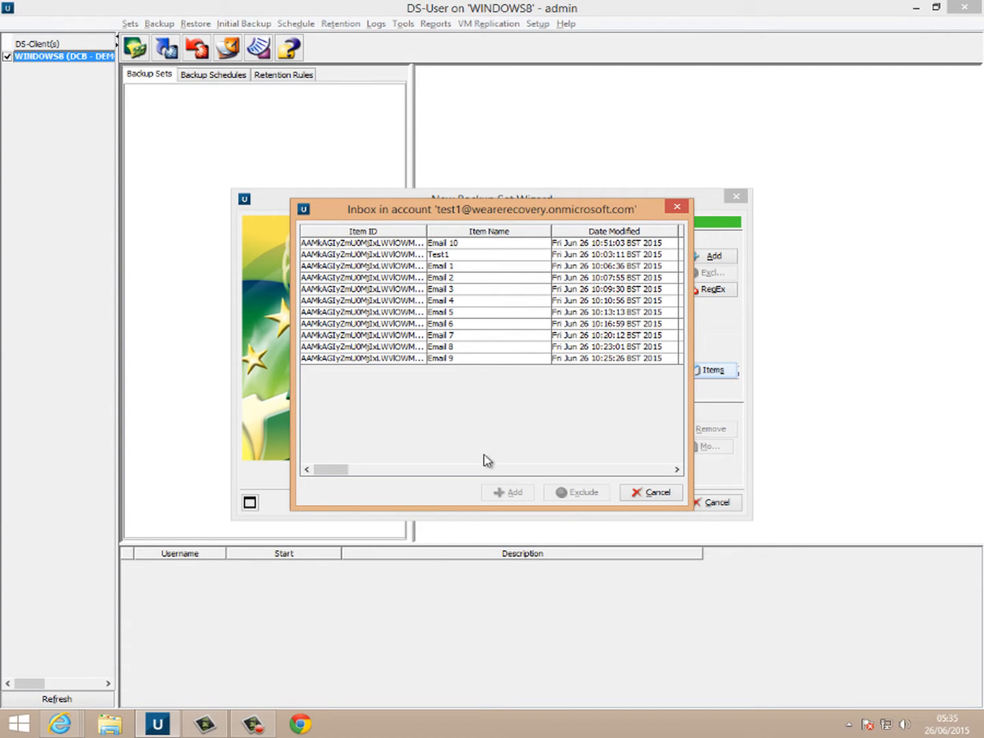
pyautogui.click(646, 495)
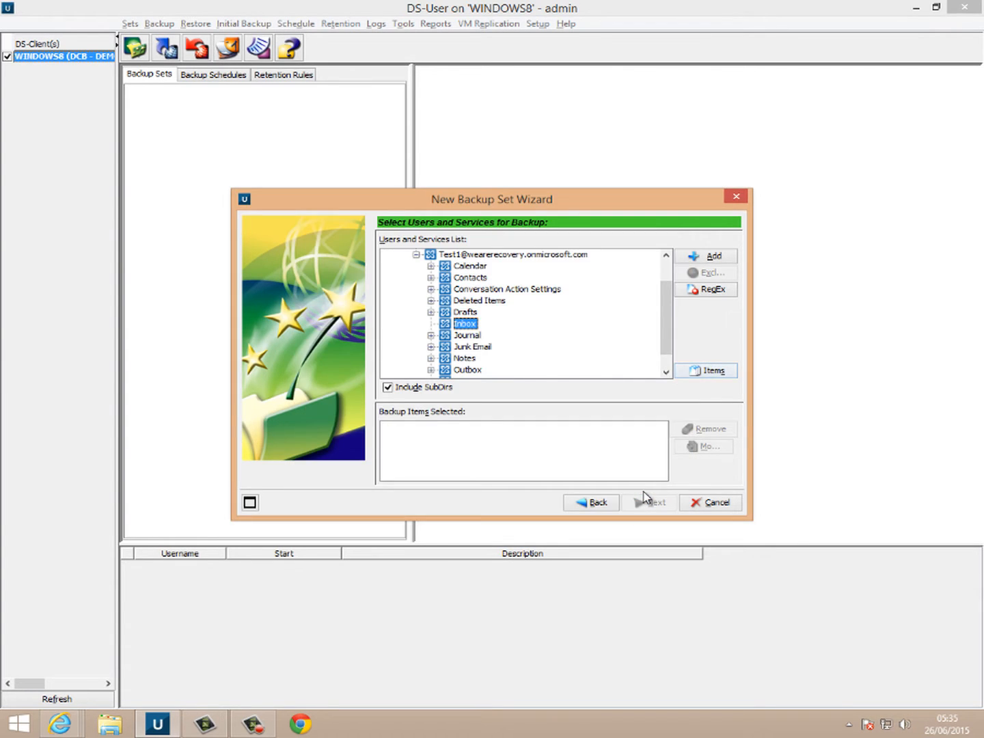
# - Add the whole Test1 mailbox to the backup items and continue to its options
pyautogui.click(453, 255)
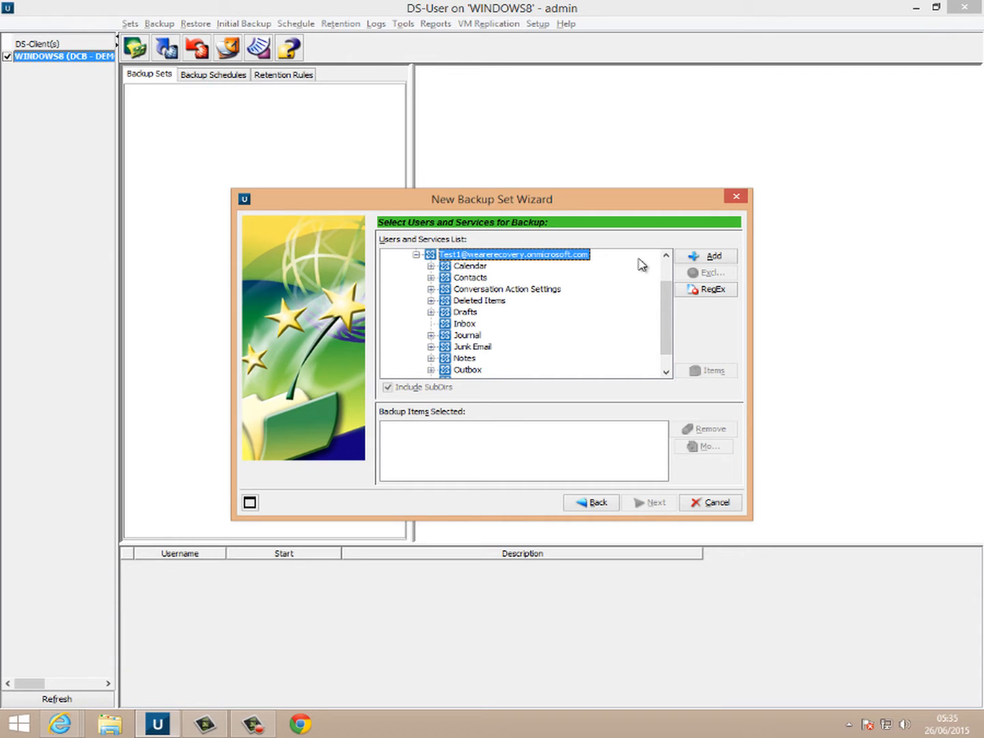
pyautogui.click(698, 257)
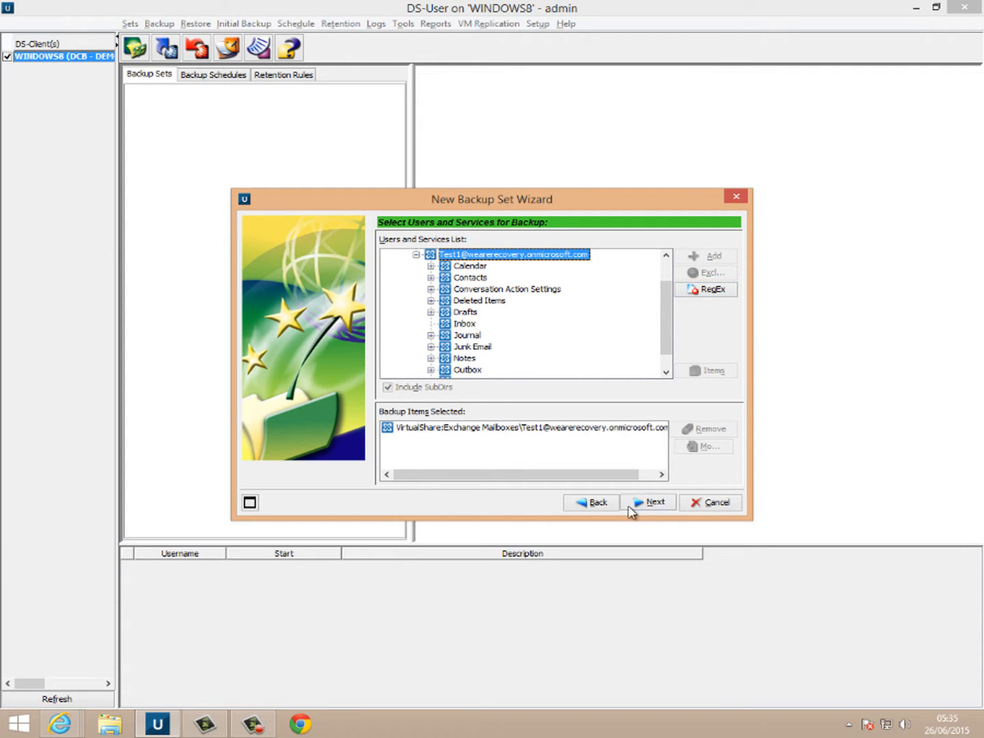
pyautogui.click(645, 509)
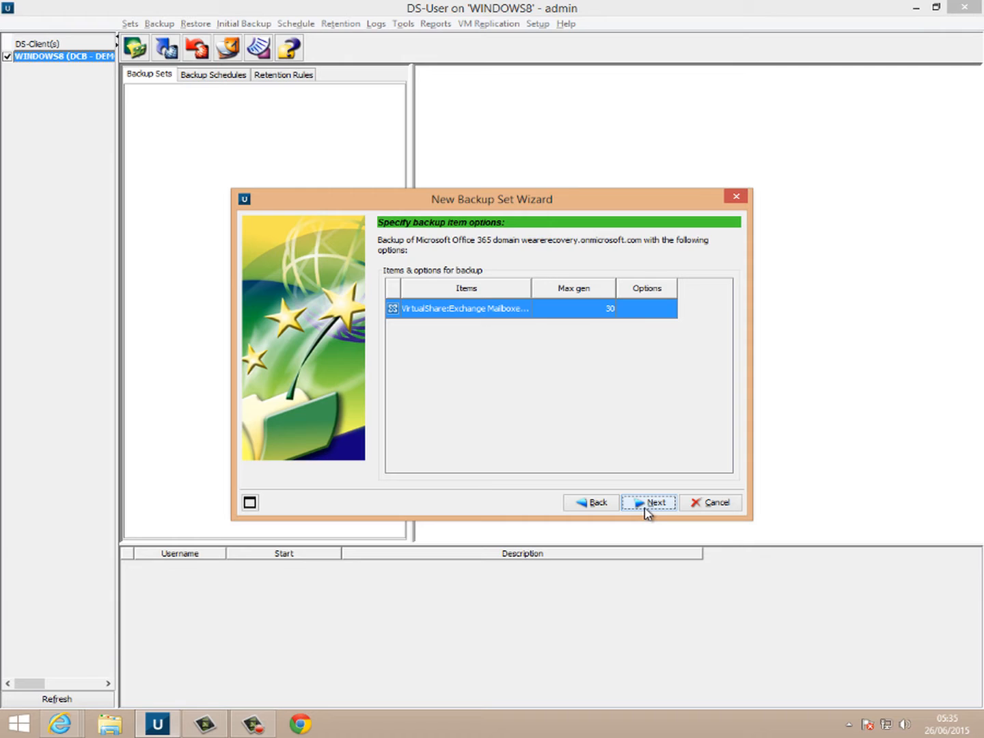
# - Skip past backup set and notification options and choose to use a specific retention rule
pyautogui.click(647, 506)
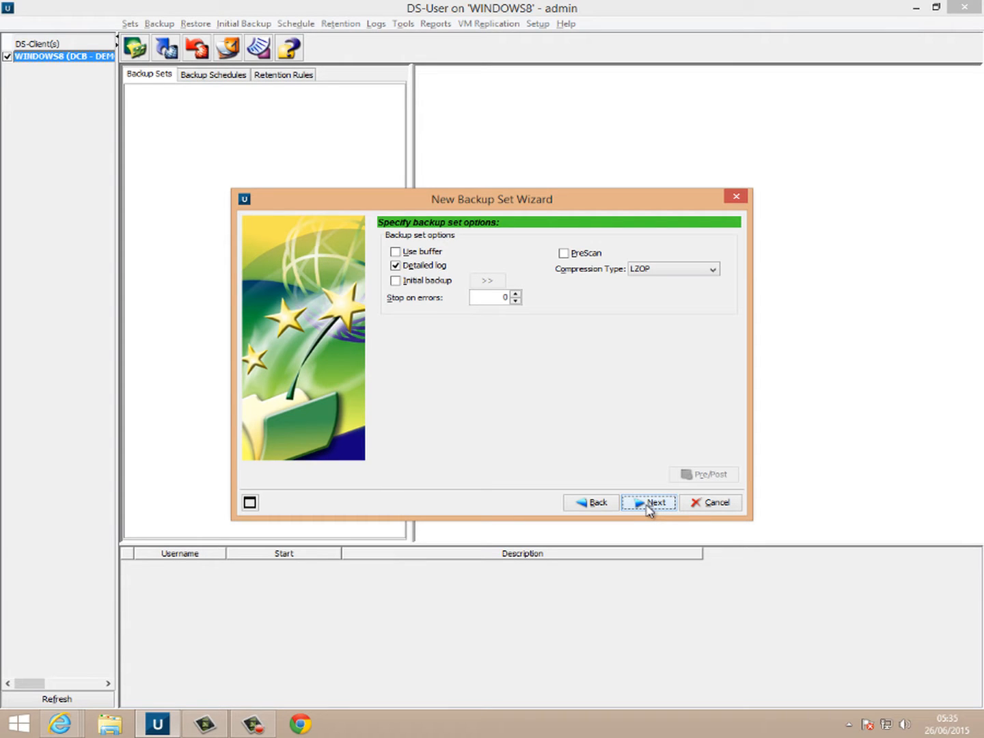
pyautogui.click(650, 506)
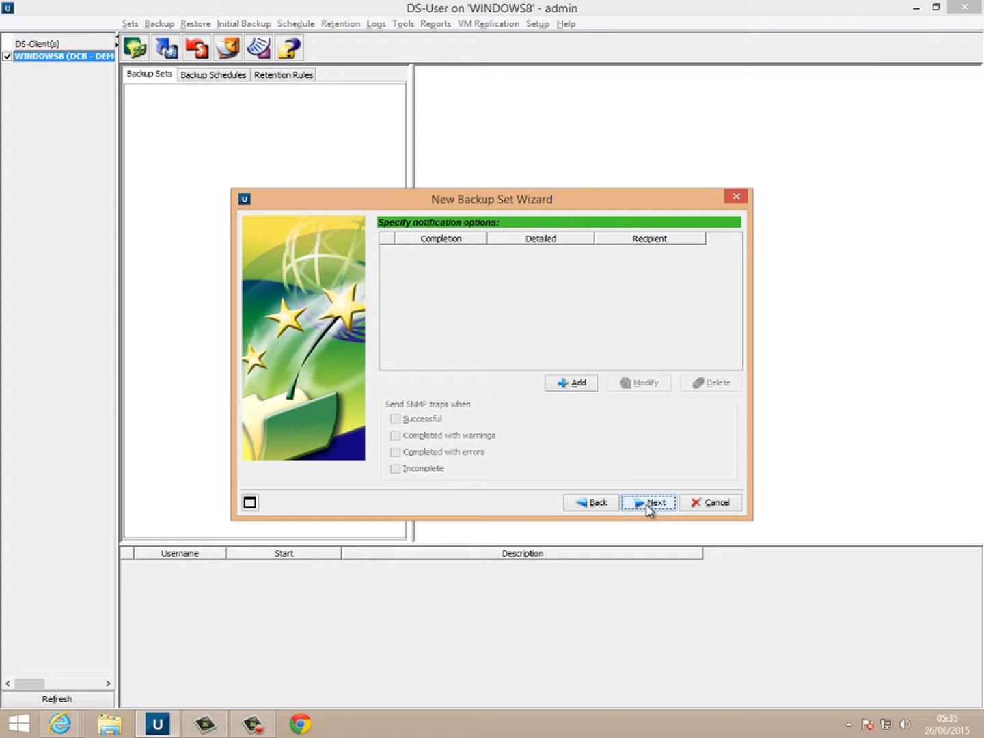
pyautogui.click(649, 507)
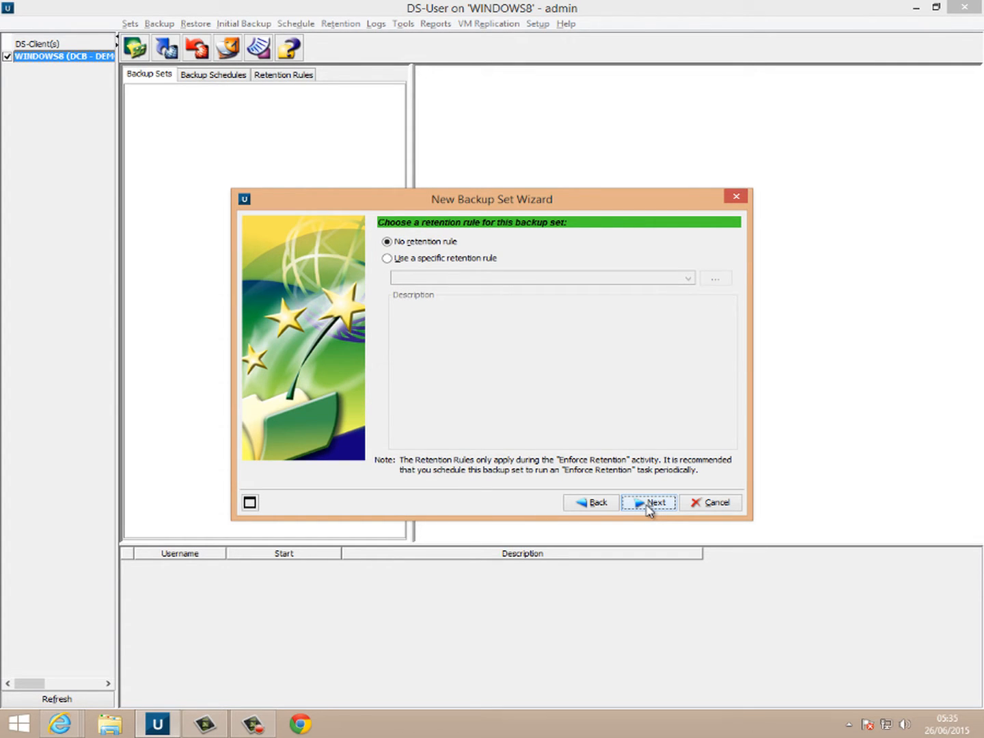
pyautogui.click(476, 260)
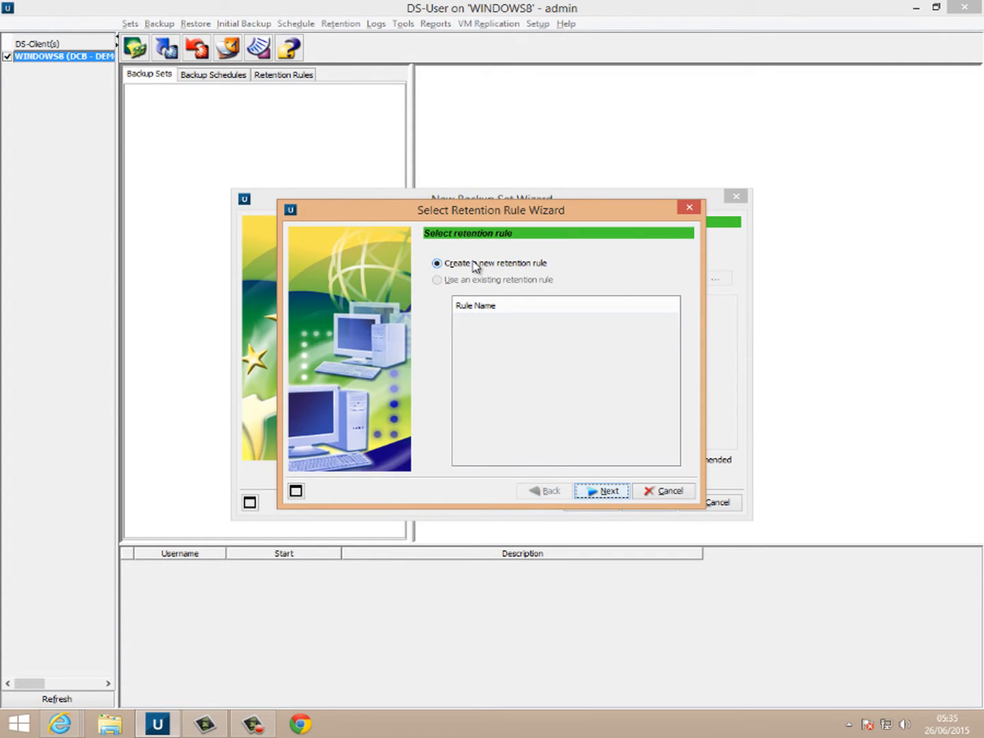
# - Create a time-based retention option keeping one daily generation for the last 1 month
pyautogui.click(604, 498)
pyautogui.click(493, 293)
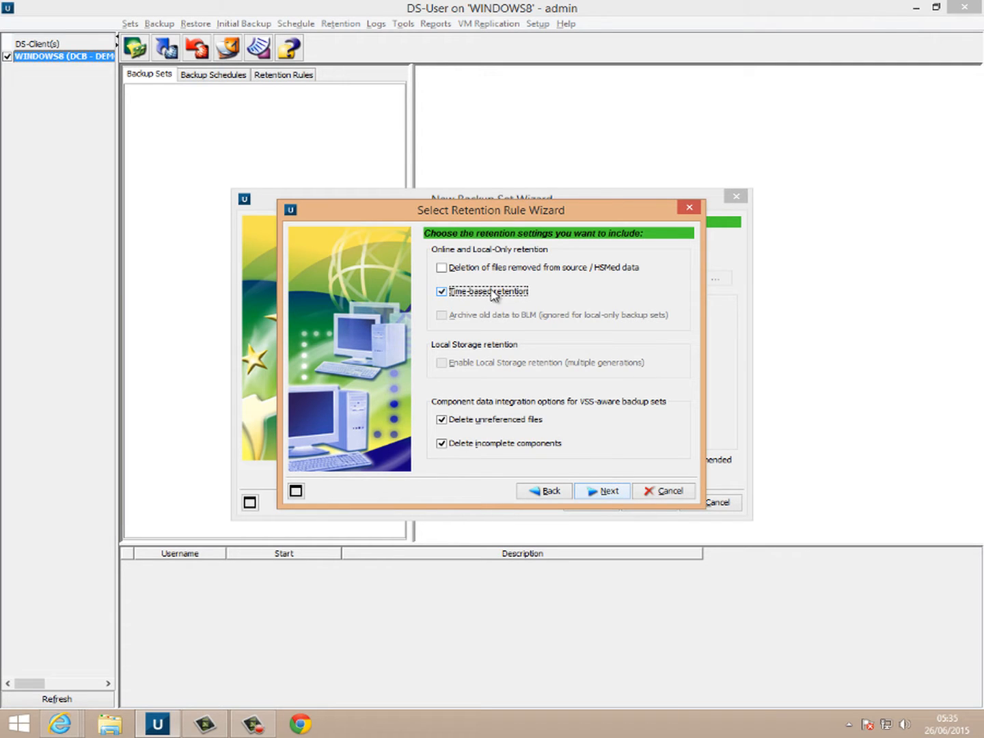
pyautogui.click(611, 492)
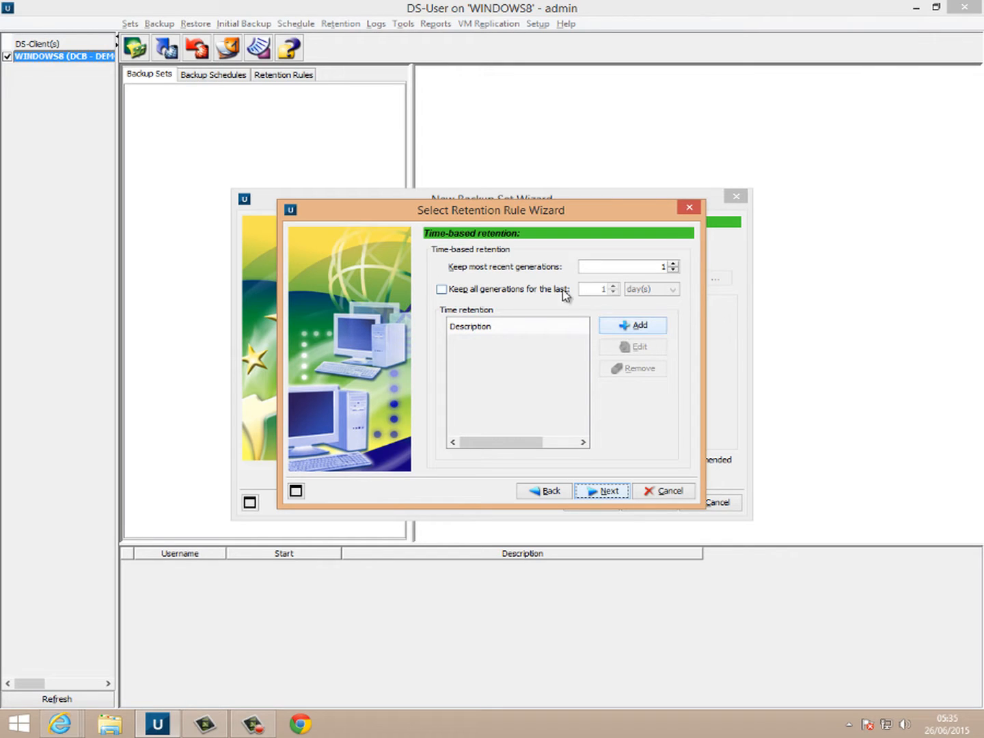
pyautogui.click(632, 324)
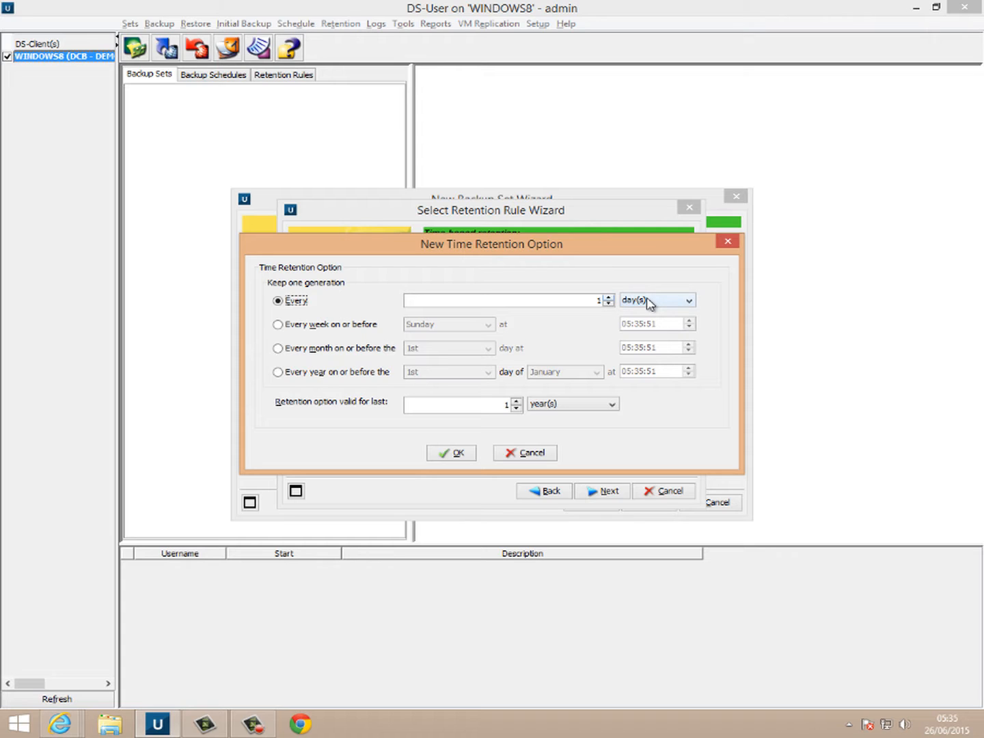
pyautogui.click(569, 404)
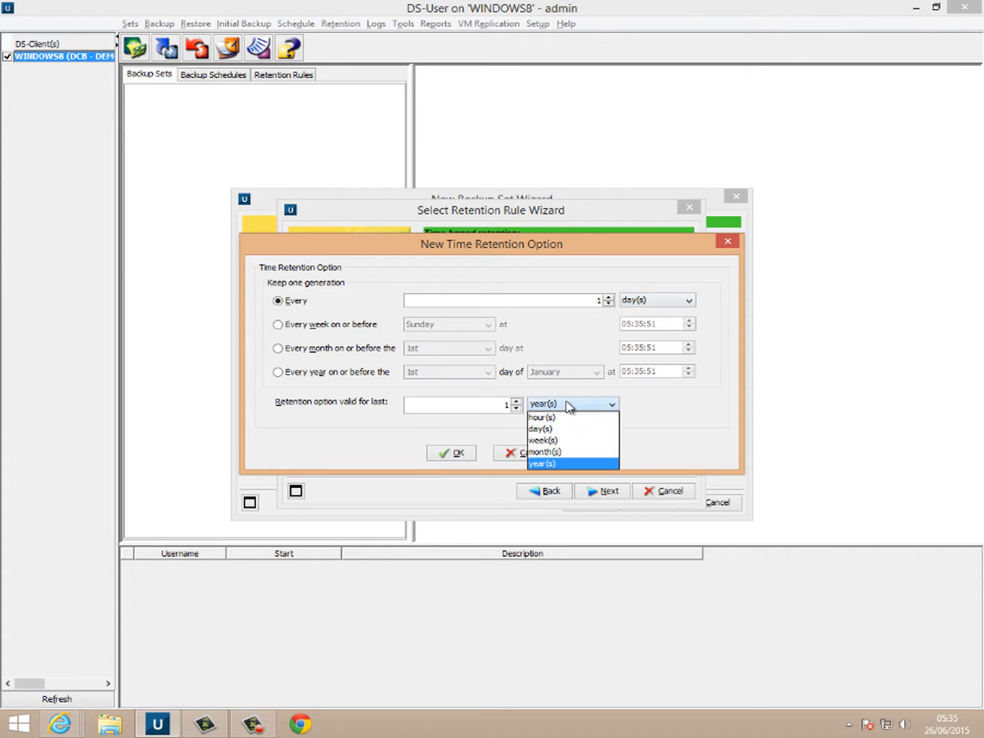
pyautogui.click(557, 452)
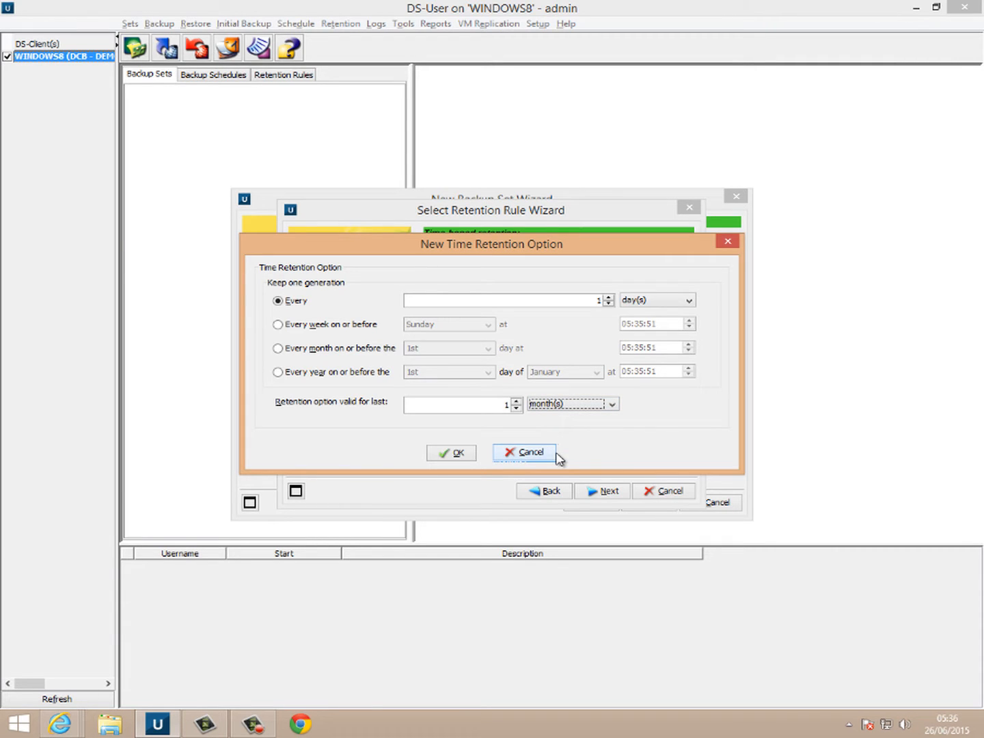
pyautogui.click(463, 457)
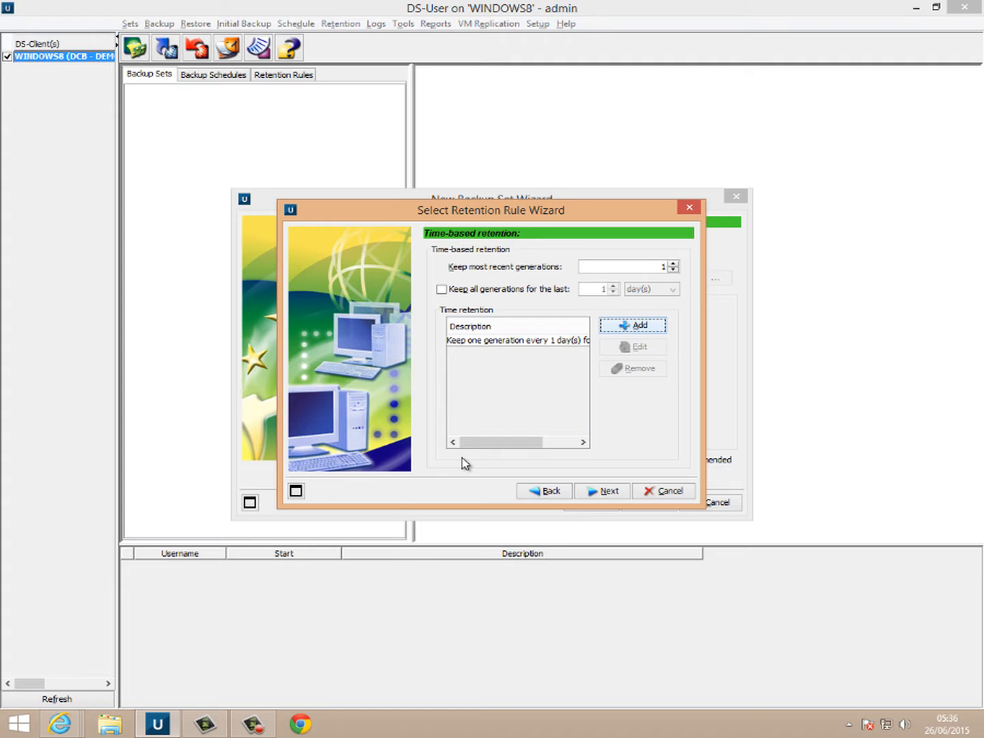
# - Name the rule '1 Month Backup' and apply it to the backup set
pyautogui.click(600, 490)
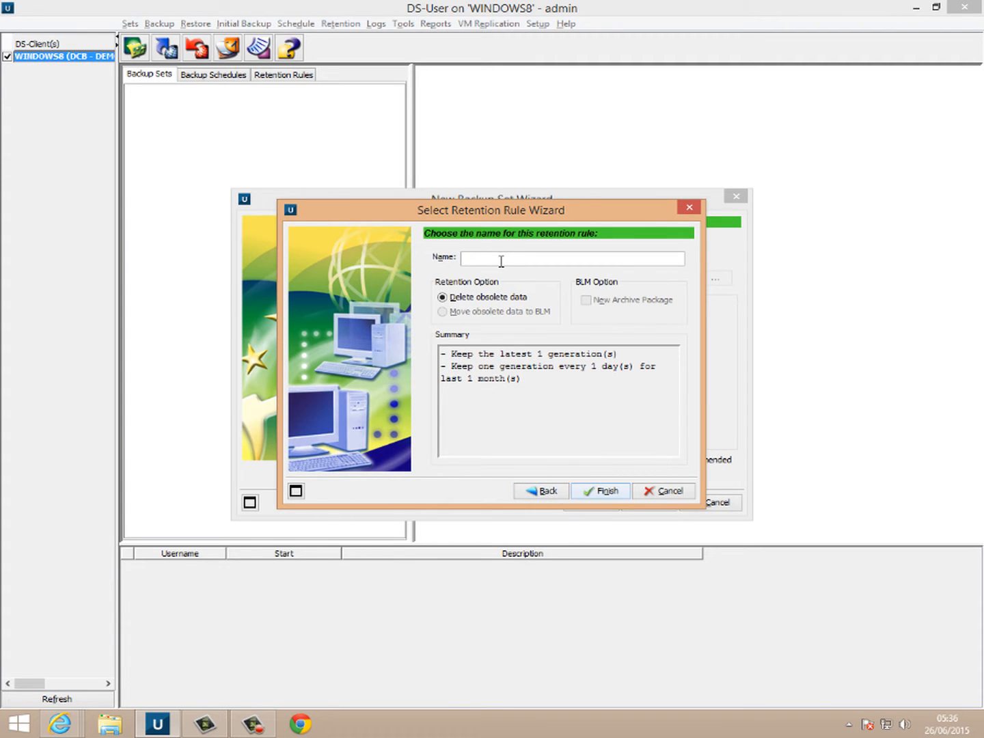
pyautogui.write('1 Month Backup')
pyautogui.click(605, 491)
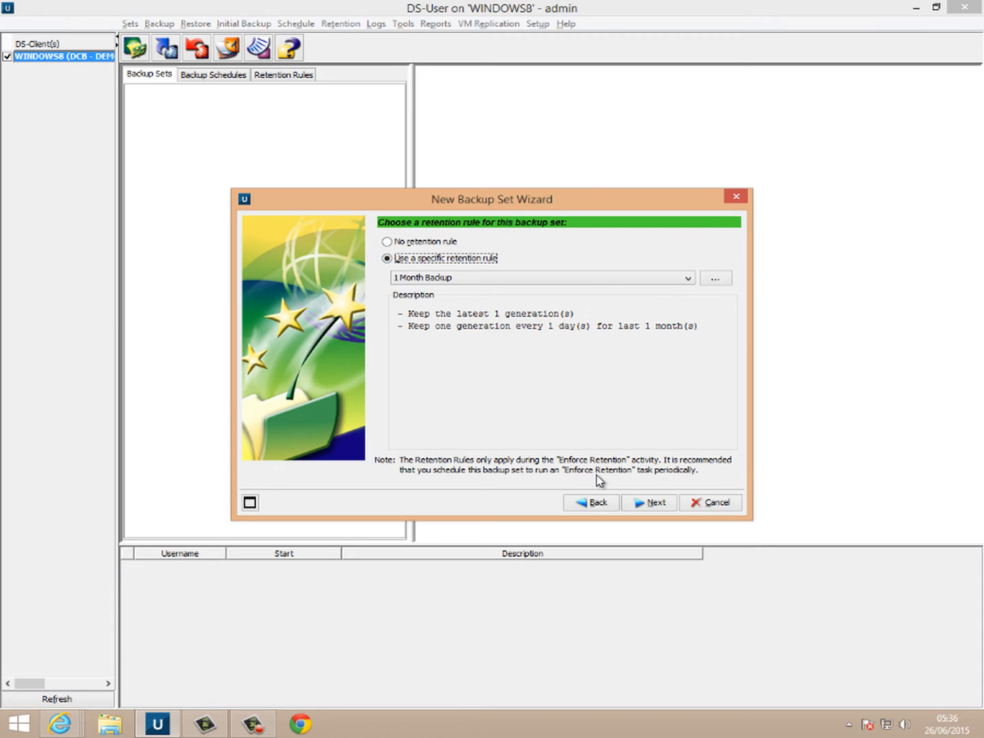
pyautogui.click(648, 505)
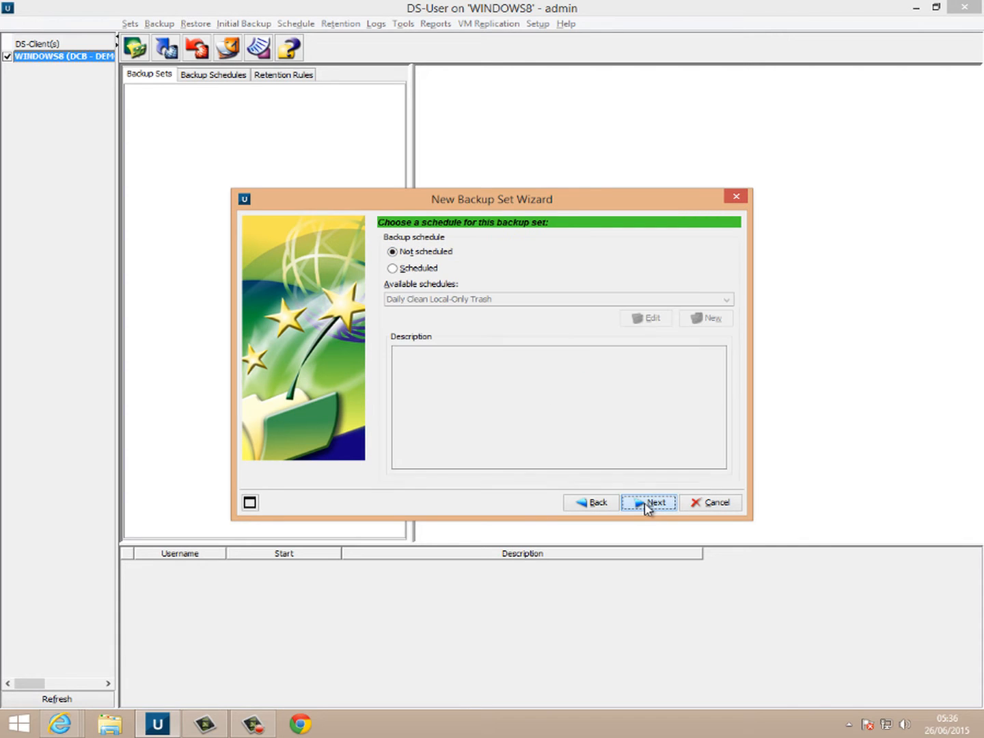
# - Schedule the set with the Weekdays Backup schedule and rename it 'Weekdays Backup 6pm'
pyautogui.click(403, 270)
pyautogui.click(457, 298)
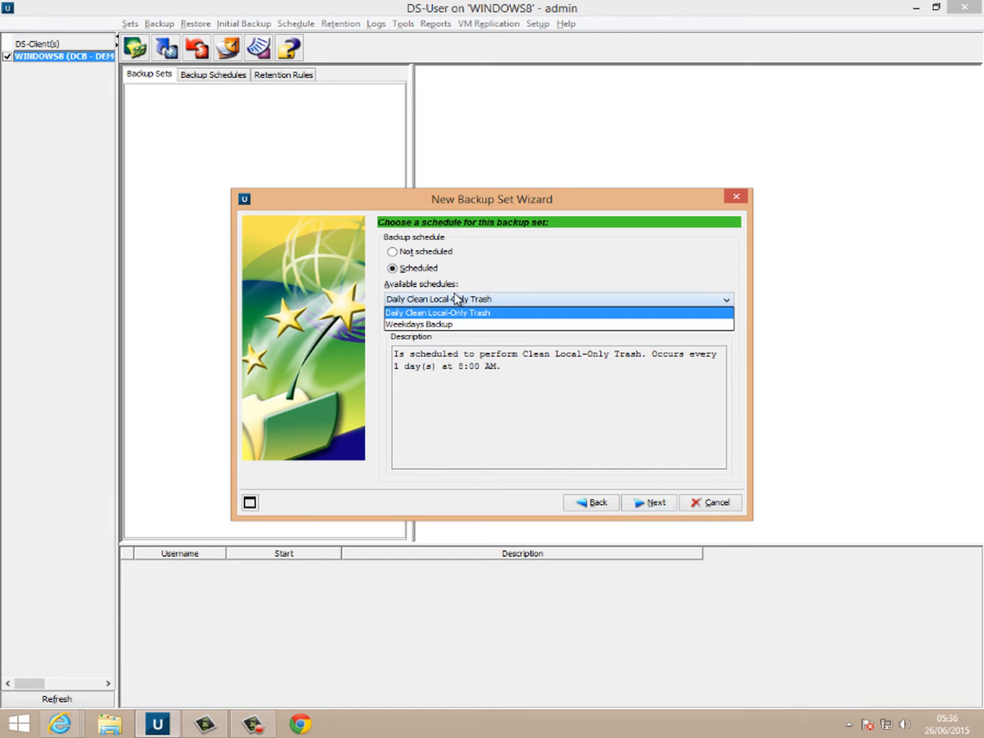
pyautogui.click(472, 324)
pyautogui.click(653, 320)
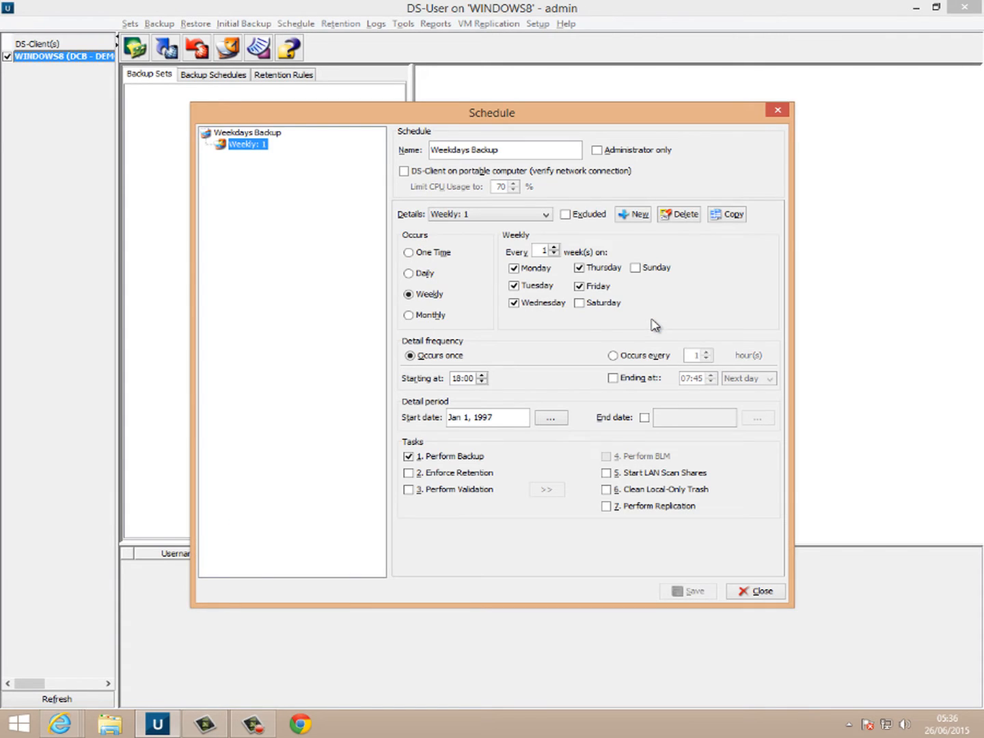
pyautogui.tripleClick(514, 151)
pyautogui.click(514, 150)
pyautogui.write('6pm')
# - Add retention enforcement at the 18:00 start and include Saturday and Sunday
pyautogui.click(439, 473)
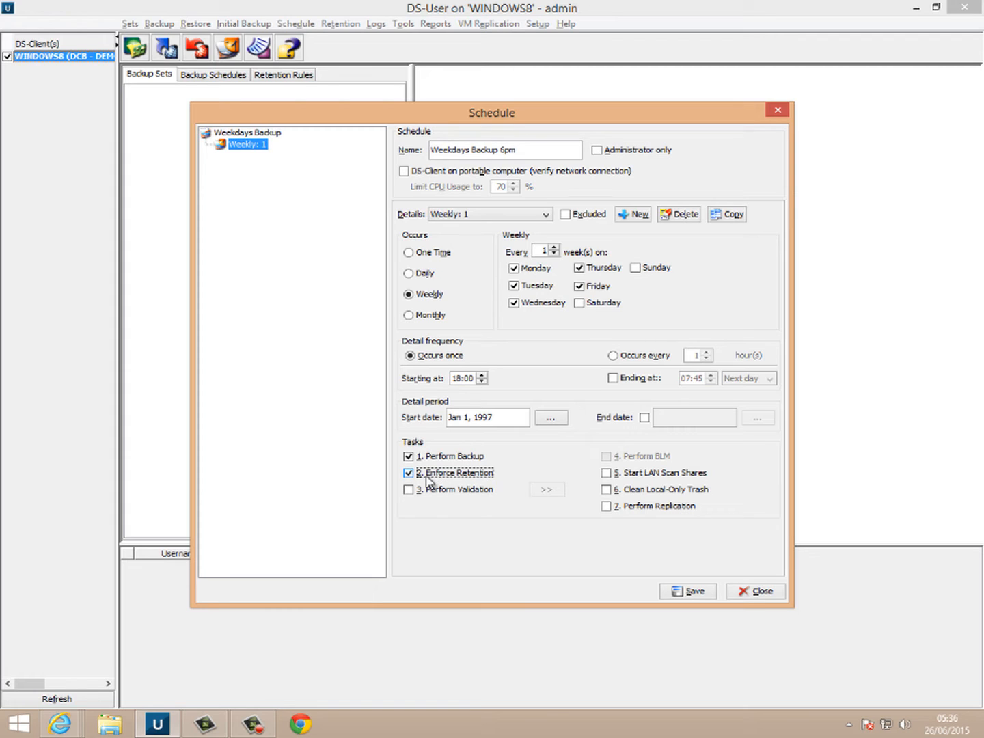
pyautogui.click(458, 380)
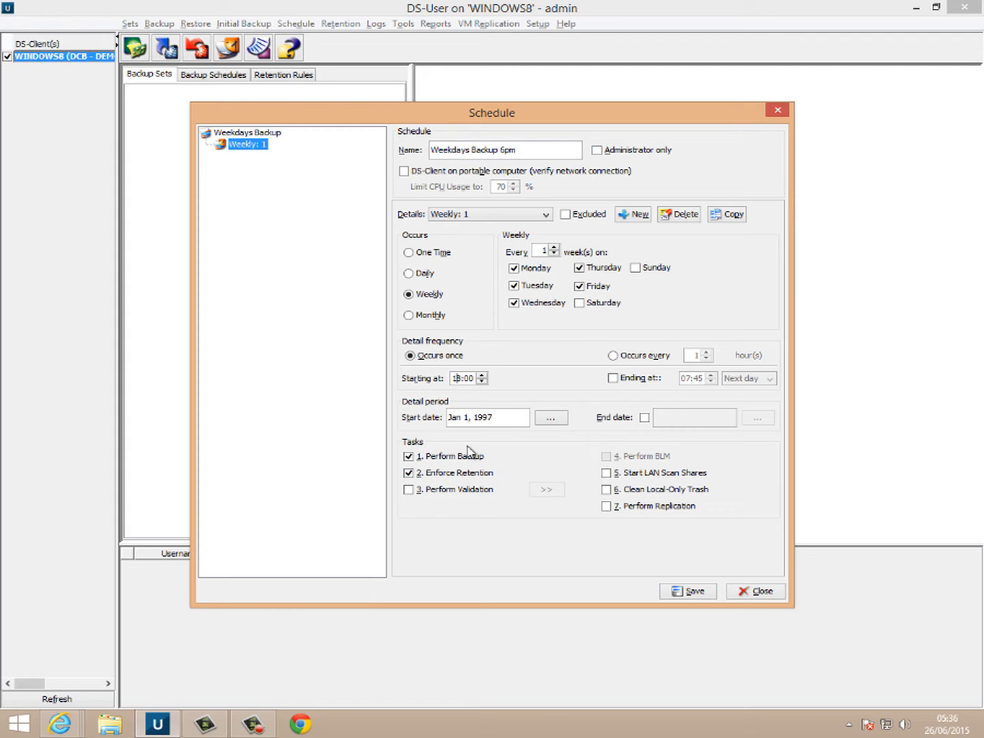
pyautogui.click(580, 304)
pyautogui.click(637, 268)
# - Save the schedule and finish creating the 'Backup of Microsoft Office 365 Domain' set
pyautogui.click(684, 589)
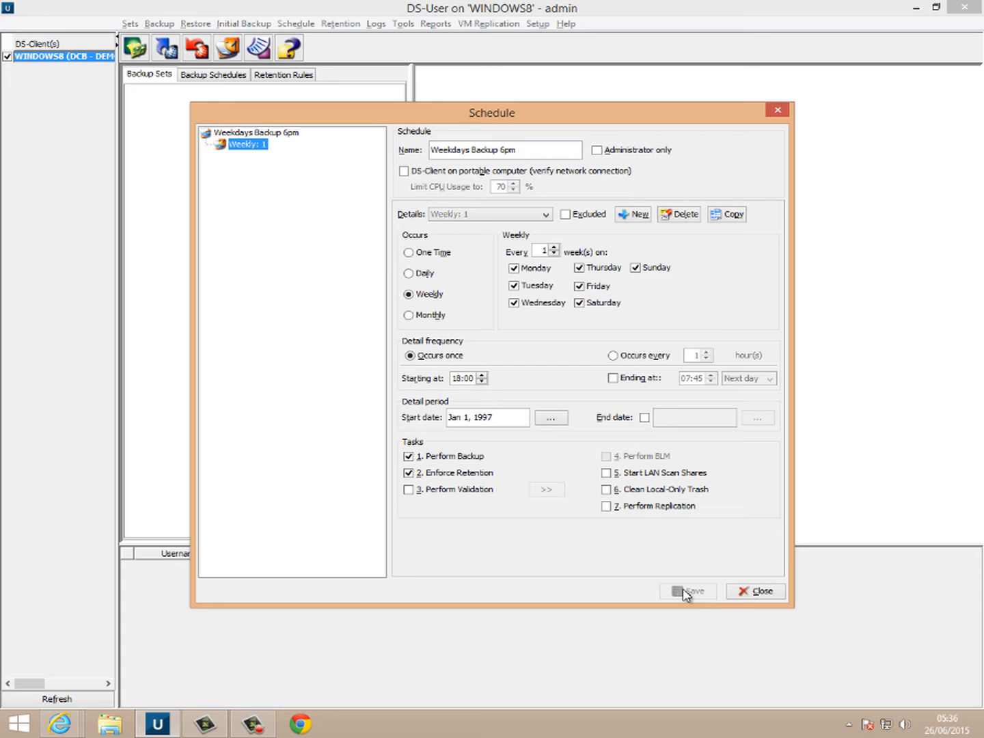
pyautogui.click(756, 594)
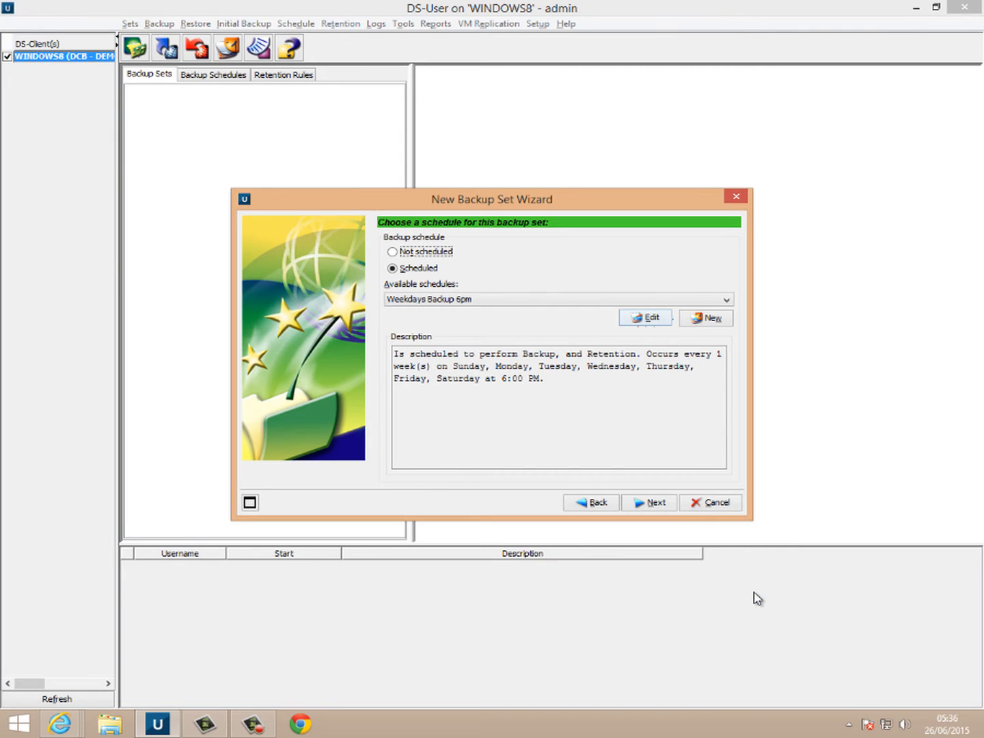
pyautogui.click(651, 503)
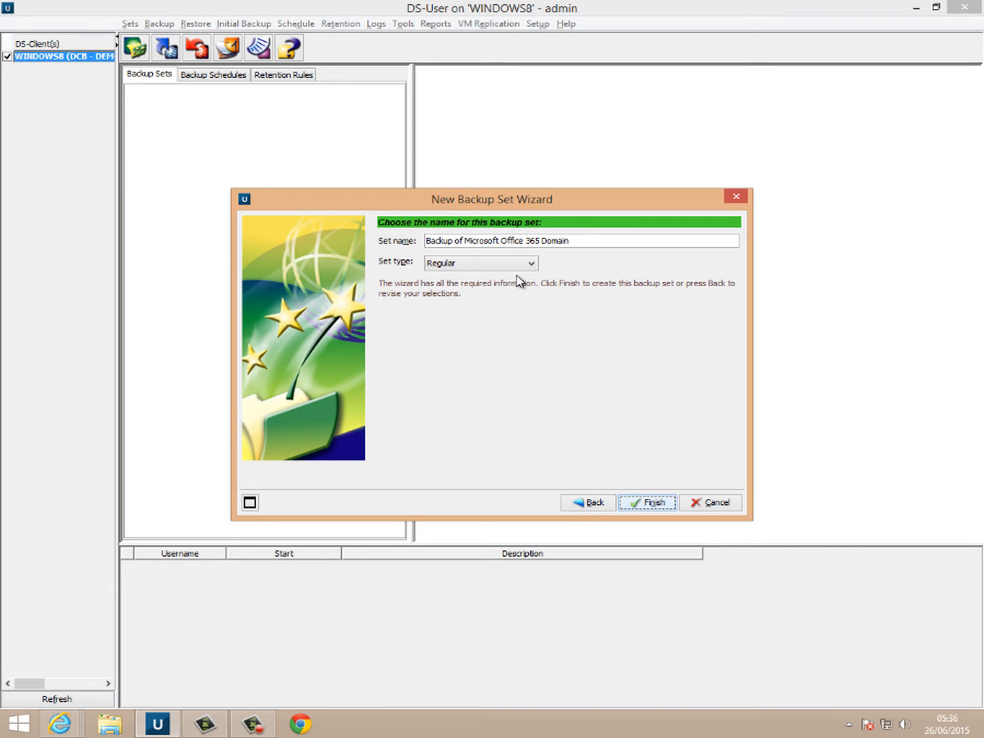
pyautogui.click(660, 506)
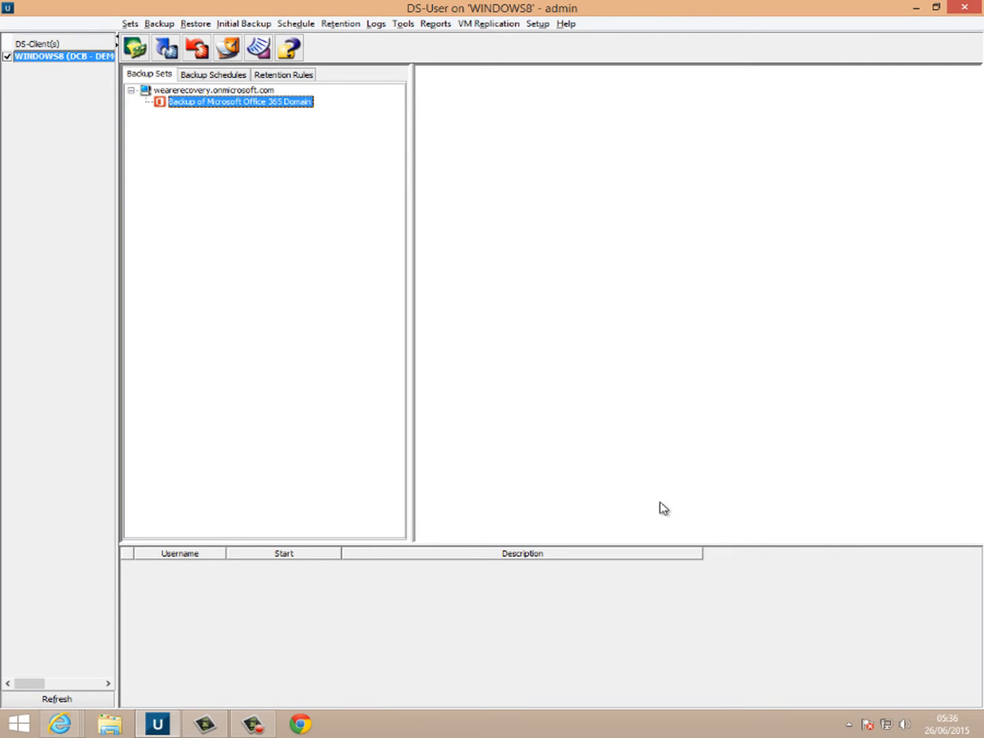
pyautogui.rightClick(231, 103)
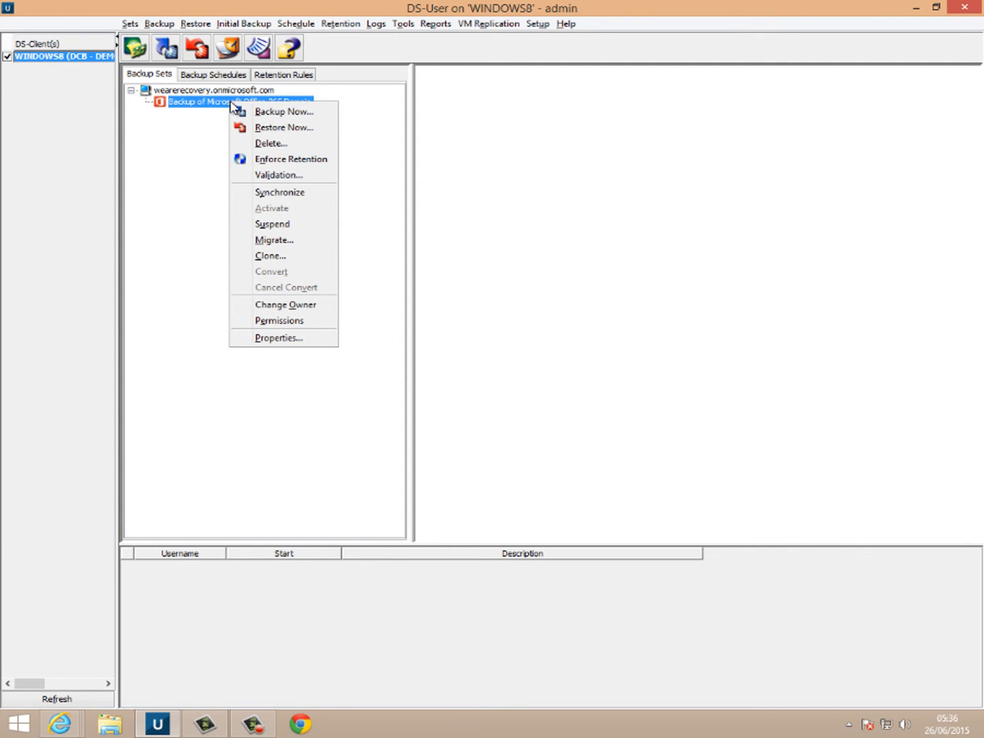
# - Run Backup Now on the Office 365 Domain set and move its progress window aside
pyautogui.click(247, 111)
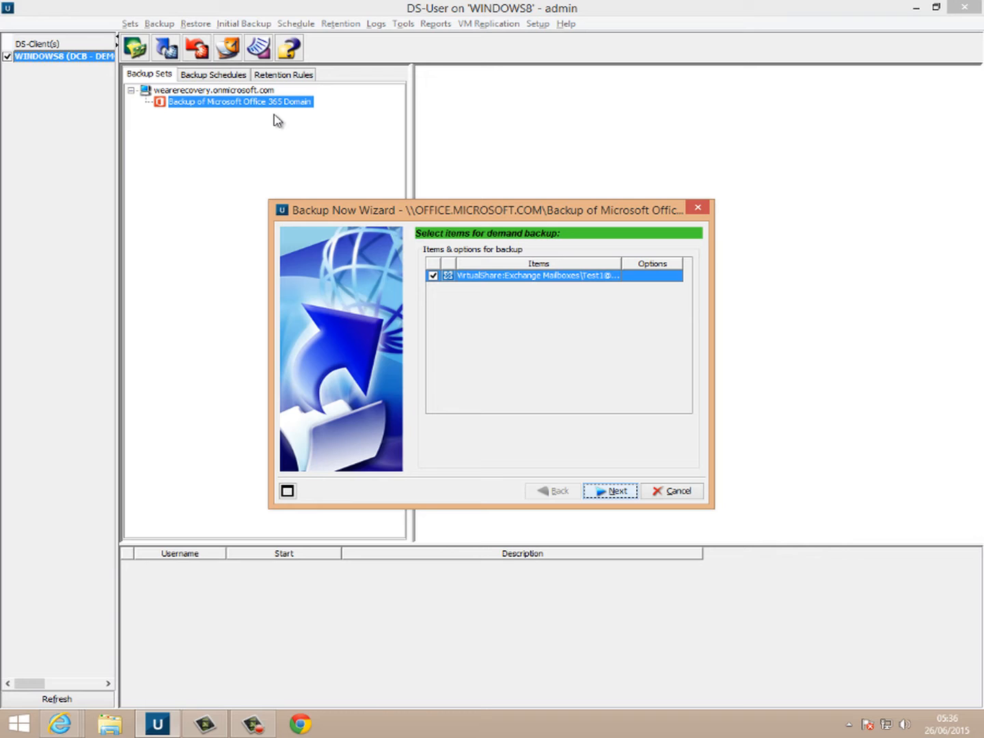
pyautogui.click(619, 487)
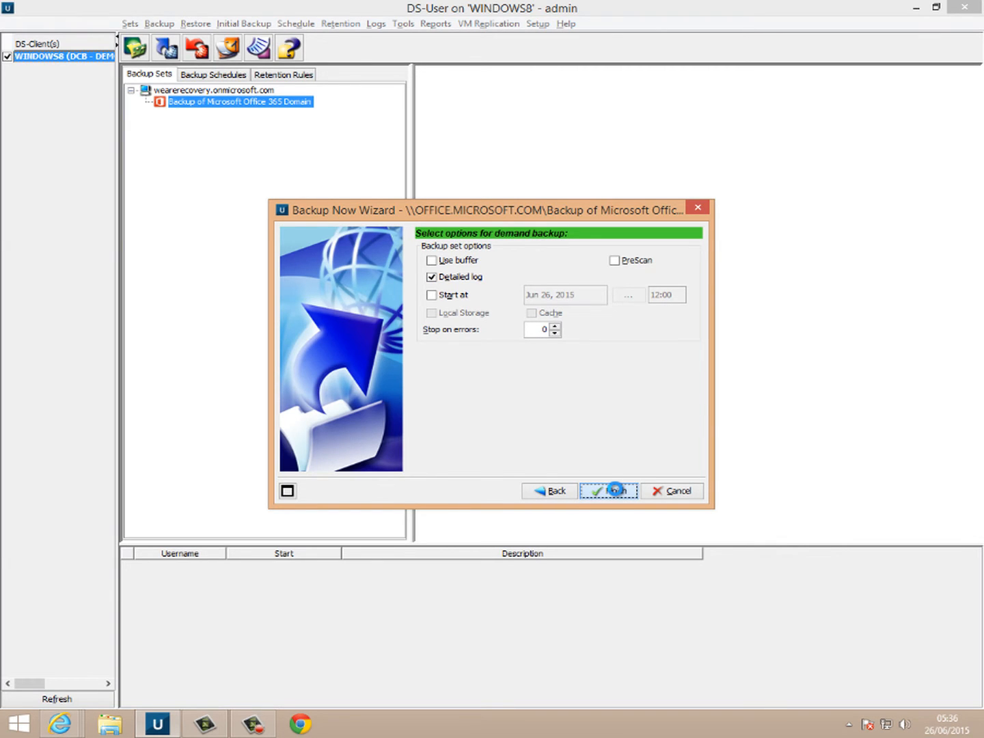
pyautogui.click(616, 489)
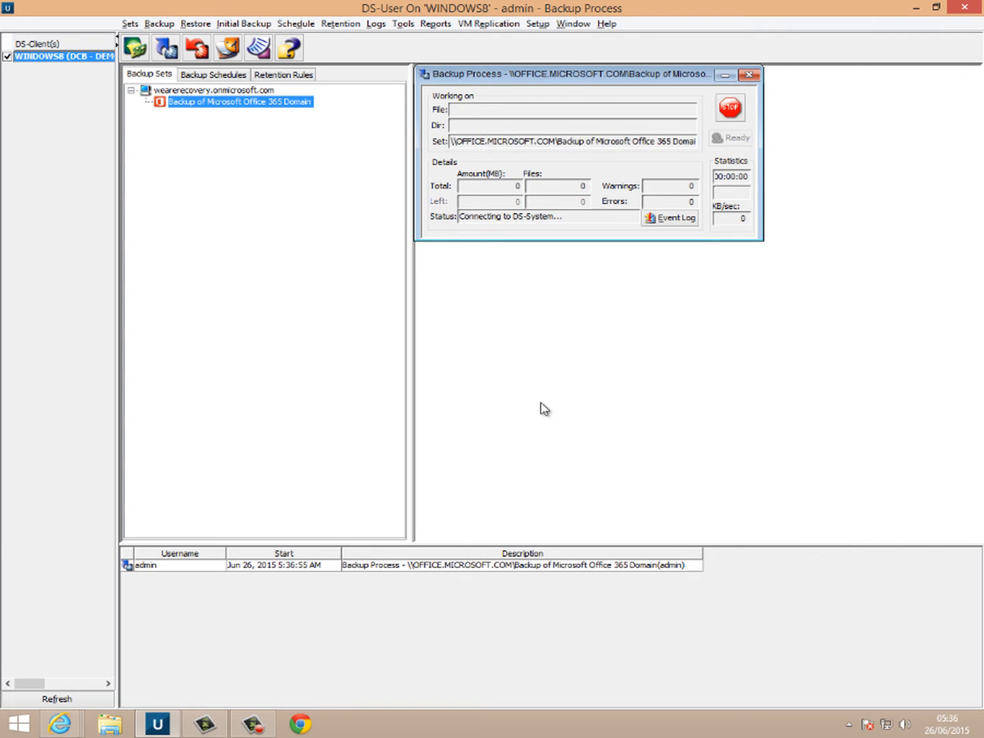
pyautogui.moveTo(539, 77); pyautogui.dragTo(577, 141)
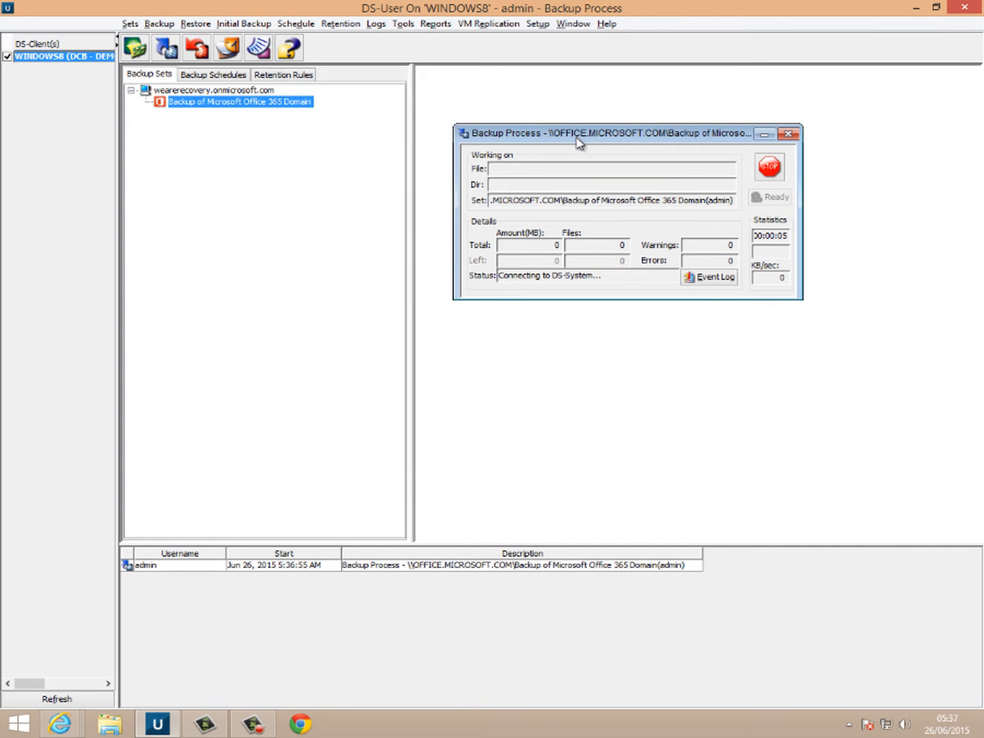